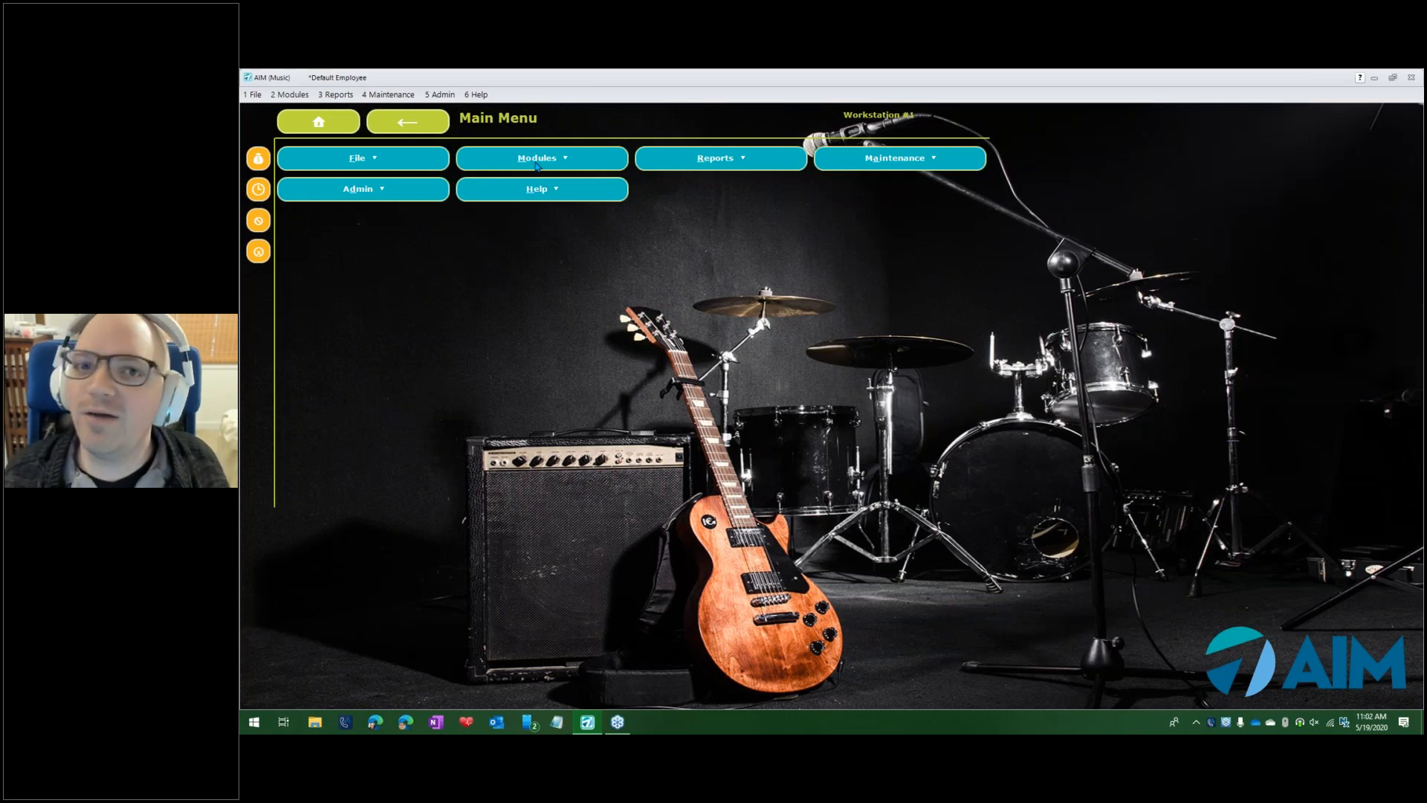
Open the inventory record for SKU RT14 for changing
{"action": "left_click", "coordinate": [536, 159]}
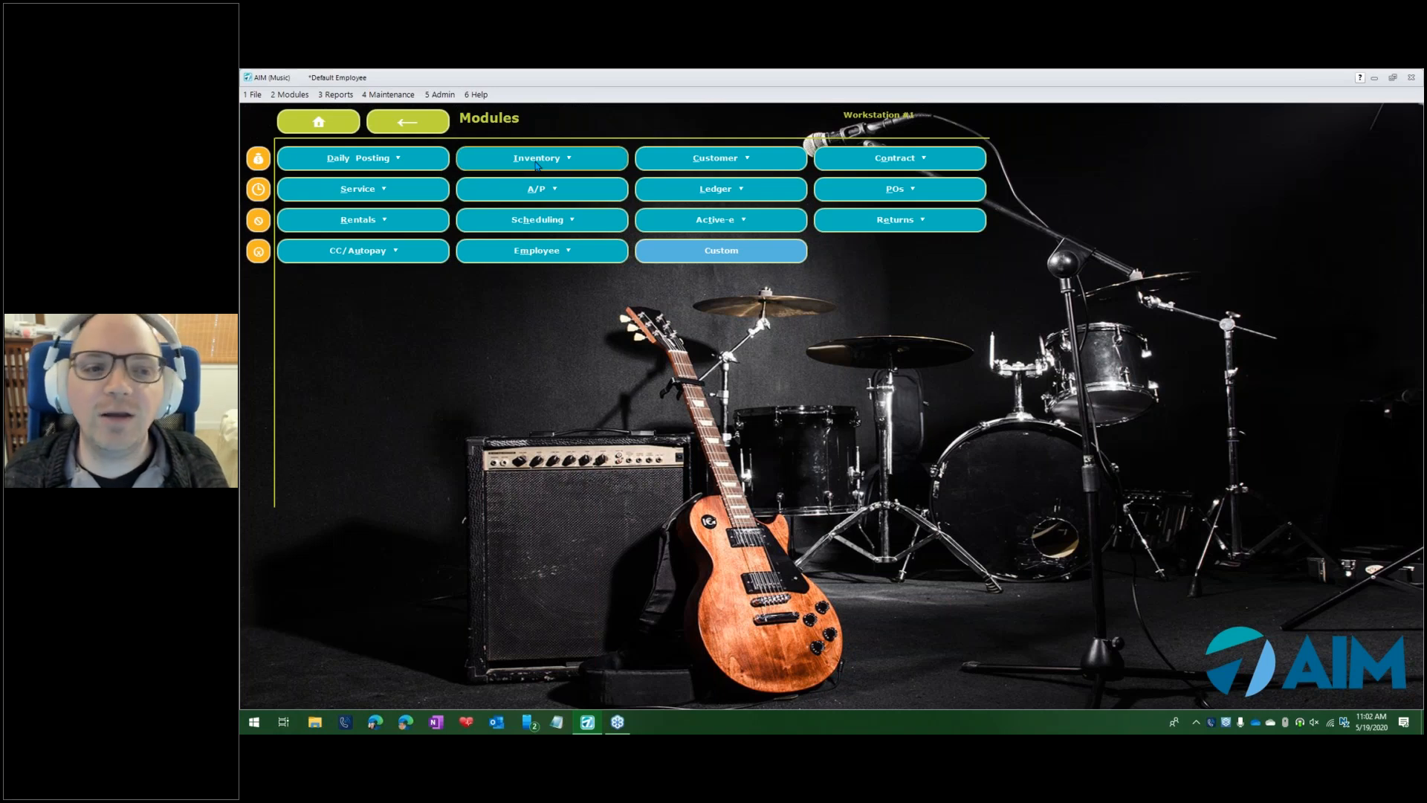
{"action": "left_click", "coordinate": [537, 158]}
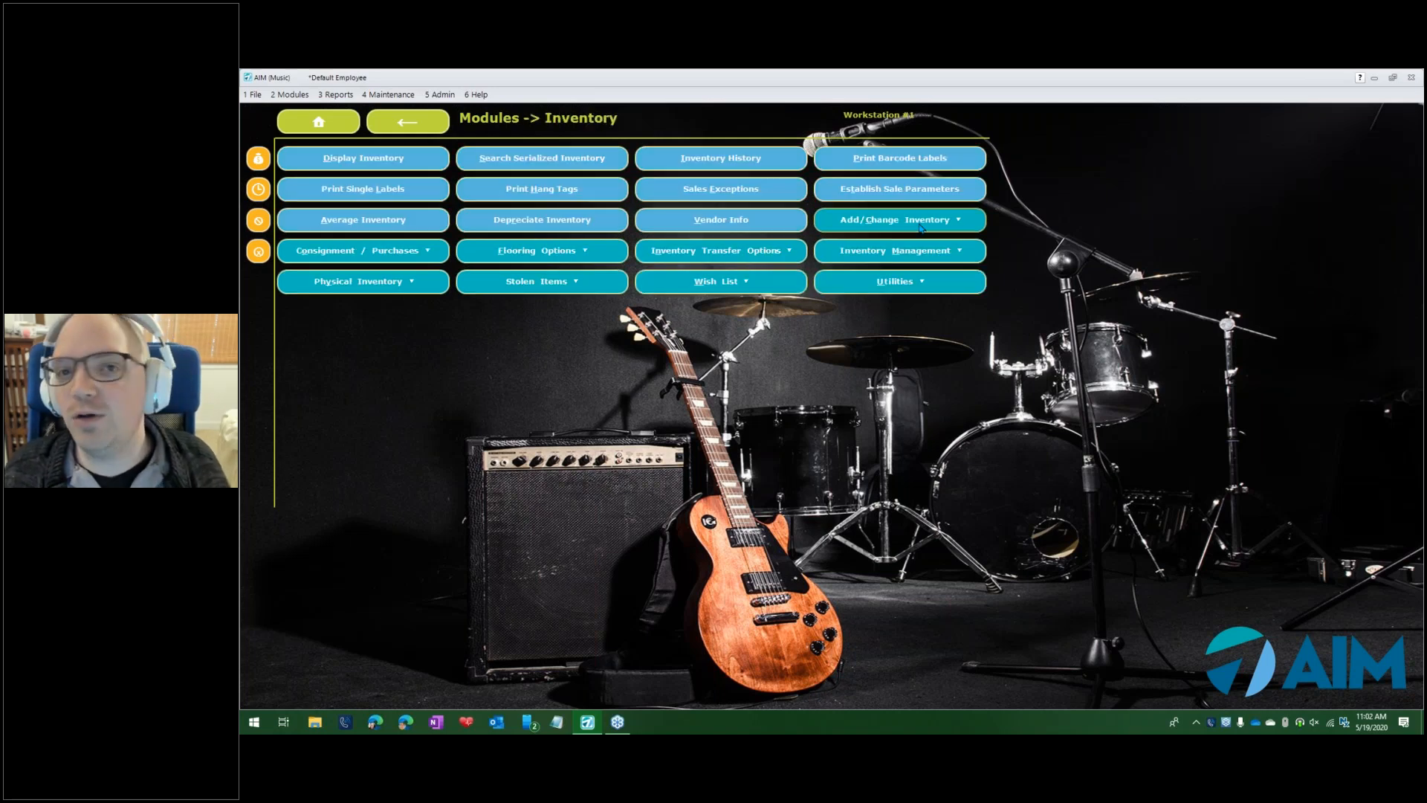
{"action": "left_click", "coordinate": [920, 225]}
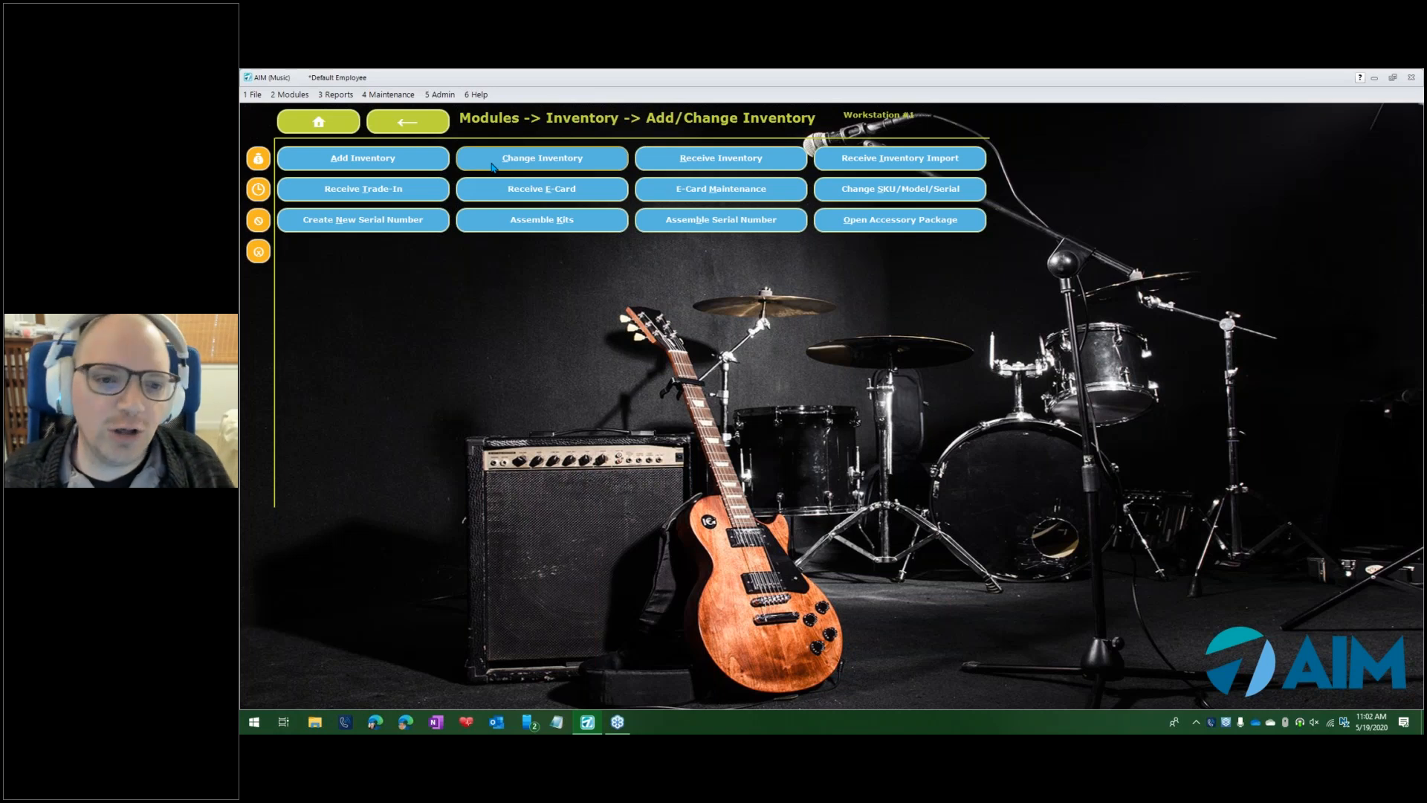
{"action": "left_click", "coordinate": [491, 167]}
{"action": "type", "text": "RT14"}
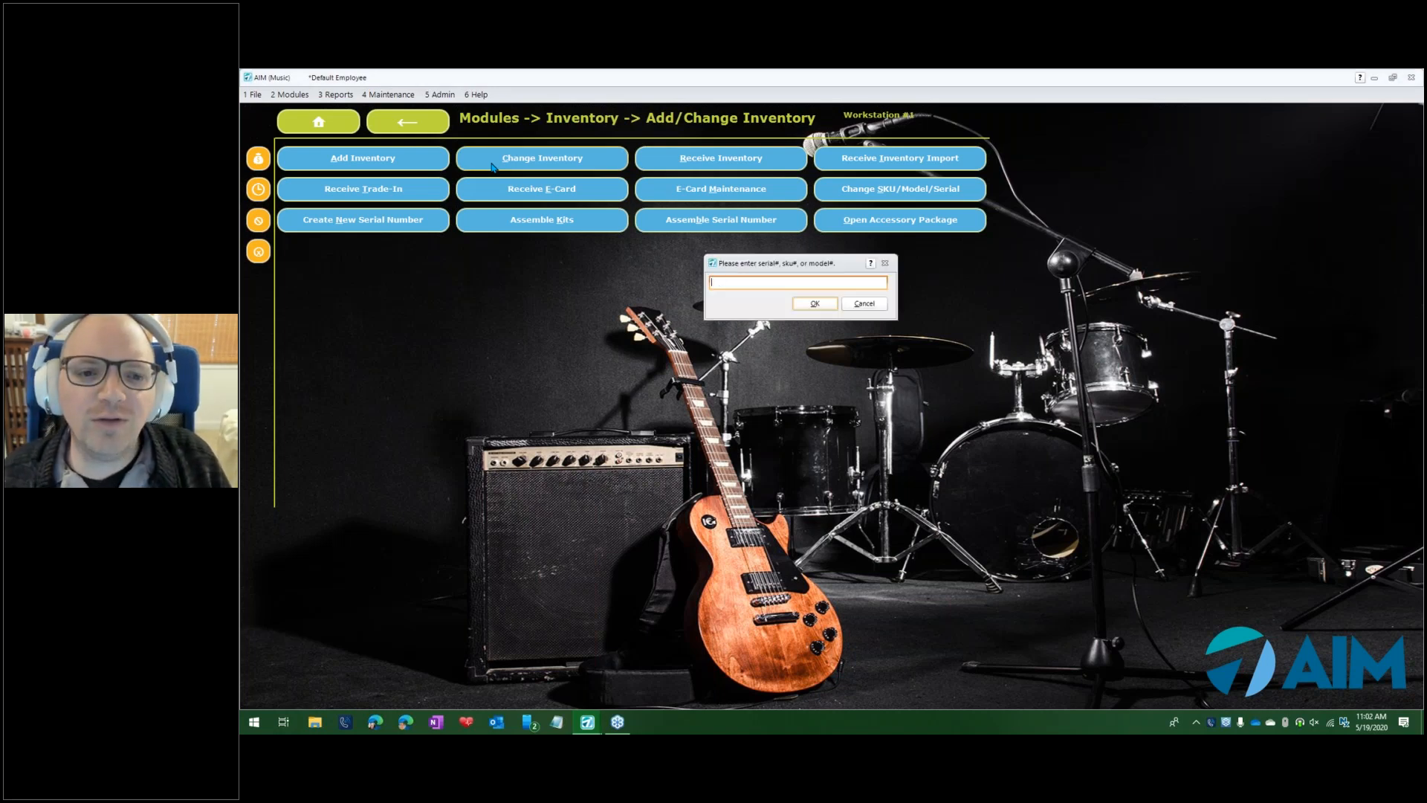
{"action": "key", "text": "Return"}
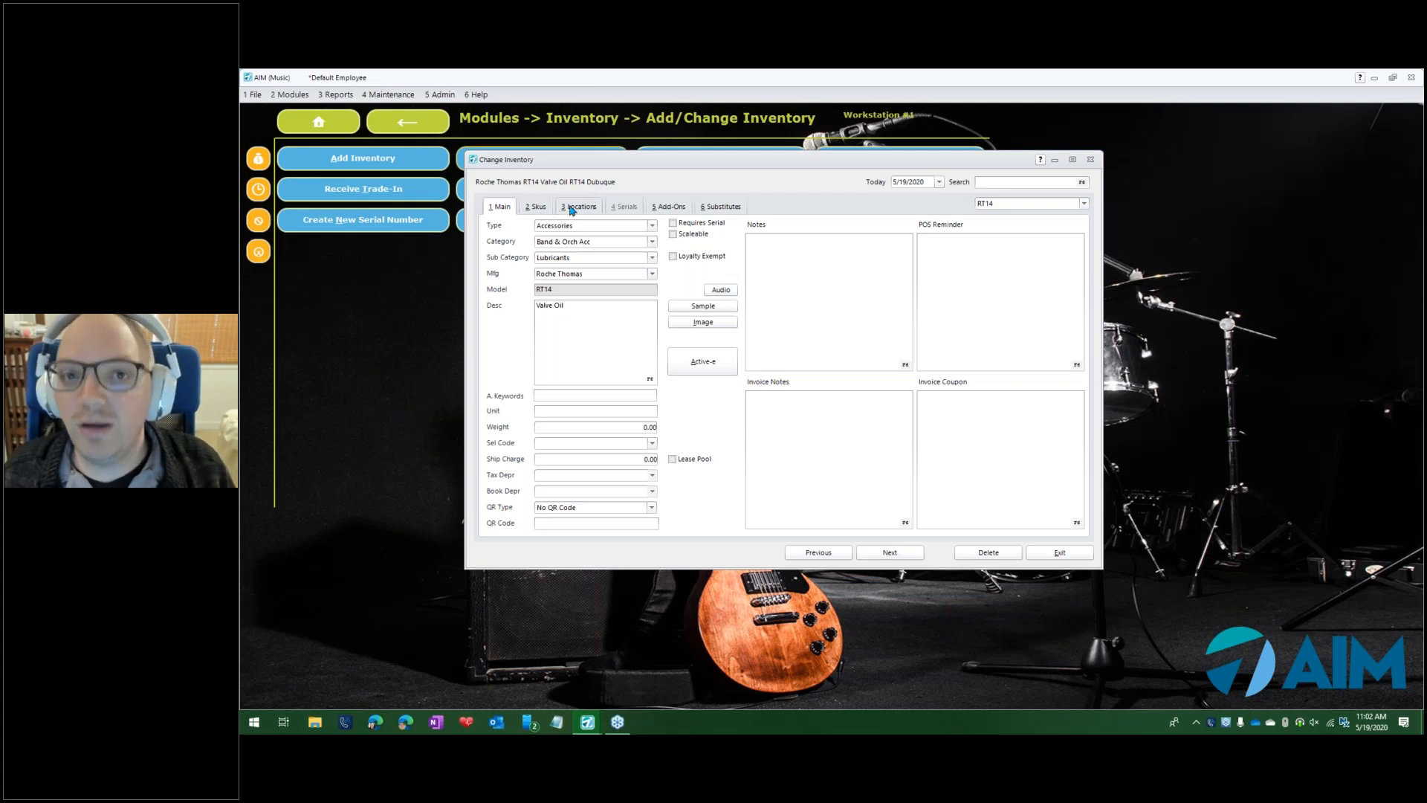
Review RT14's location pricing and main item details in the inventory record, and close the record
{"action": "left_click", "coordinate": [571, 208]}
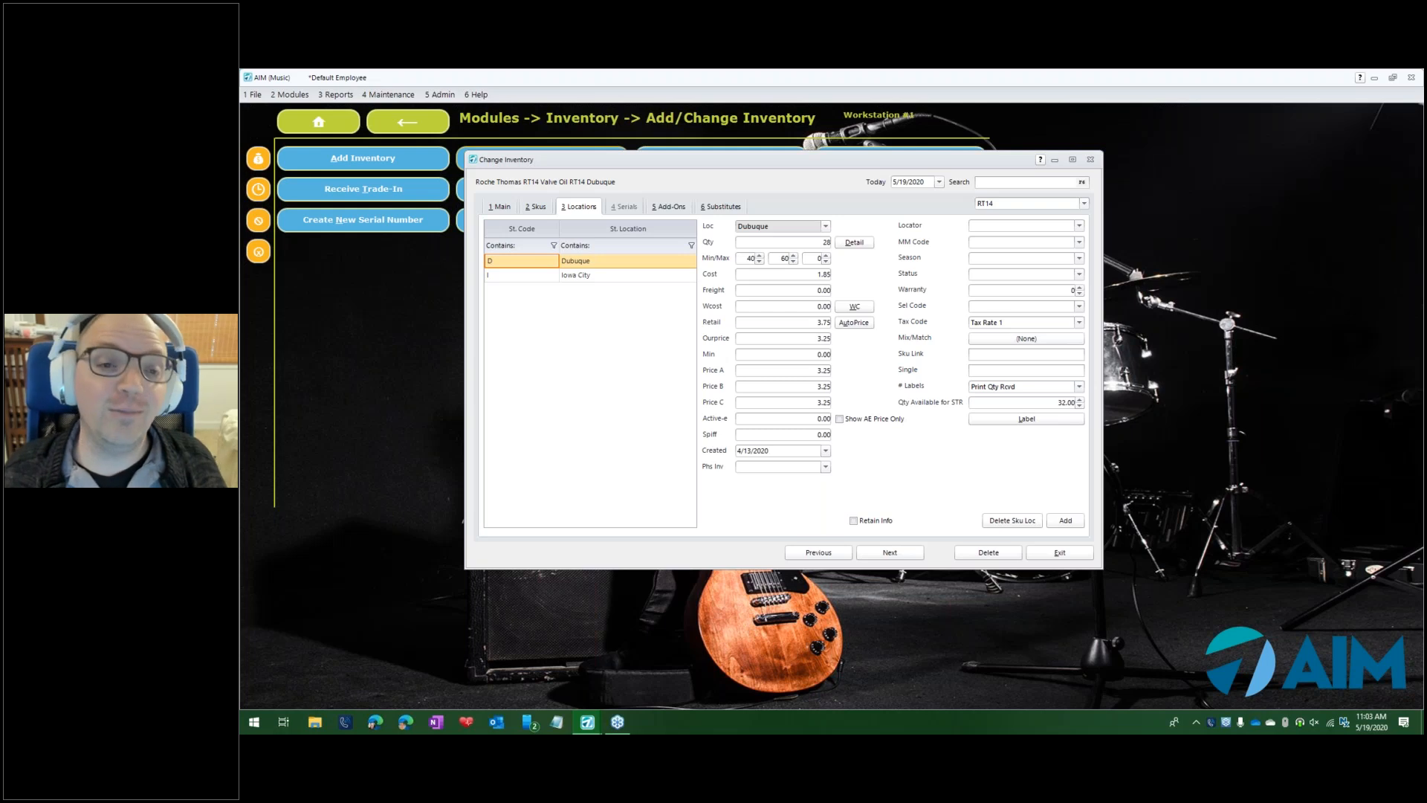
{"action": "left_click", "coordinate": [501, 207]}
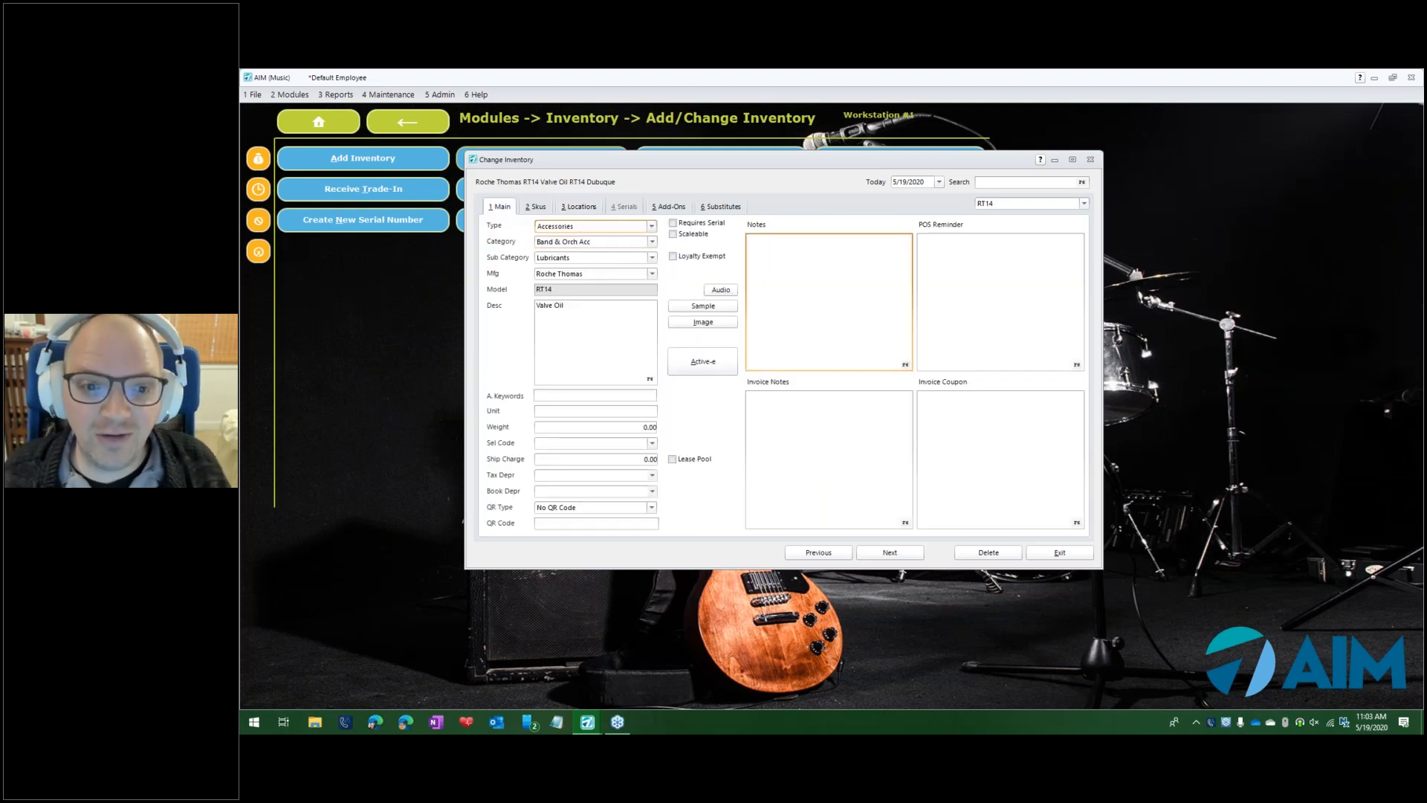
{"action": "left_click", "coordinate": [596, 321]}
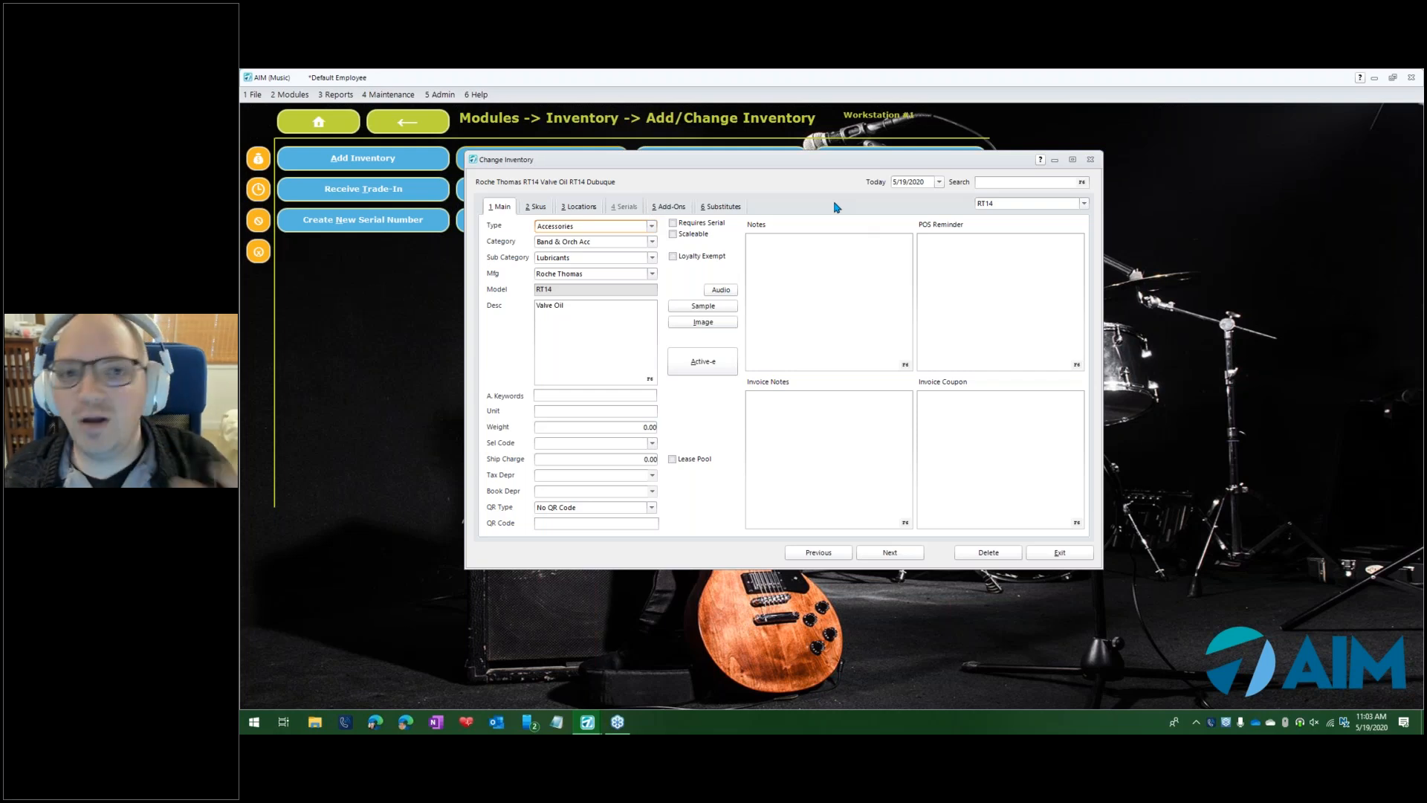
{"action": "left_click", "coordinate": [590, 210]}
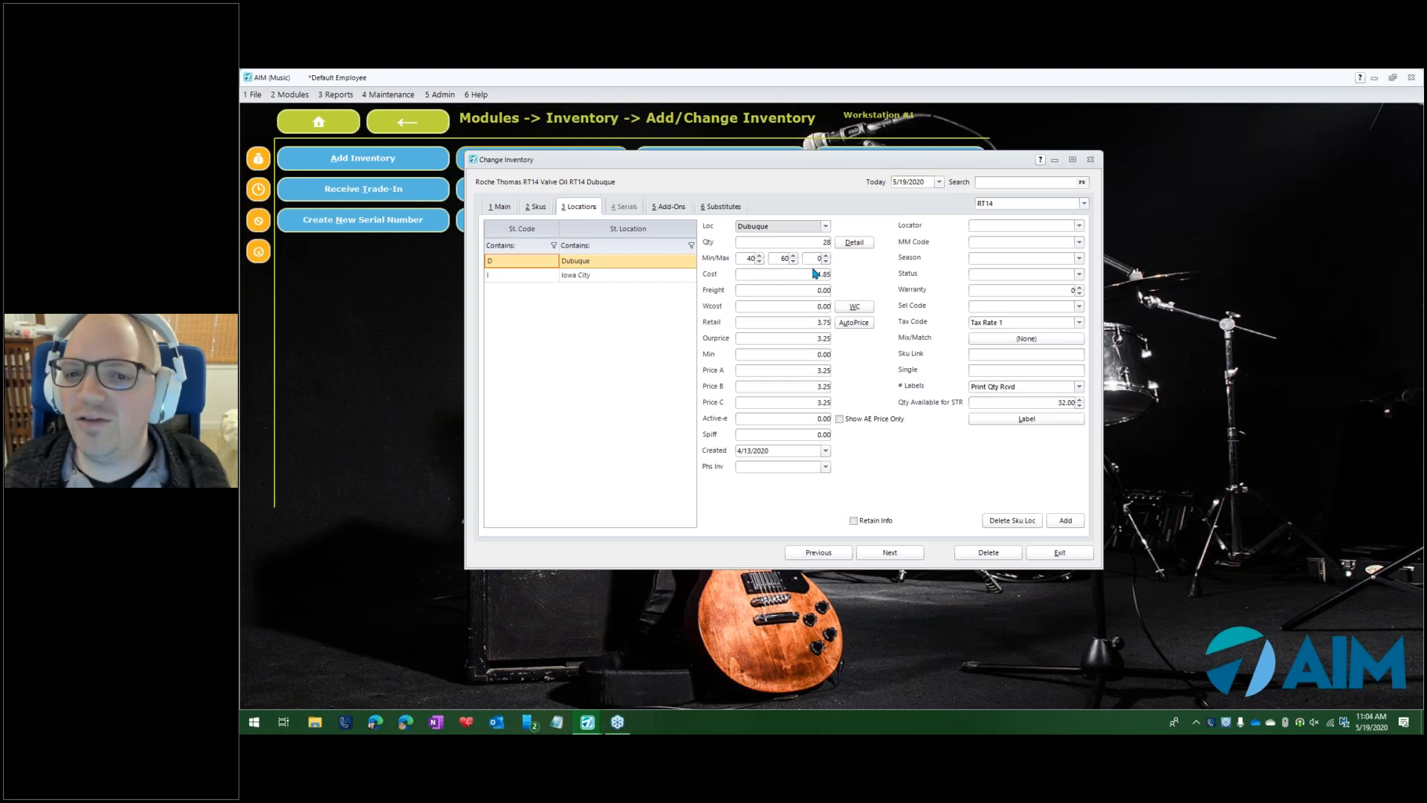
{"action": "left_click", "coordinate": [1090, 161]}
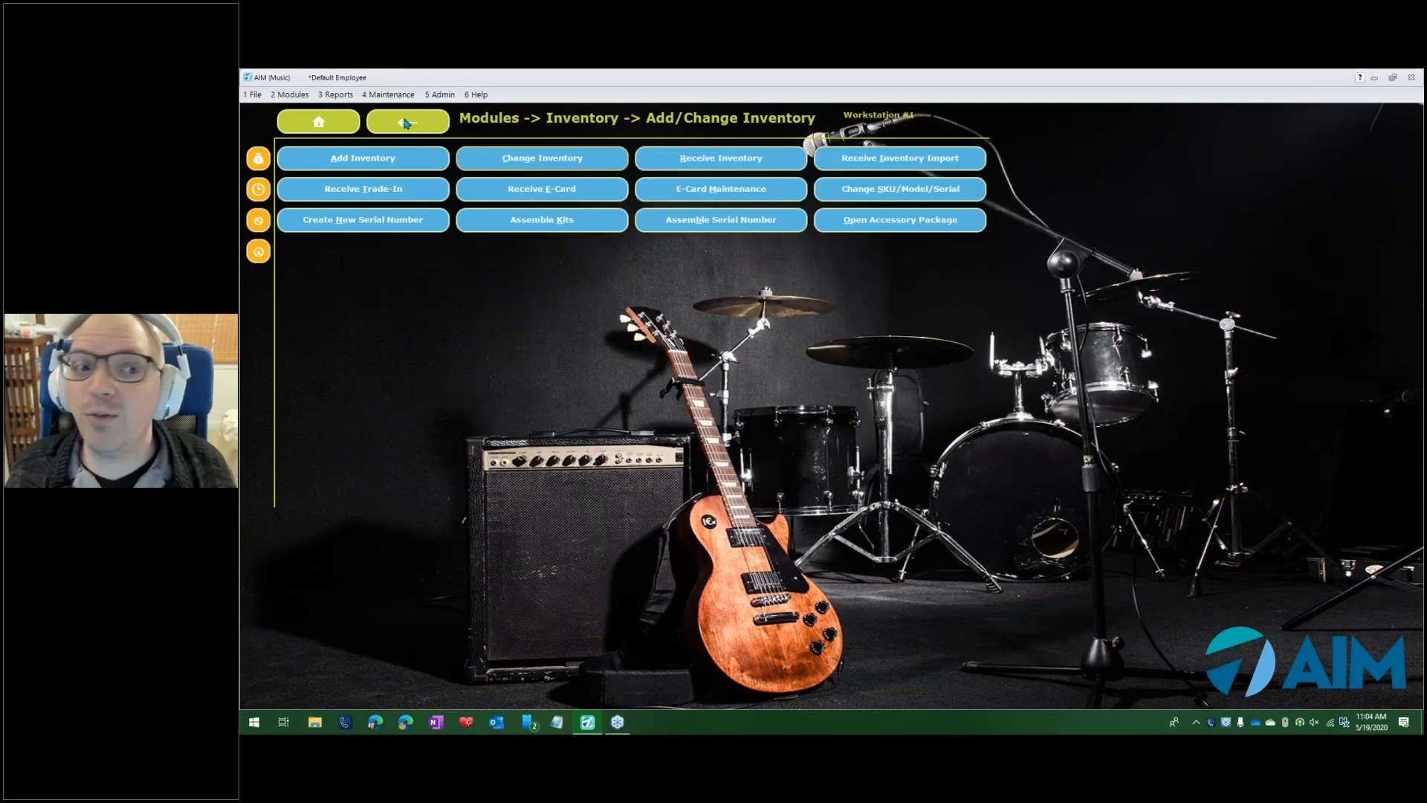
Open the Change Sku Details inventory utility and load SKU RT14
{"action": "left_click", "coordinate": [406, 123]}
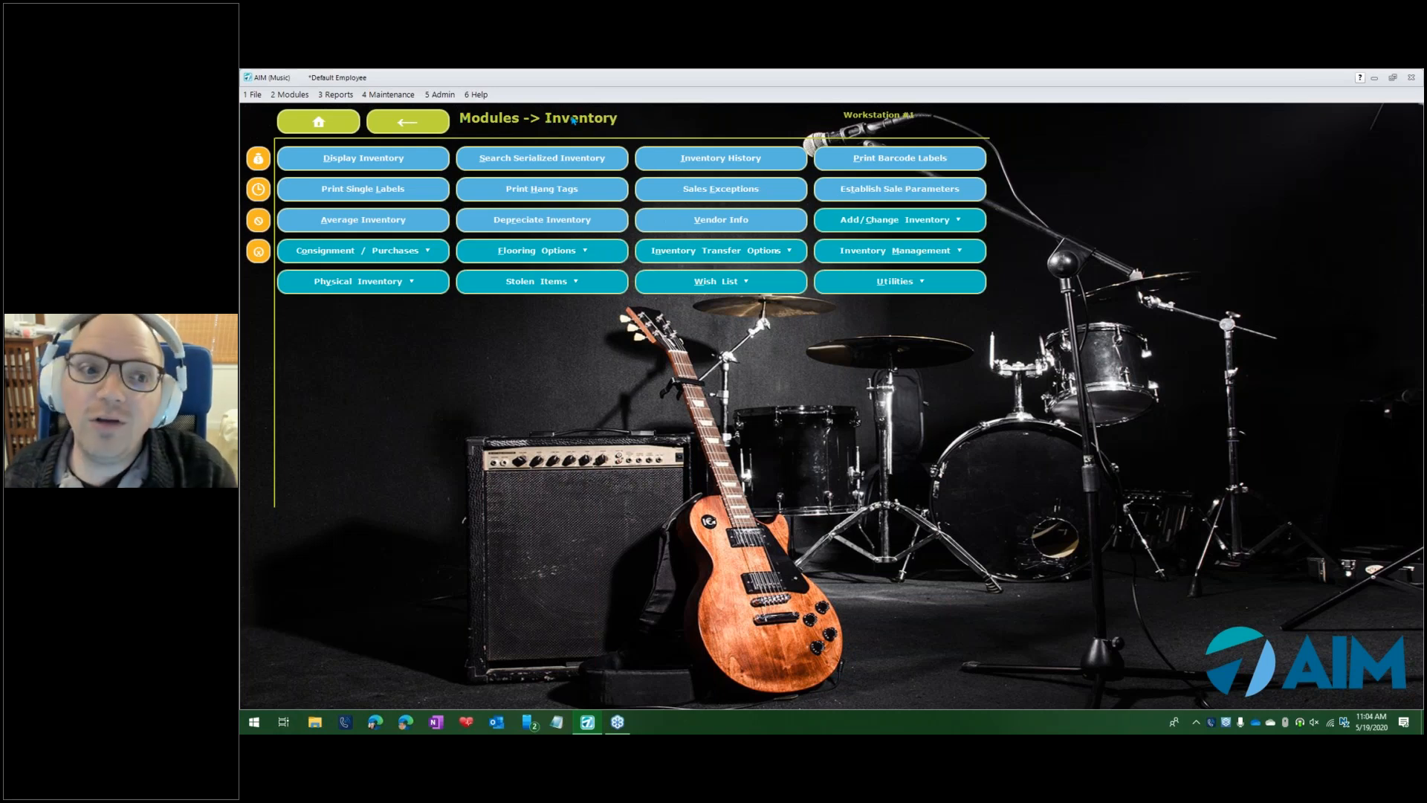
{"action": "left_click", "coordinate": [904, 288]}
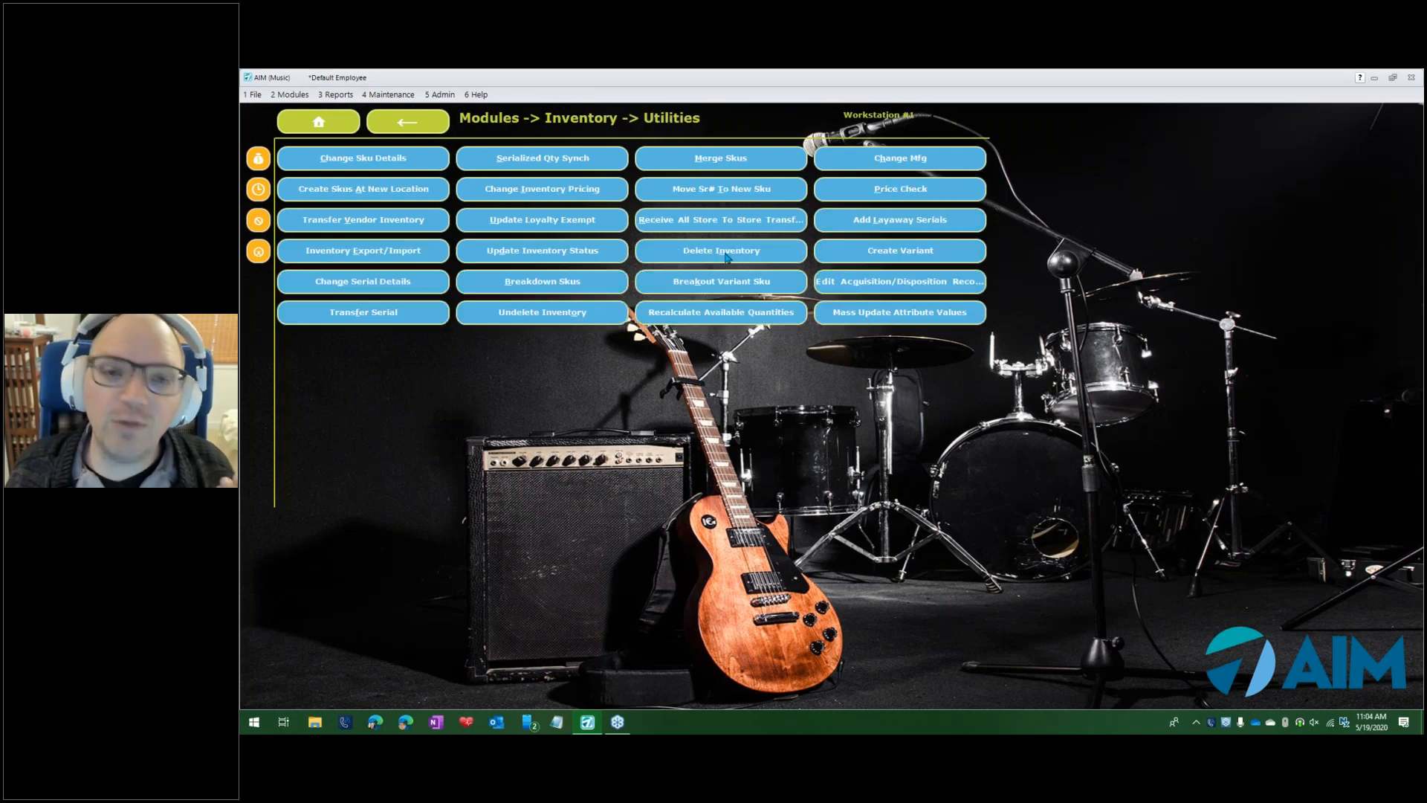
{"action": "left_click", "coordinate": [387, 161]}
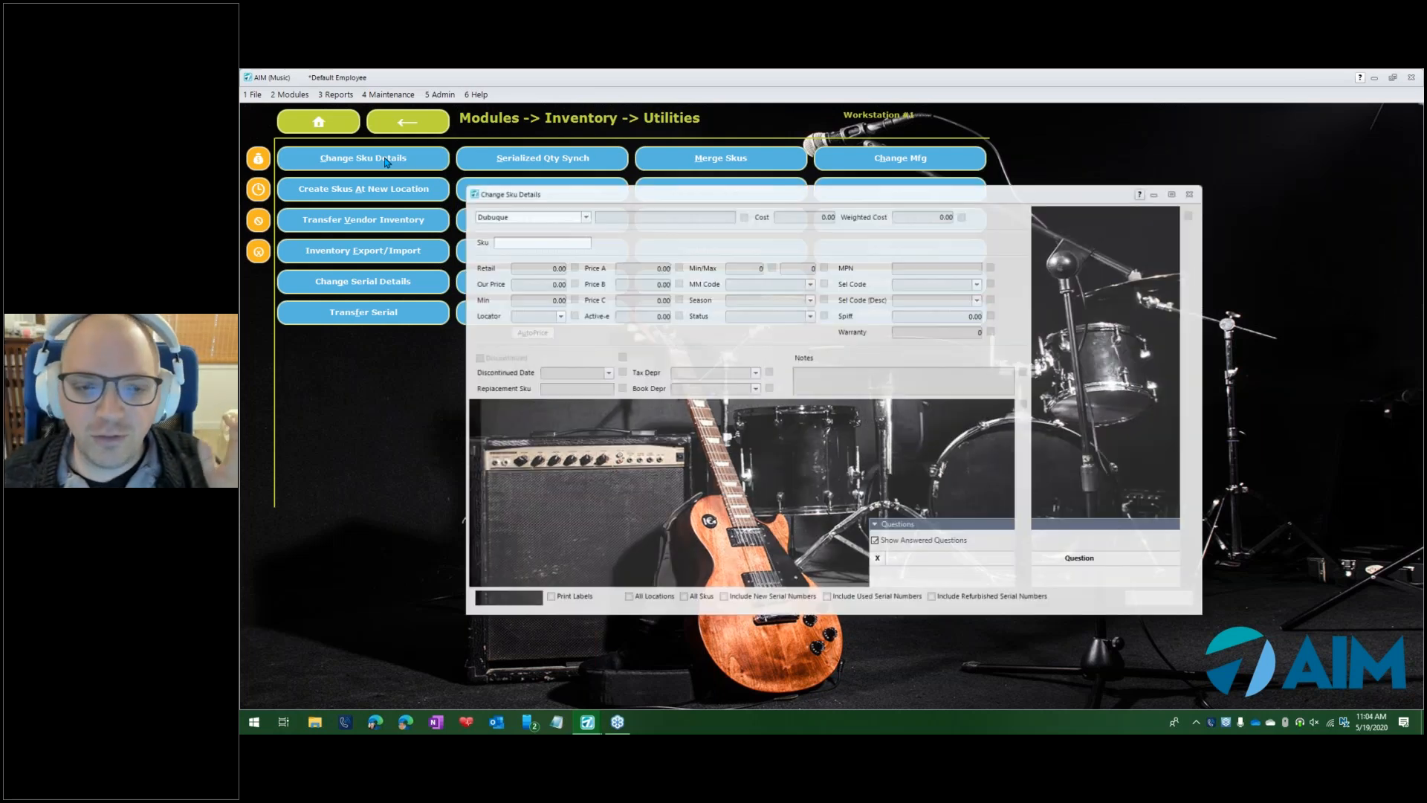
{"action": "type", "text": "RT14"}
{"action": "key", "text": "Return"}
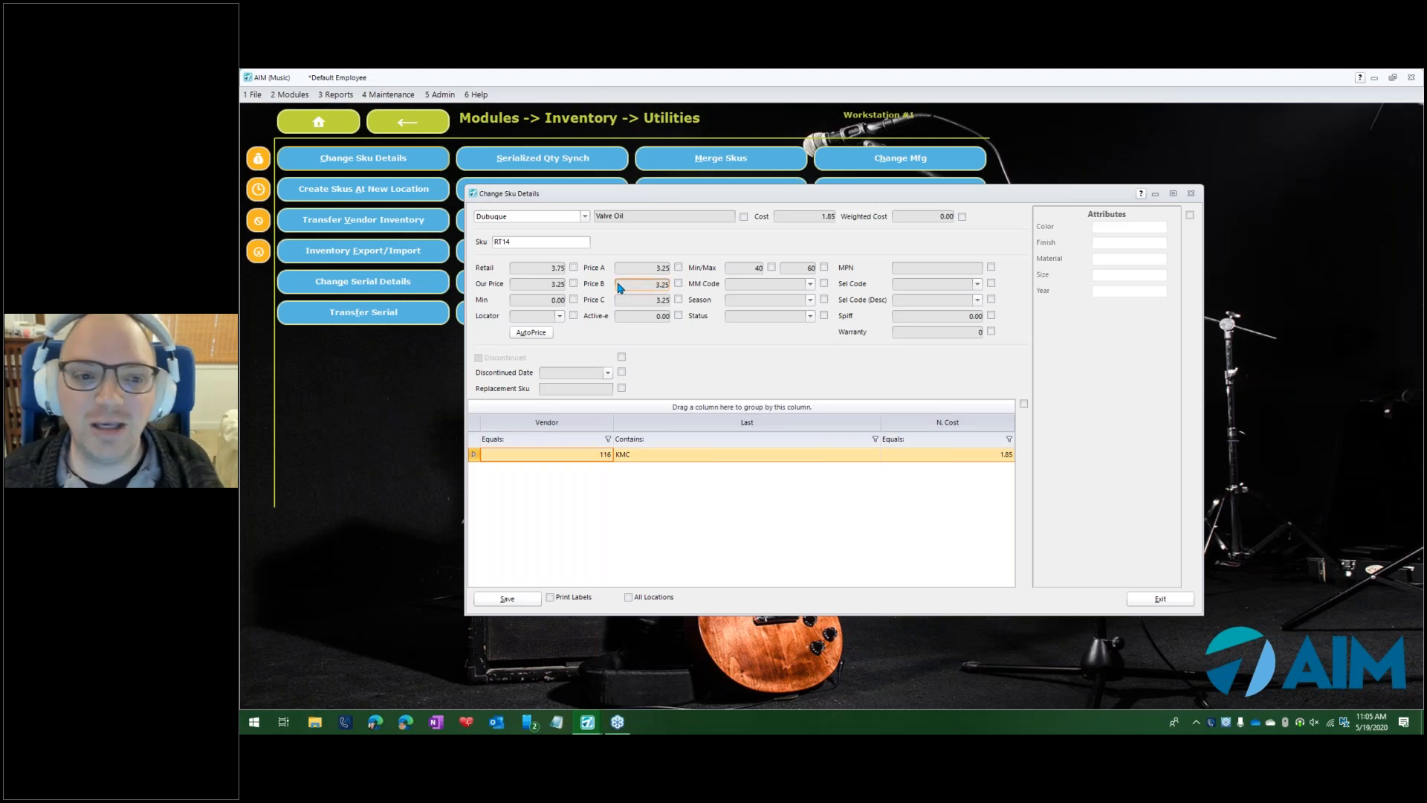
Enable Our Price for editing on RT14, enter 3.49, and recalculate it from a desired margin of 40%
{"action": "left_click", "coordinate": [575, 285]}
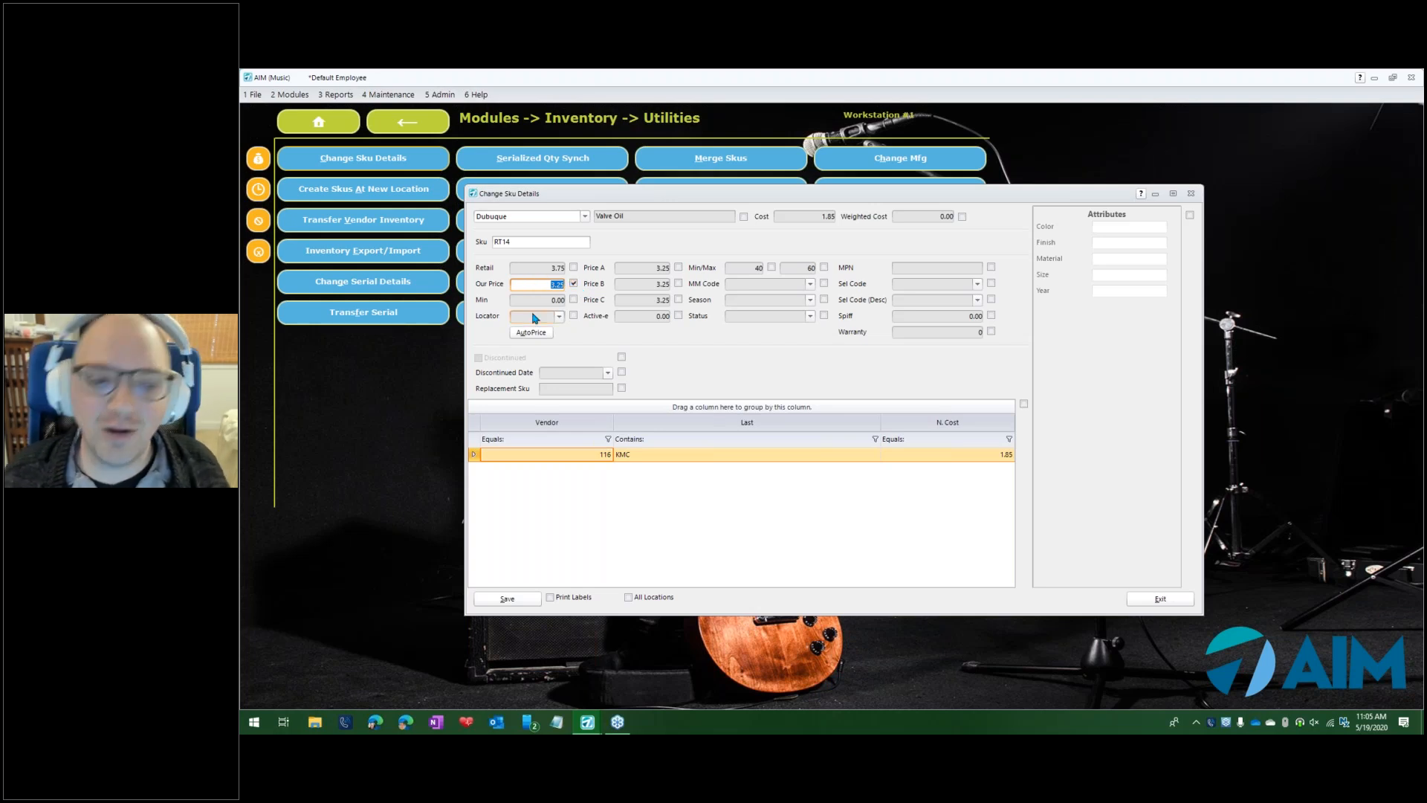
{"action": "type", "text": "3.49"}
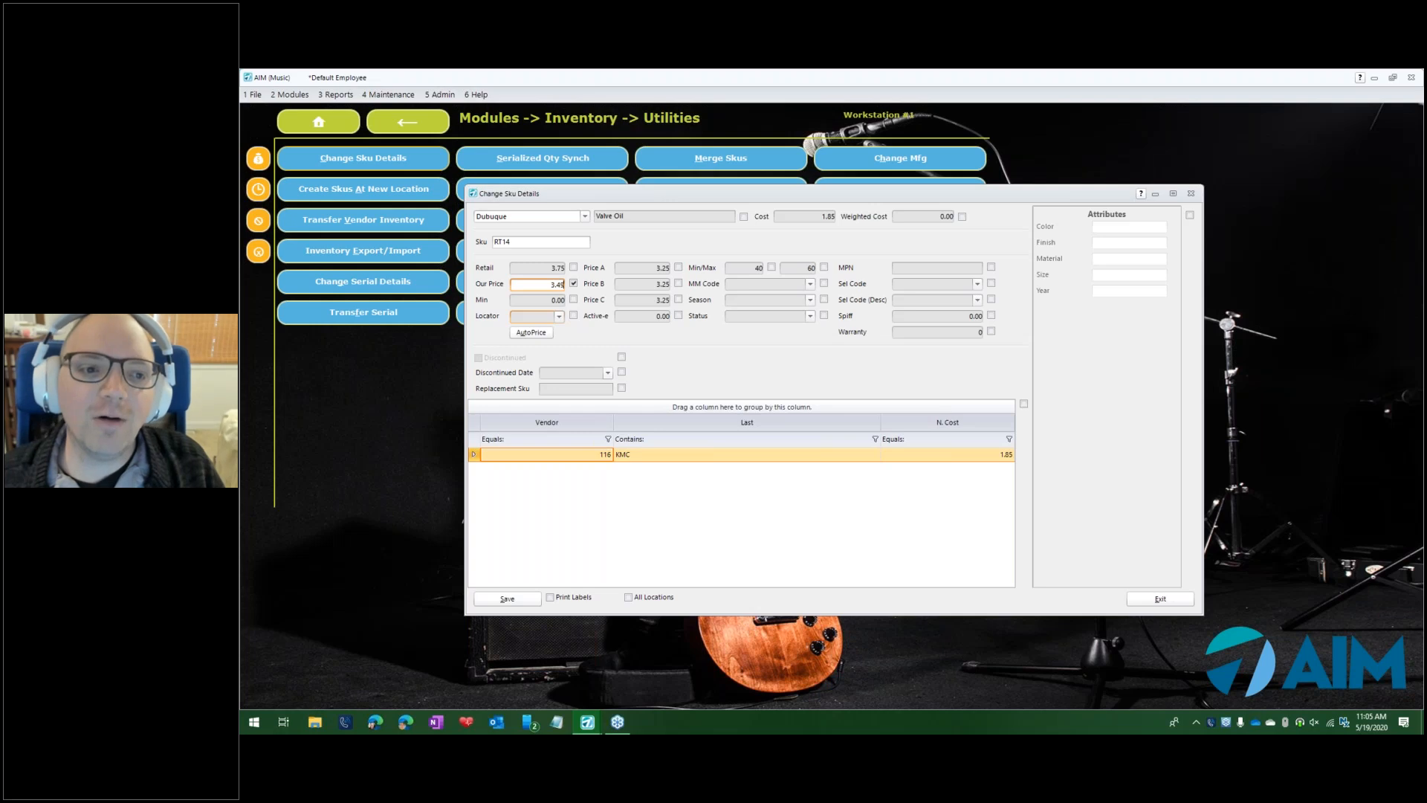
{"action": "key", "text": "F2"}
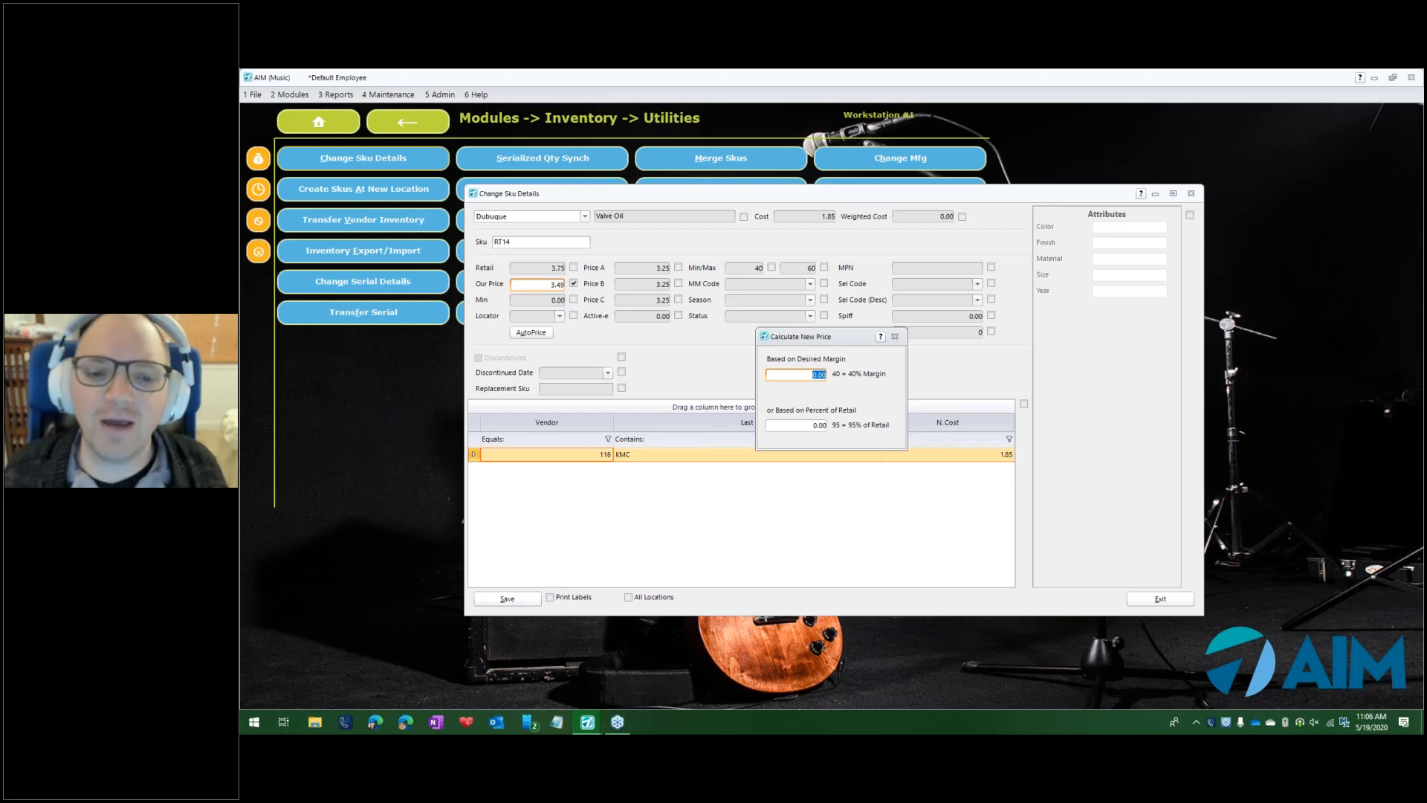
{"action": "type", "text": "40"}
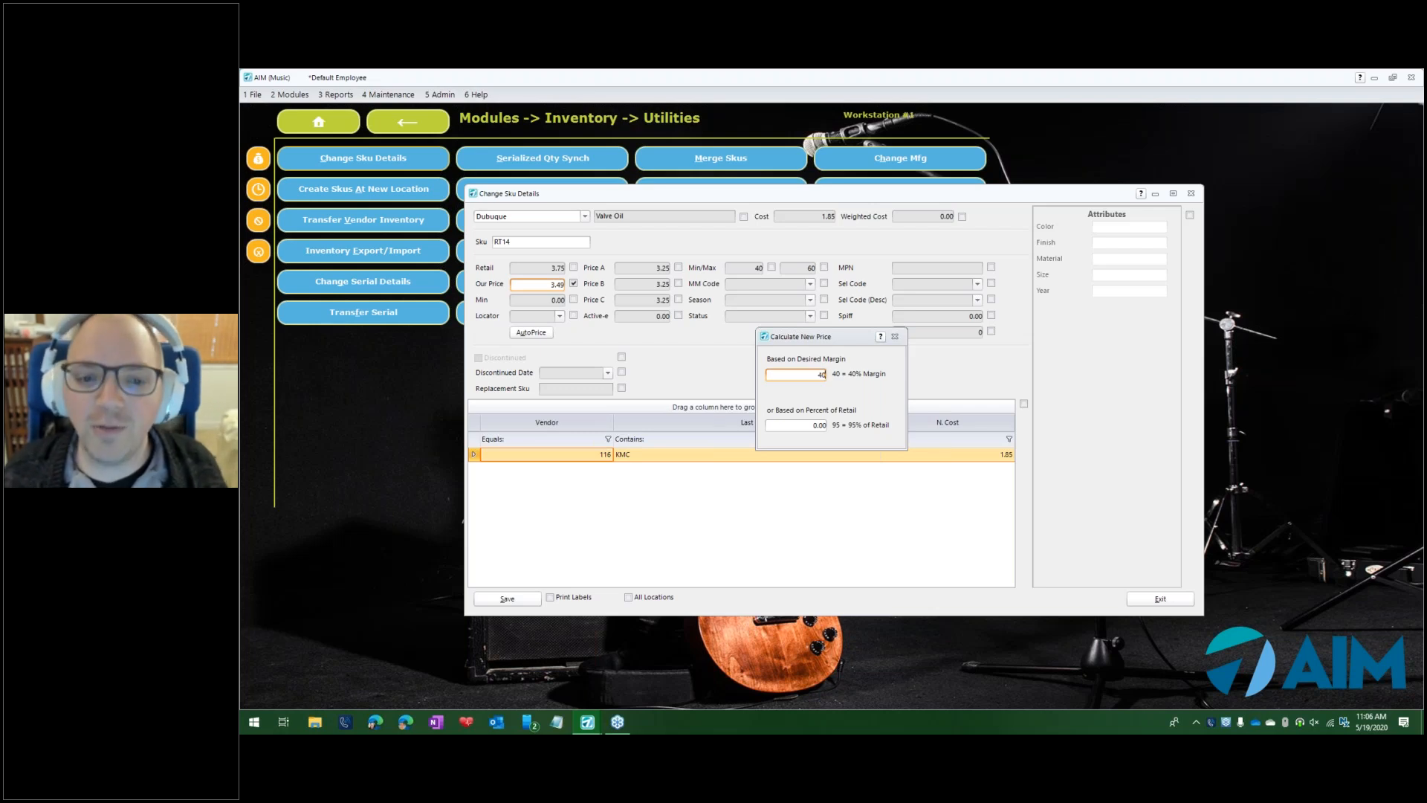
{"action": "key", "text": "Return"}
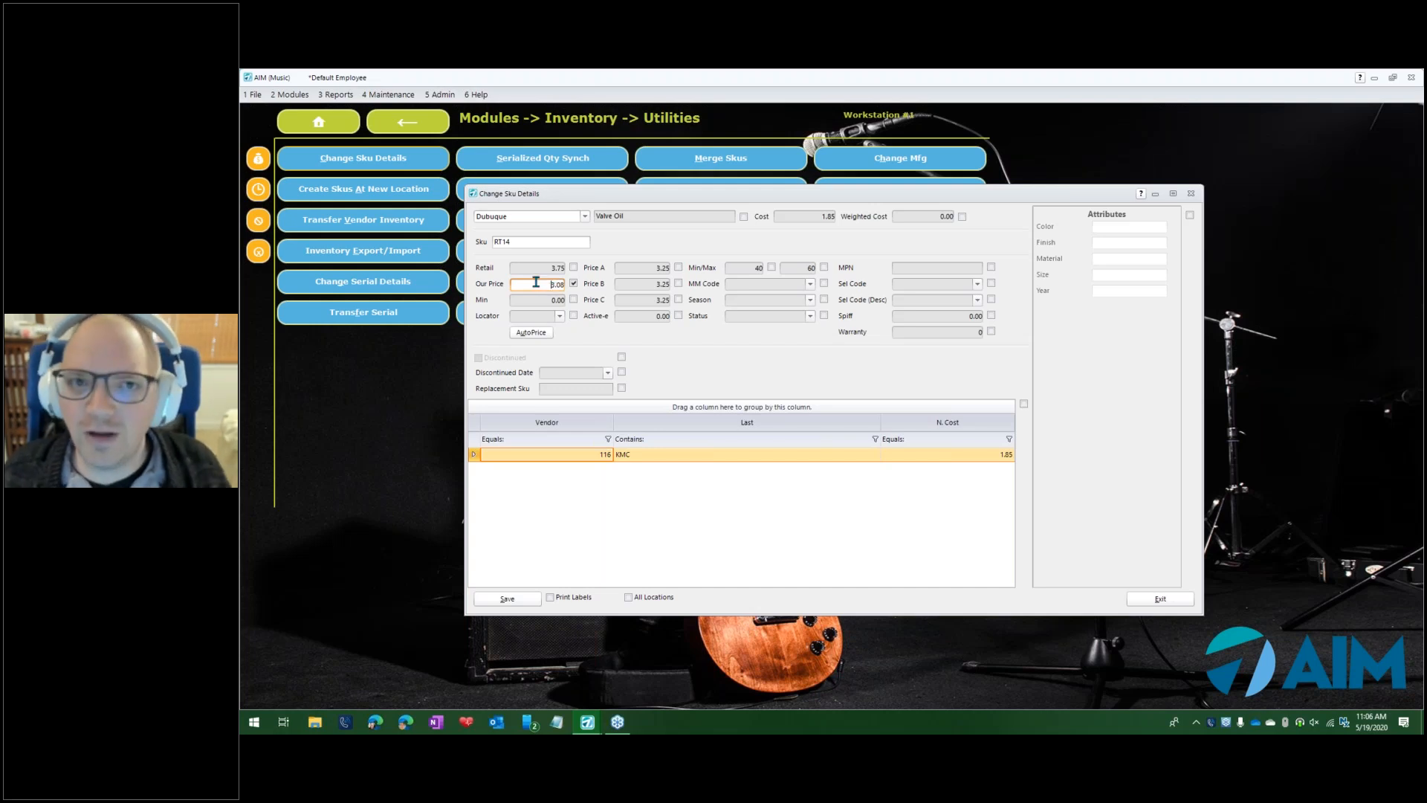
Set RT14's Our Price to 2.99 and save the SKU details
{"action": "double_click", "coordinate": [562, 285]}
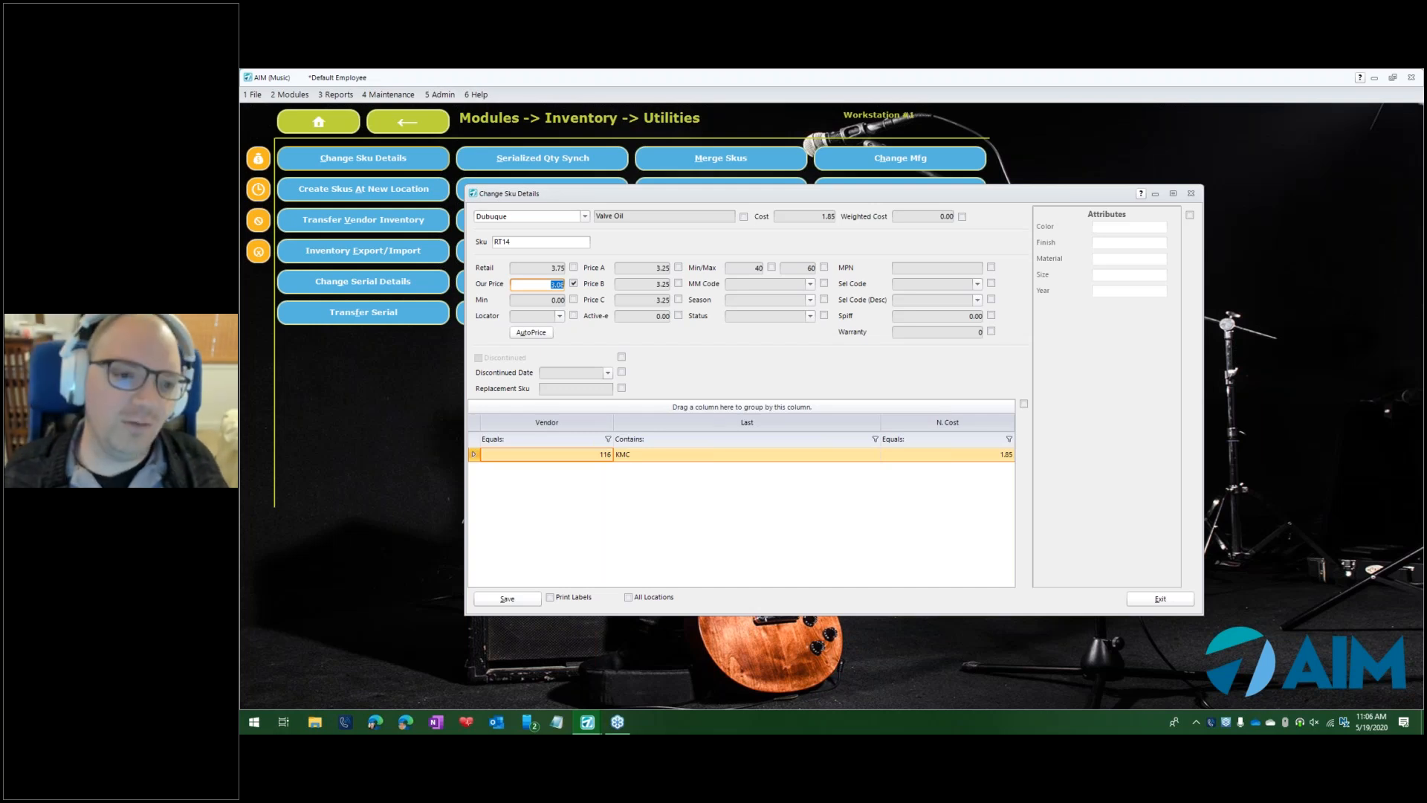
{"action": "type", "text": "2.99"}
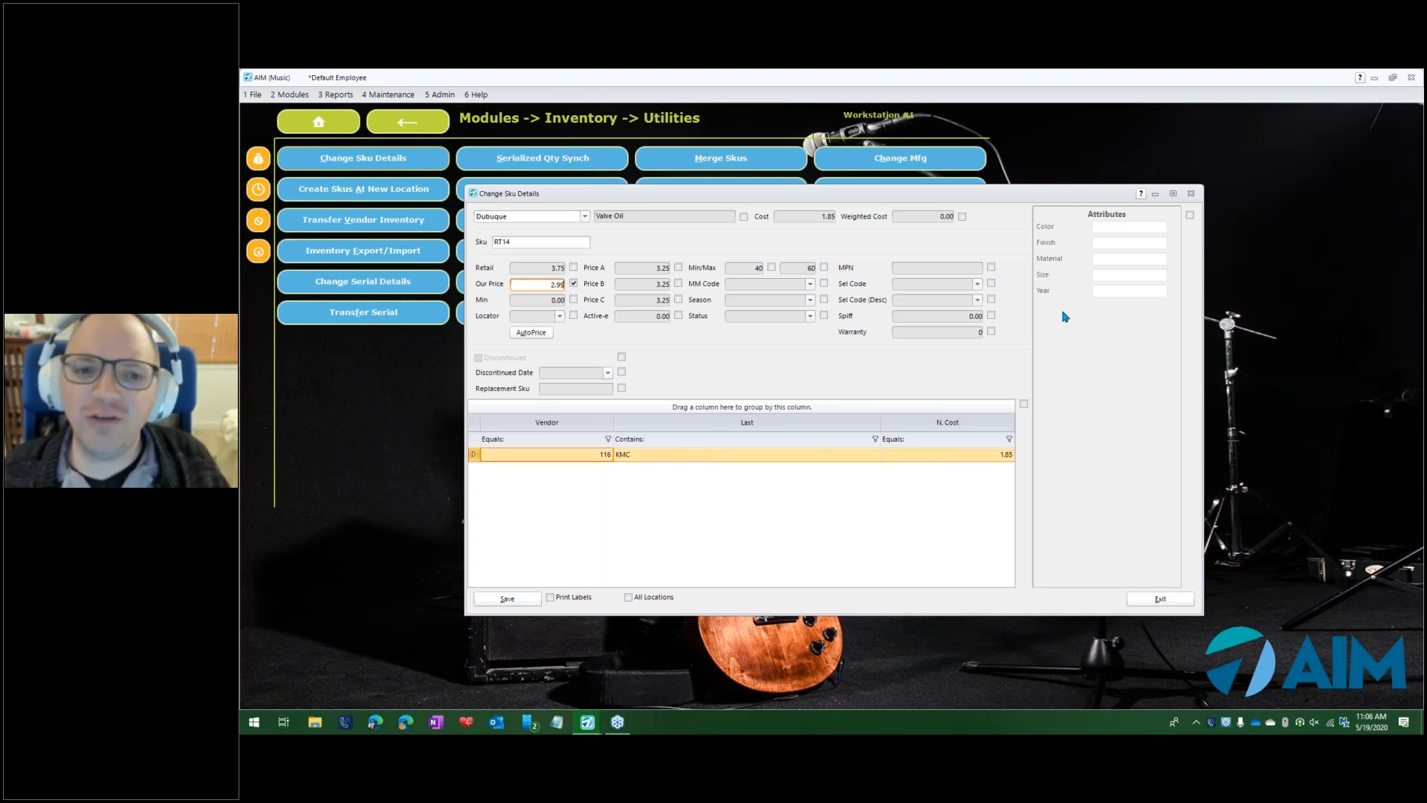
{"action": "left_click", "coordinate": [512, 599]}
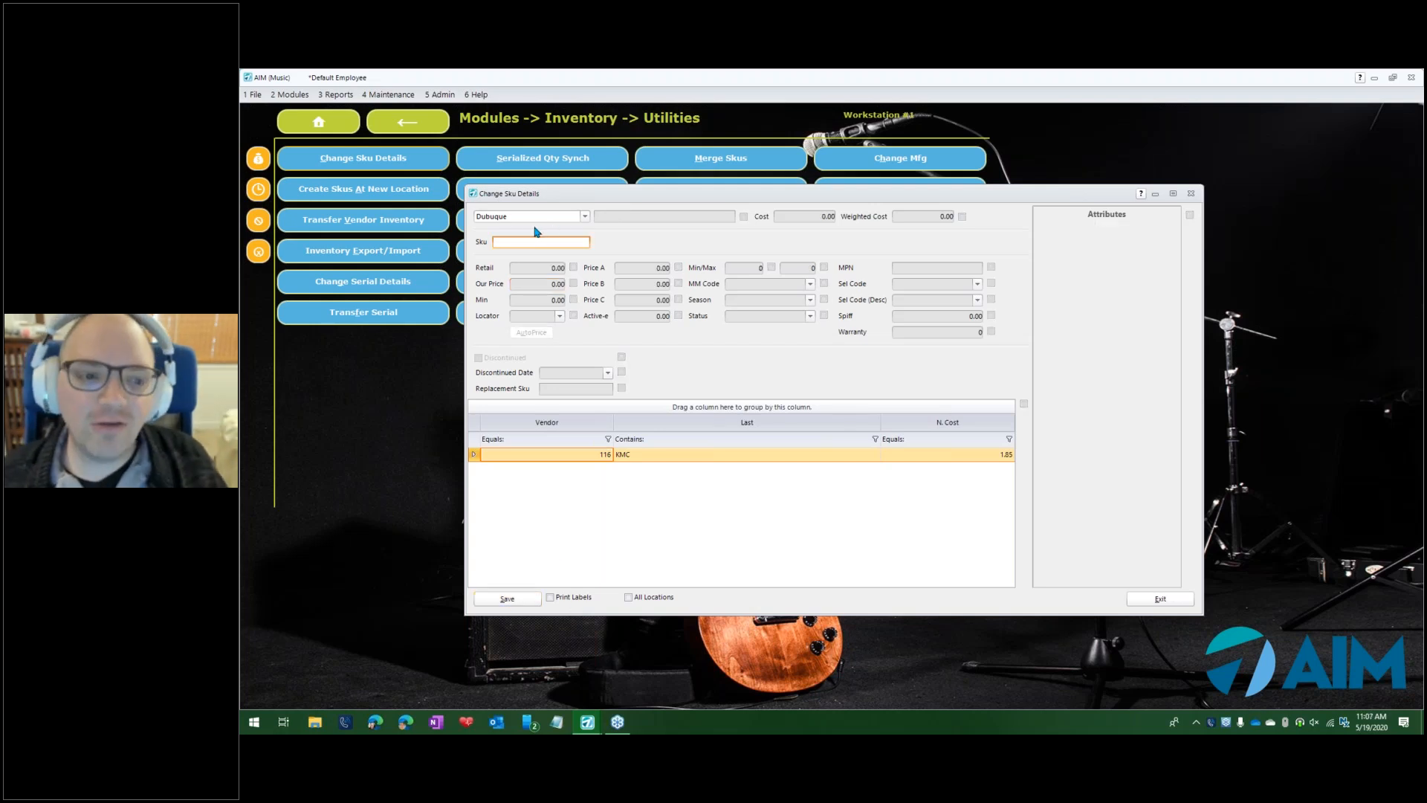
Load SKU RT15 to view its details, and close Change Sku Details
{"action": "type", "text": "RT15"}
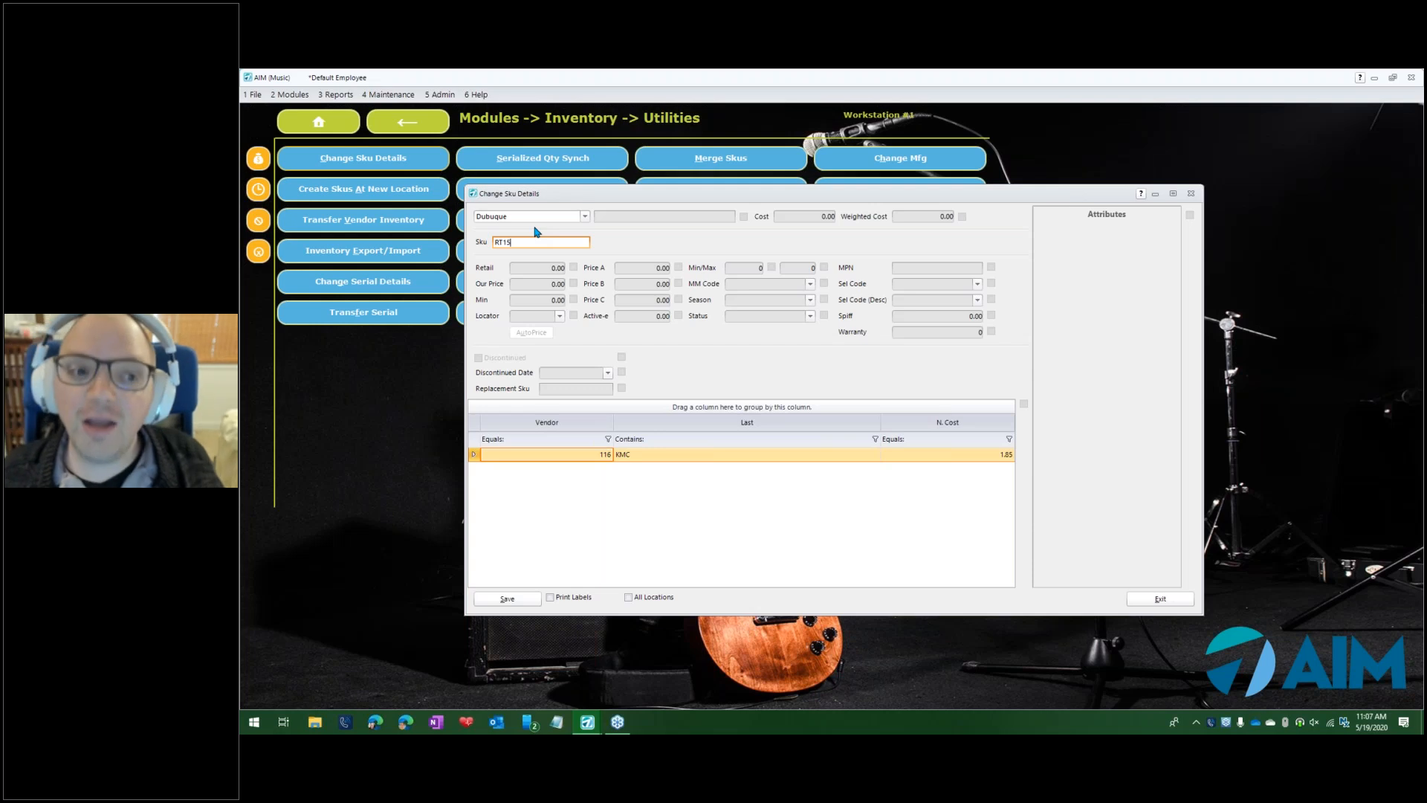
{"action": "key", "text": "Return"}
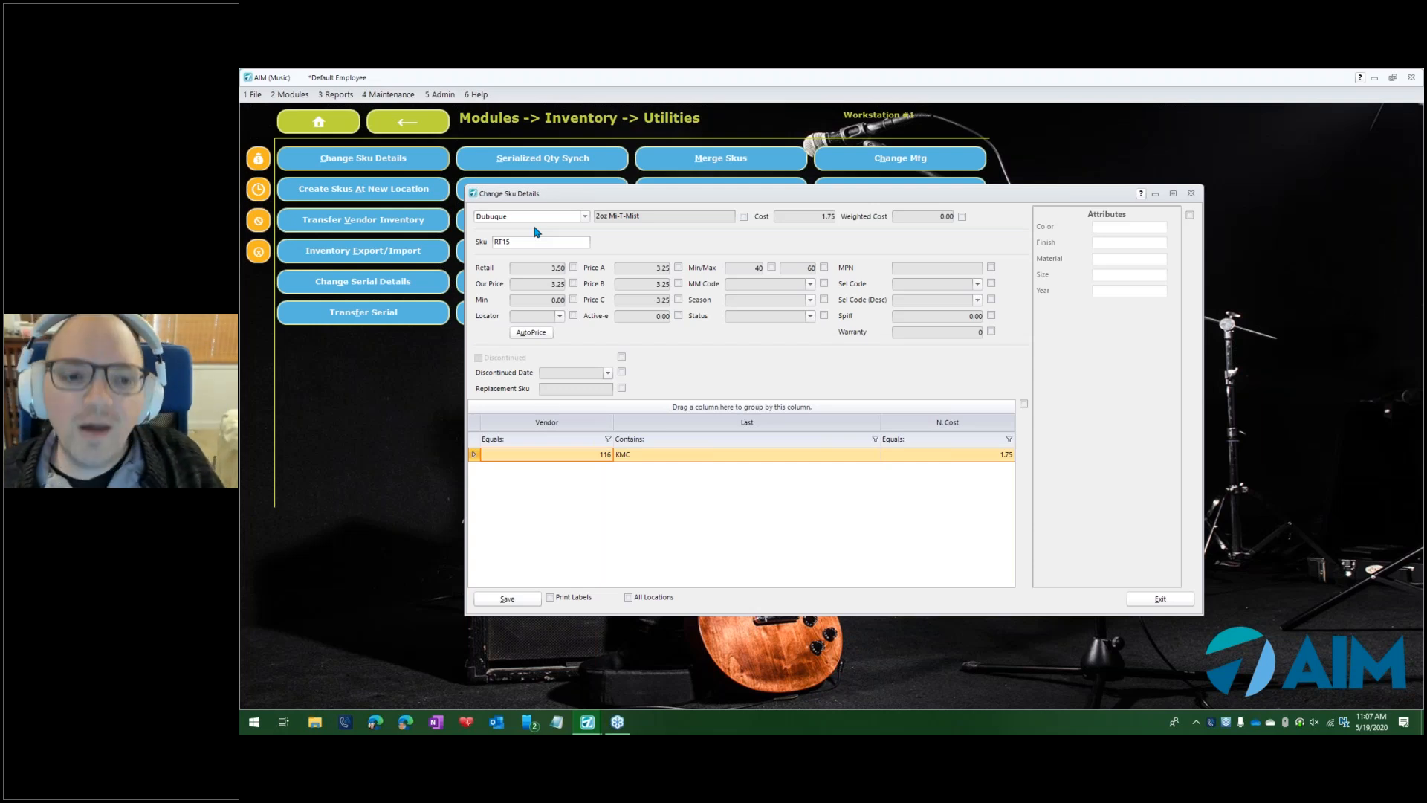
{"action": "key", "text": "Escape"}
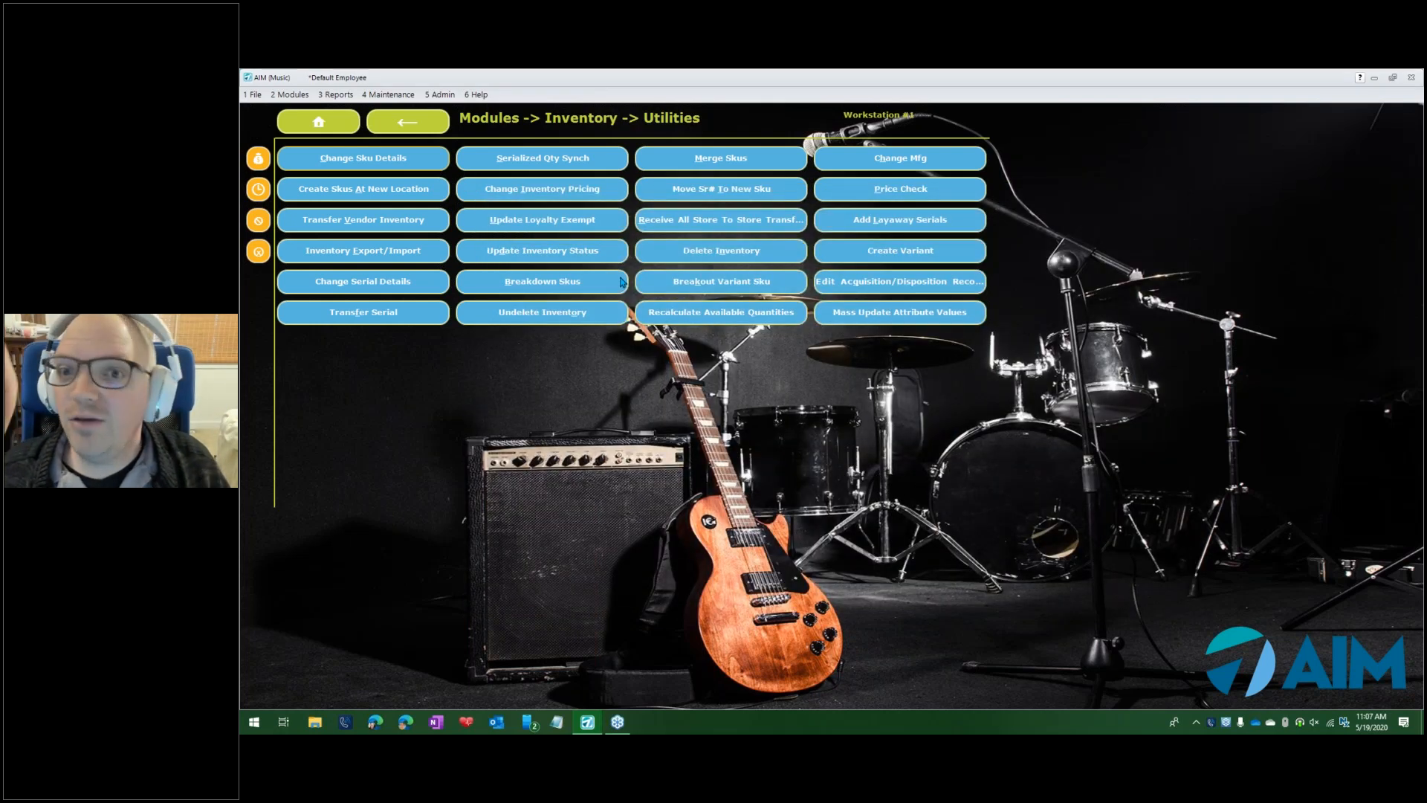
Open the Change Inventory Pricing utility and check which inventory files it offers for the calculation
{"action": "left_click", "coordinate": [518, 192]}
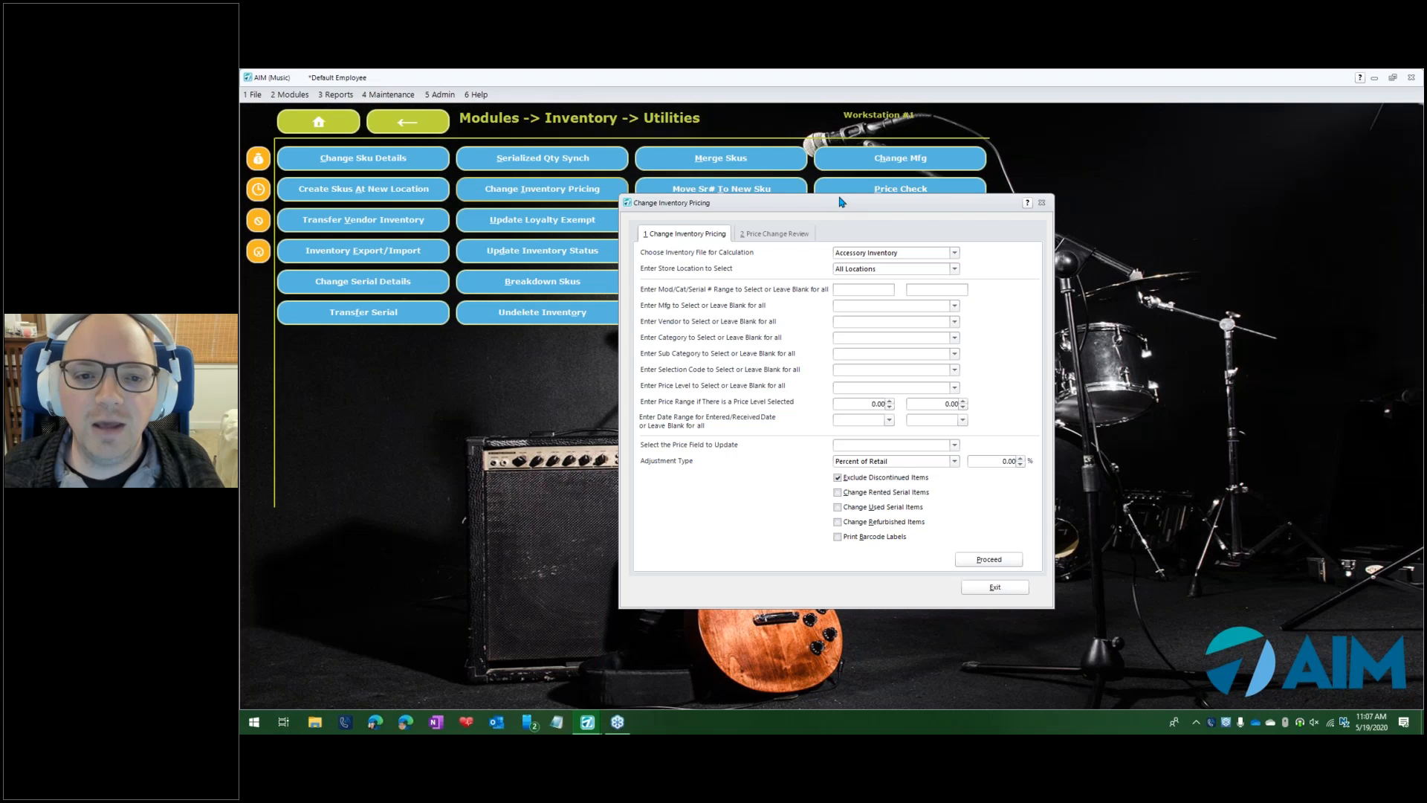
{"action": "left_click_drag", "start_coordinate": [840, 203], "coordinate": [837, 128]}
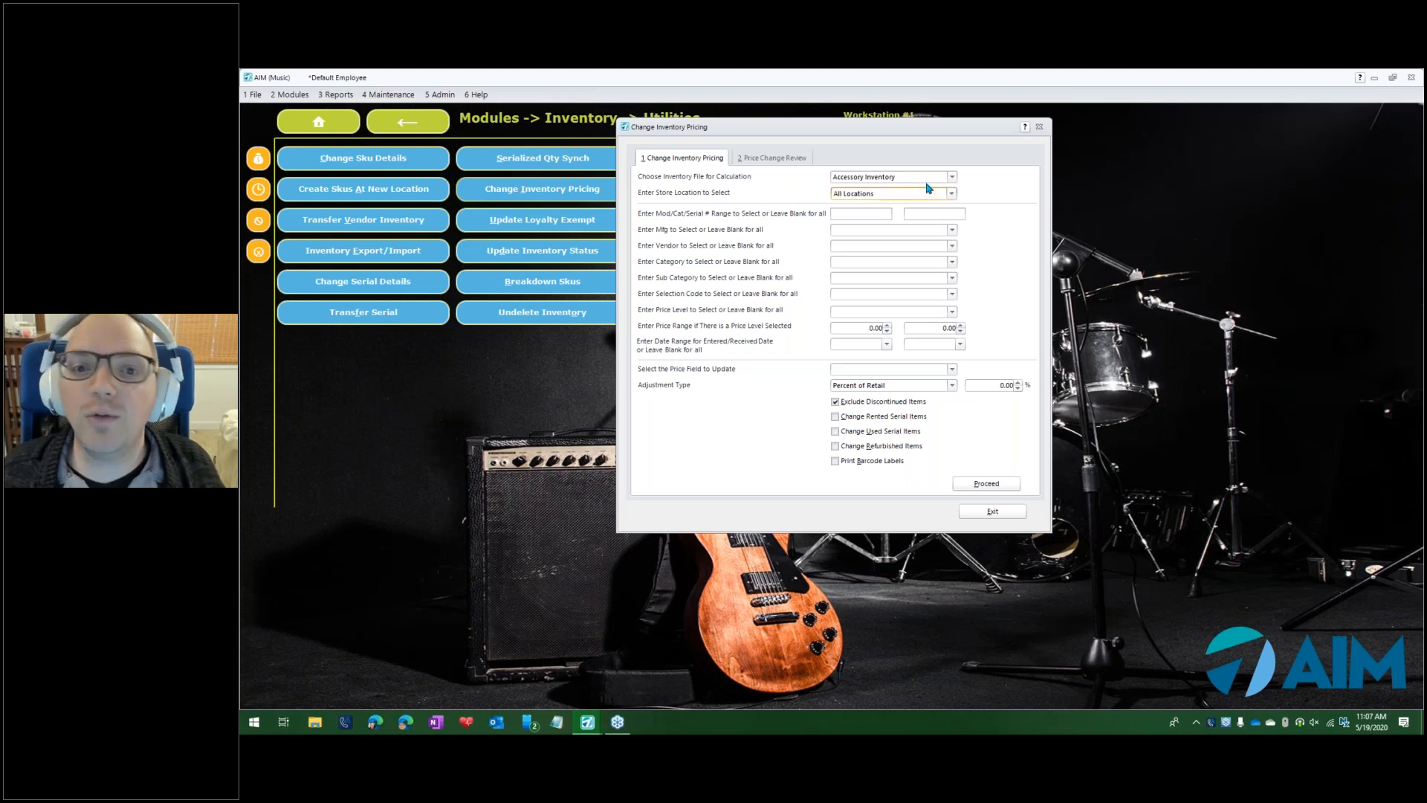
{"action": "left_click", "coordinate": [951, 177]}
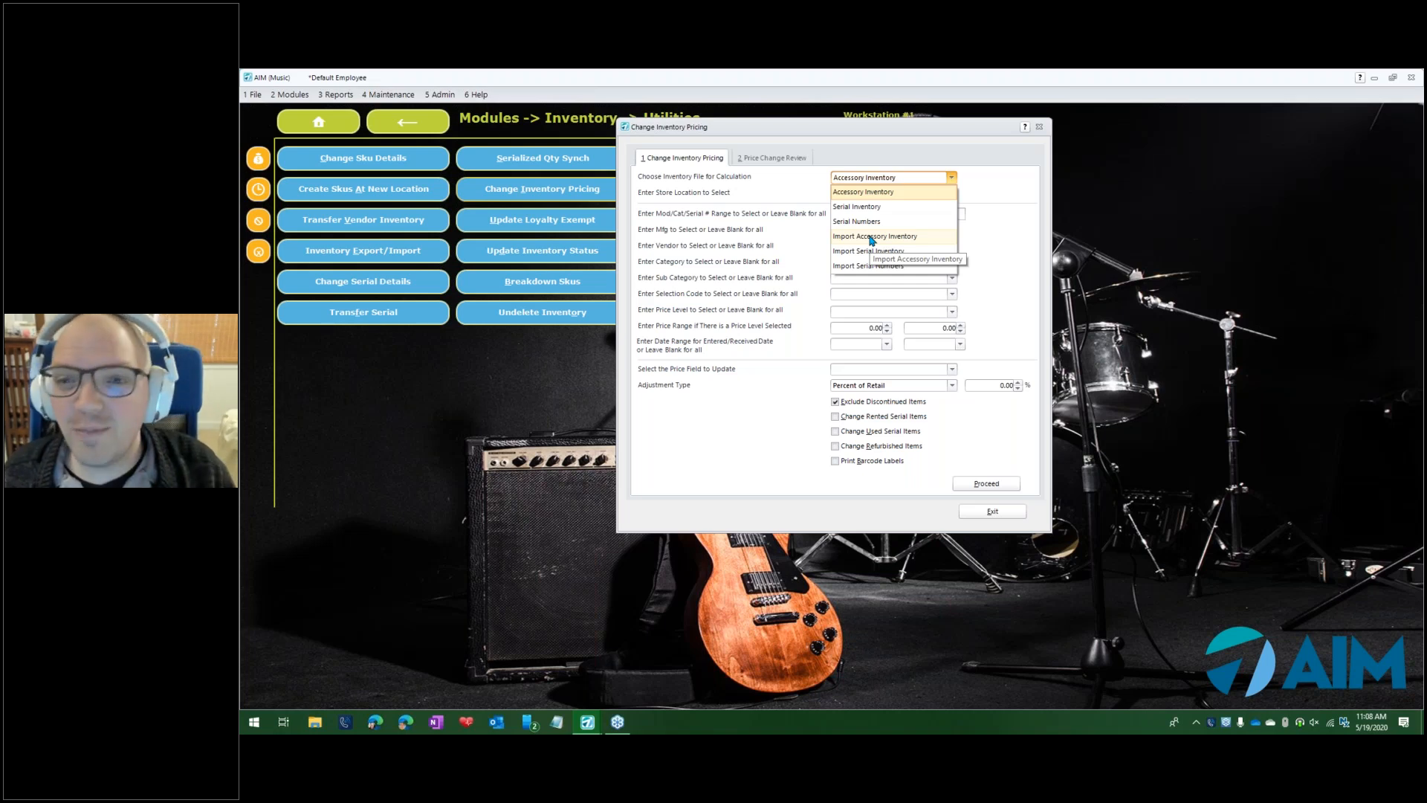
{"action": "left_click", "coordinate": [951, 177]}
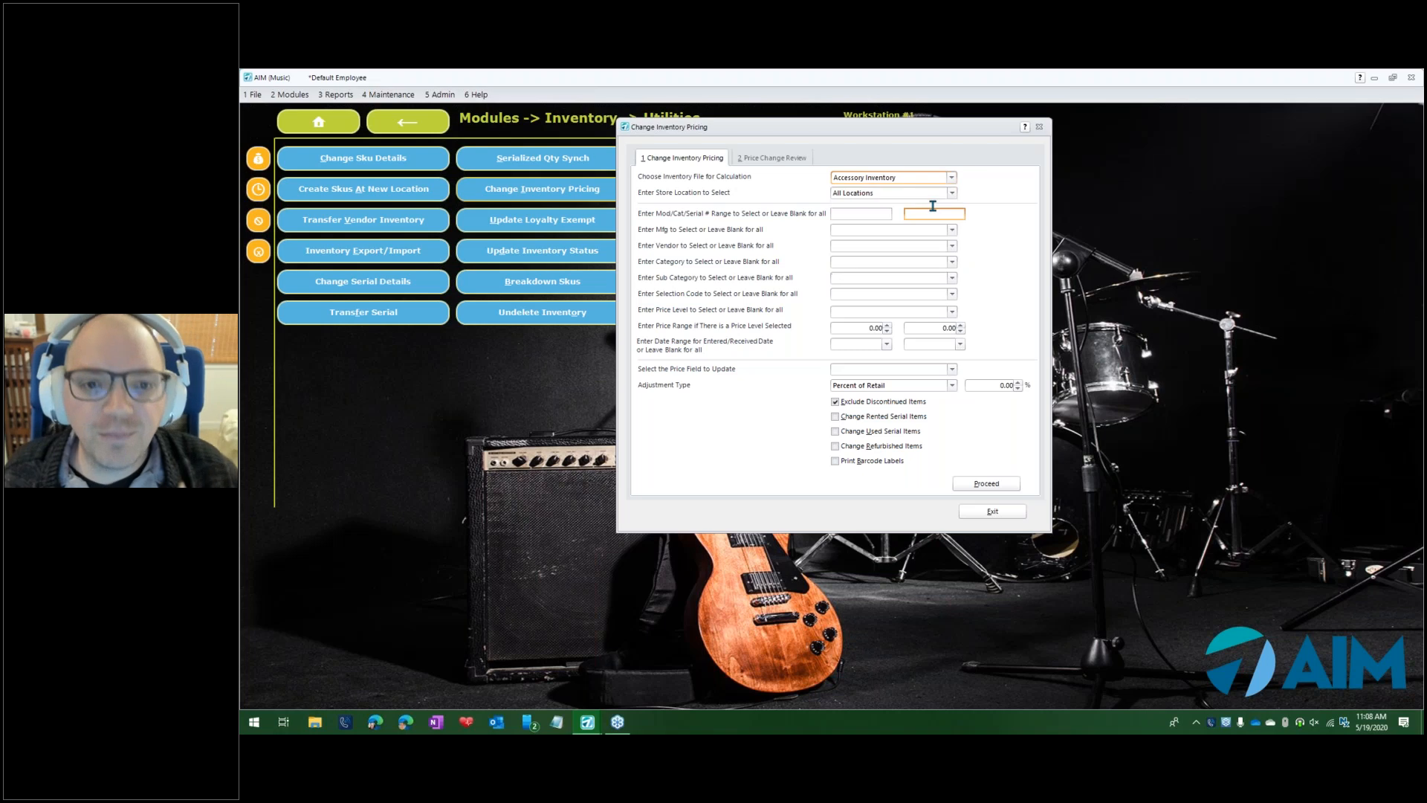
Examine the model number range, price level and price range filters for the inventory price change
{"action": "left_click", "coordinate": [862, 213]}
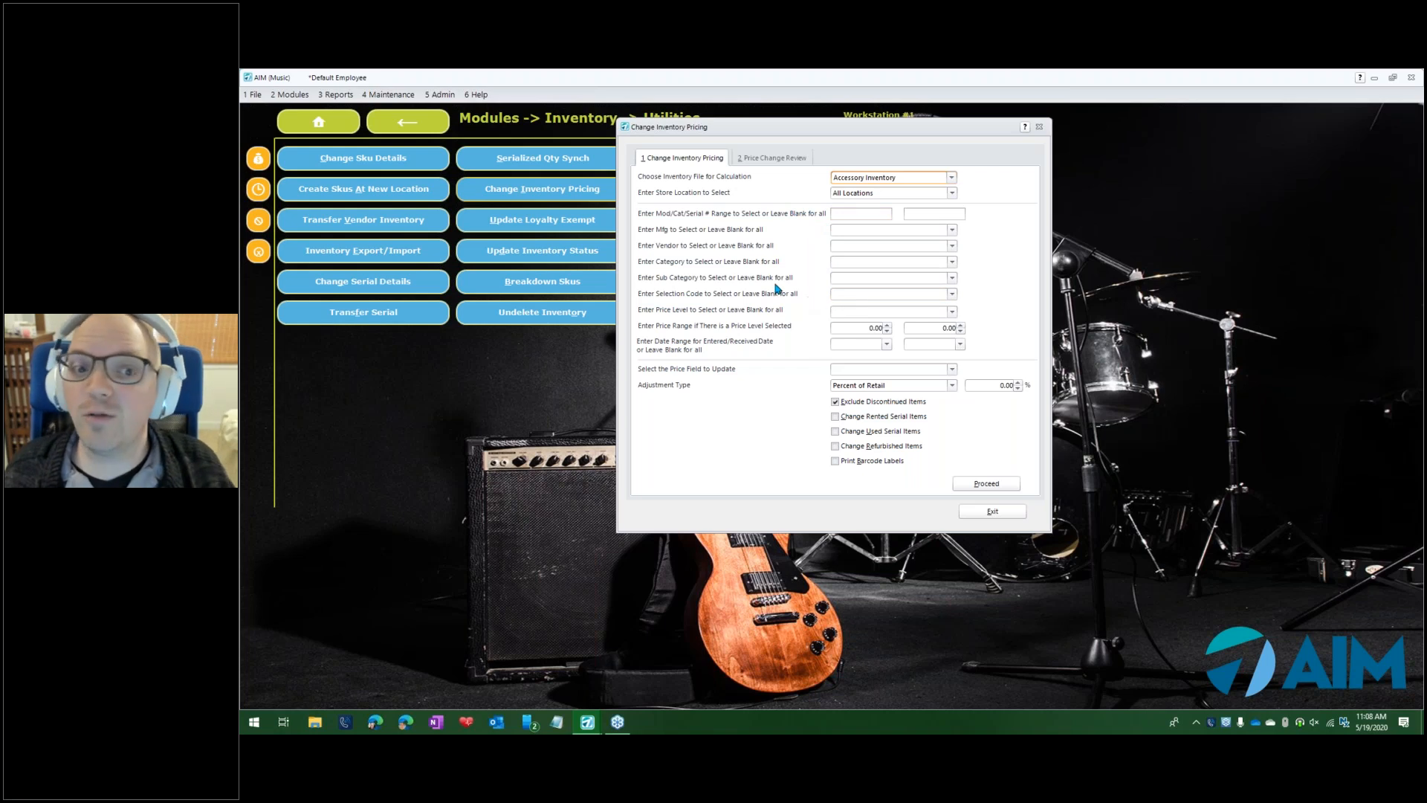
{"action": "left_click", "coordinate": [938, 215]}
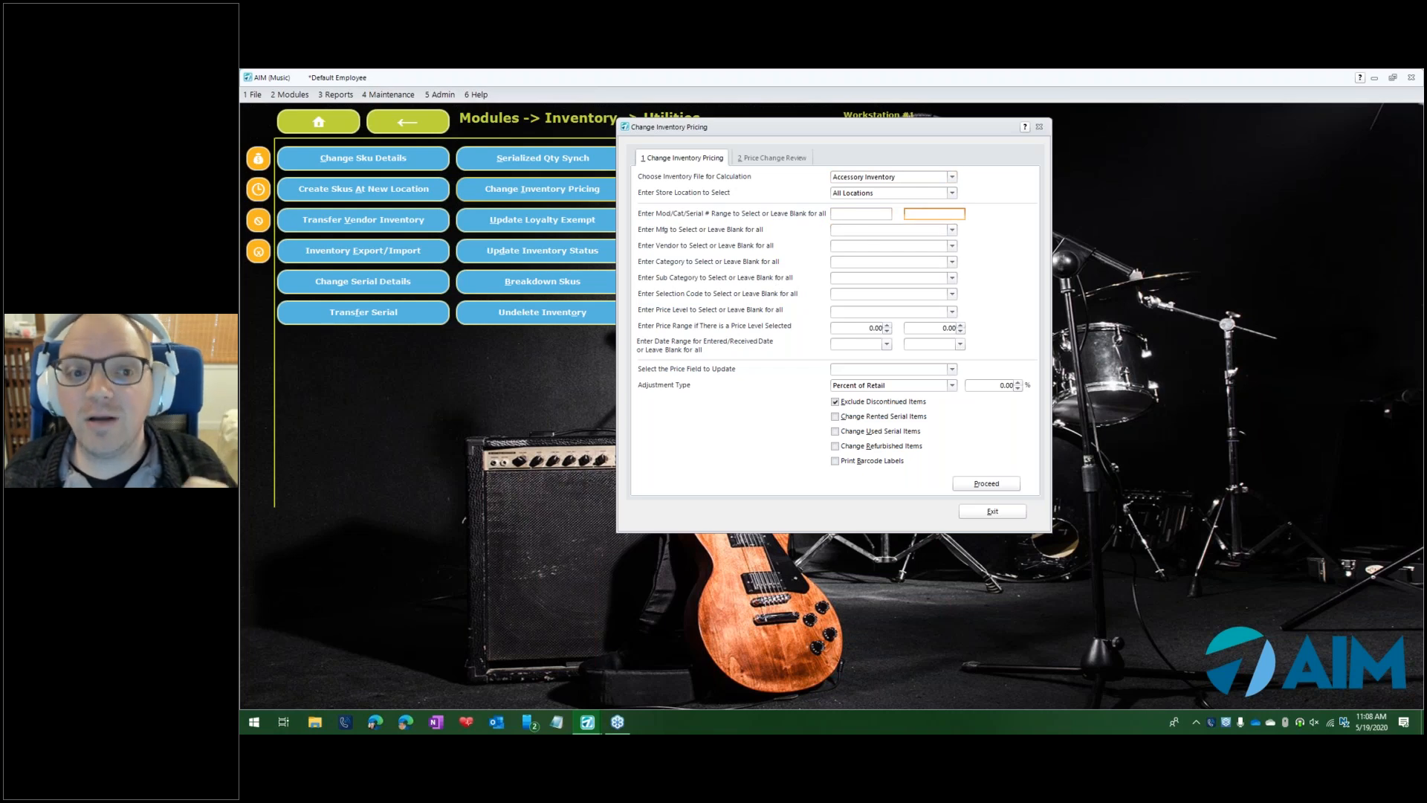
{"action": "left_click", "coordinate": [862, 313]}
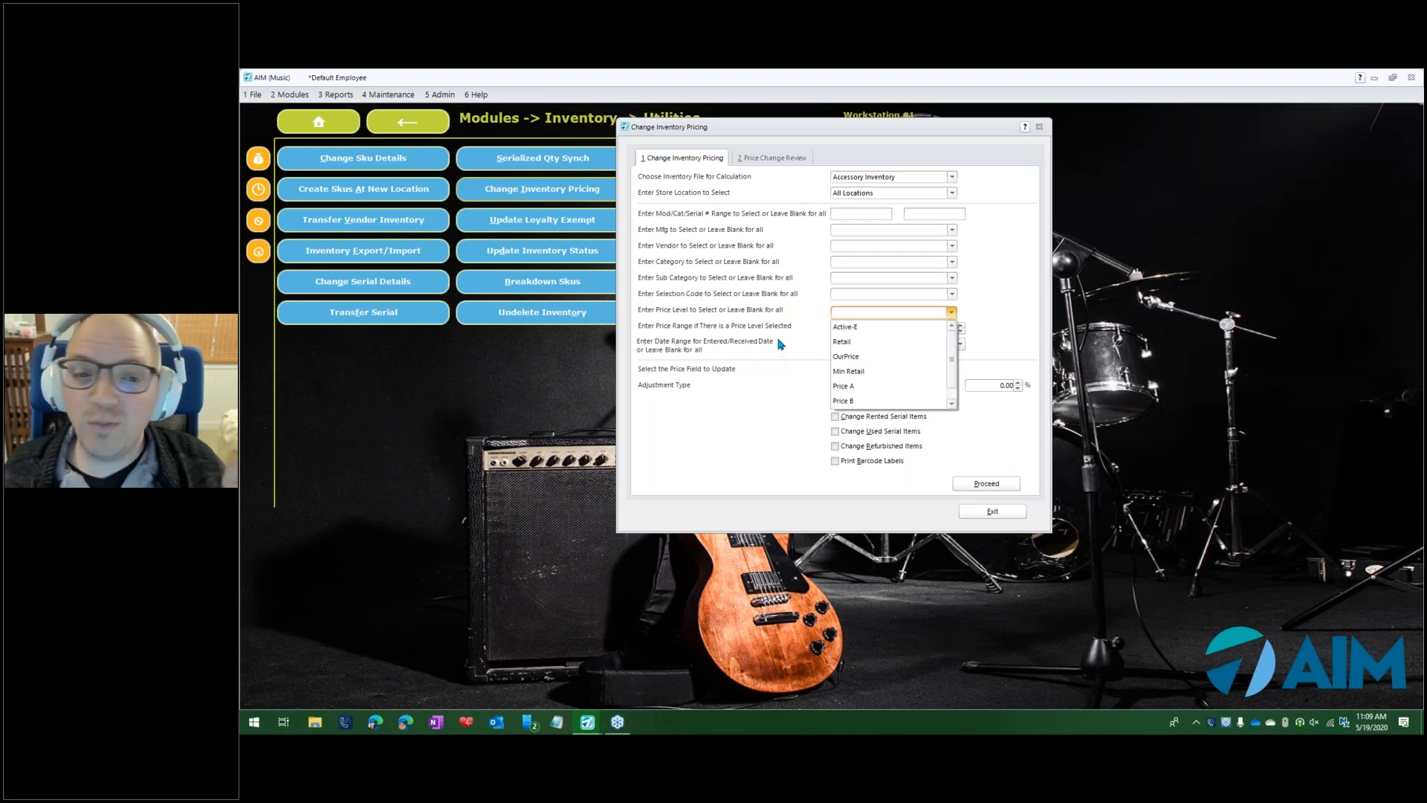
{"action": "left_click", "coordinate": [854, 333]}
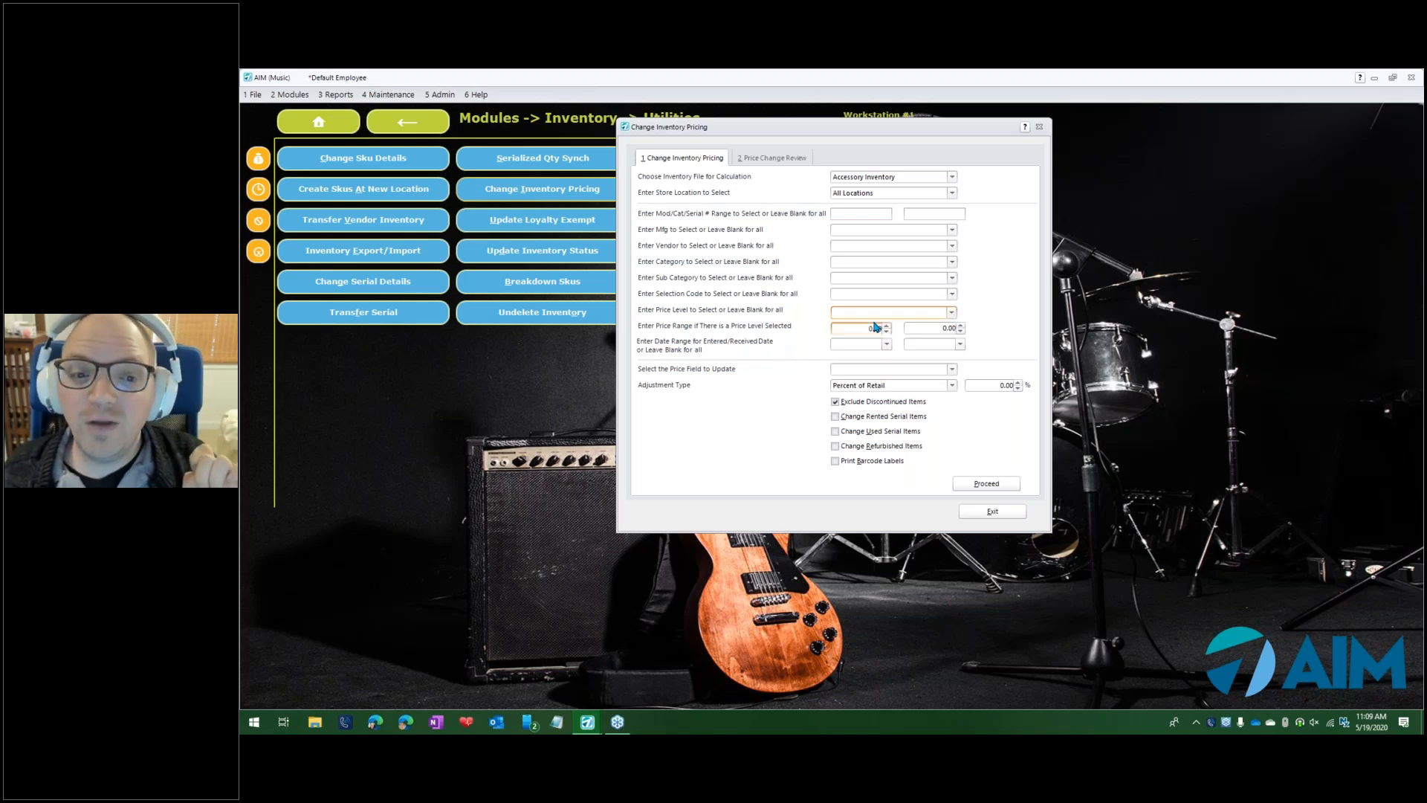
{"action": "left_click", "coordinate": [925, 329]}
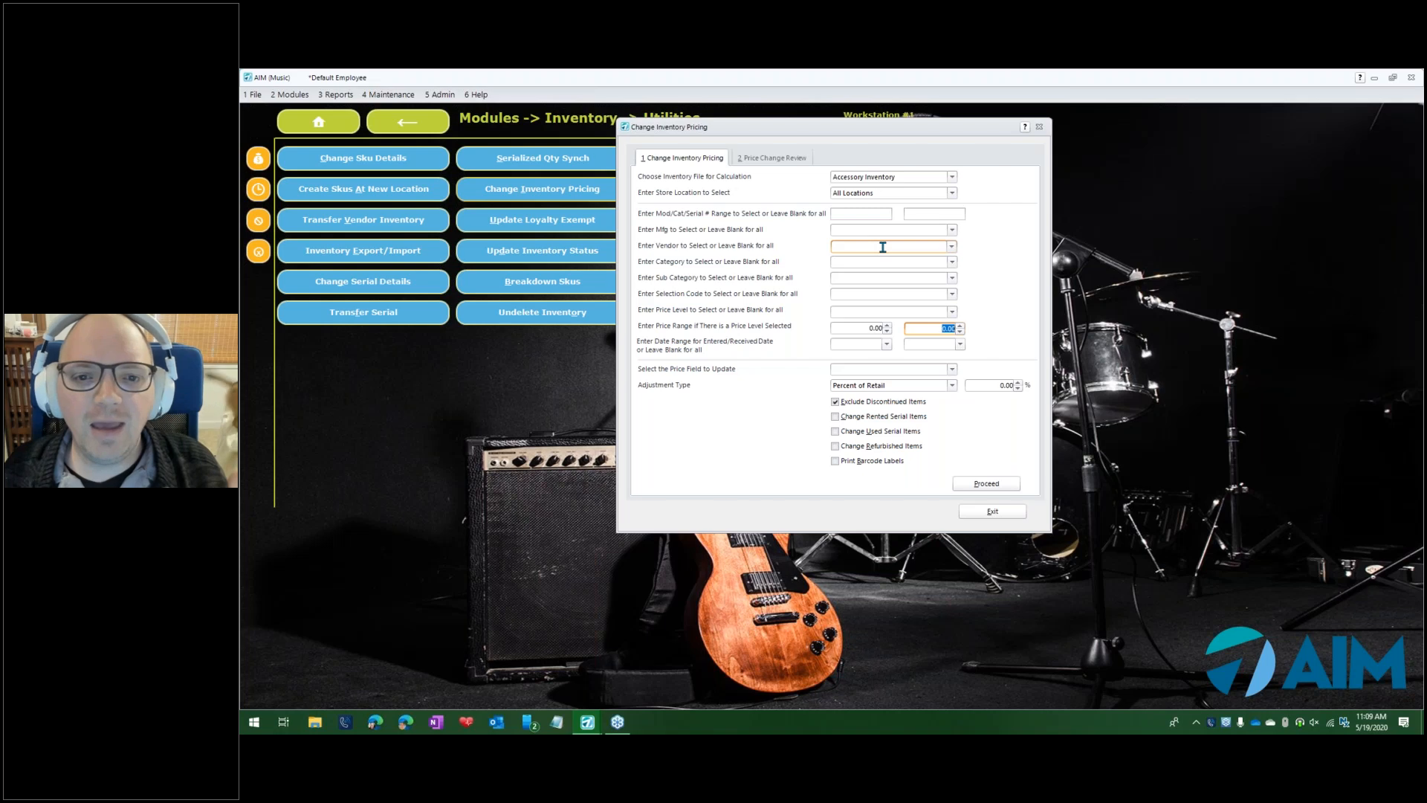
Limit the price change to vendor 100 Coast Wholesale and choose OurPrice as the price field to update
{"action": "left_click", "coordinate": [951, 247]}
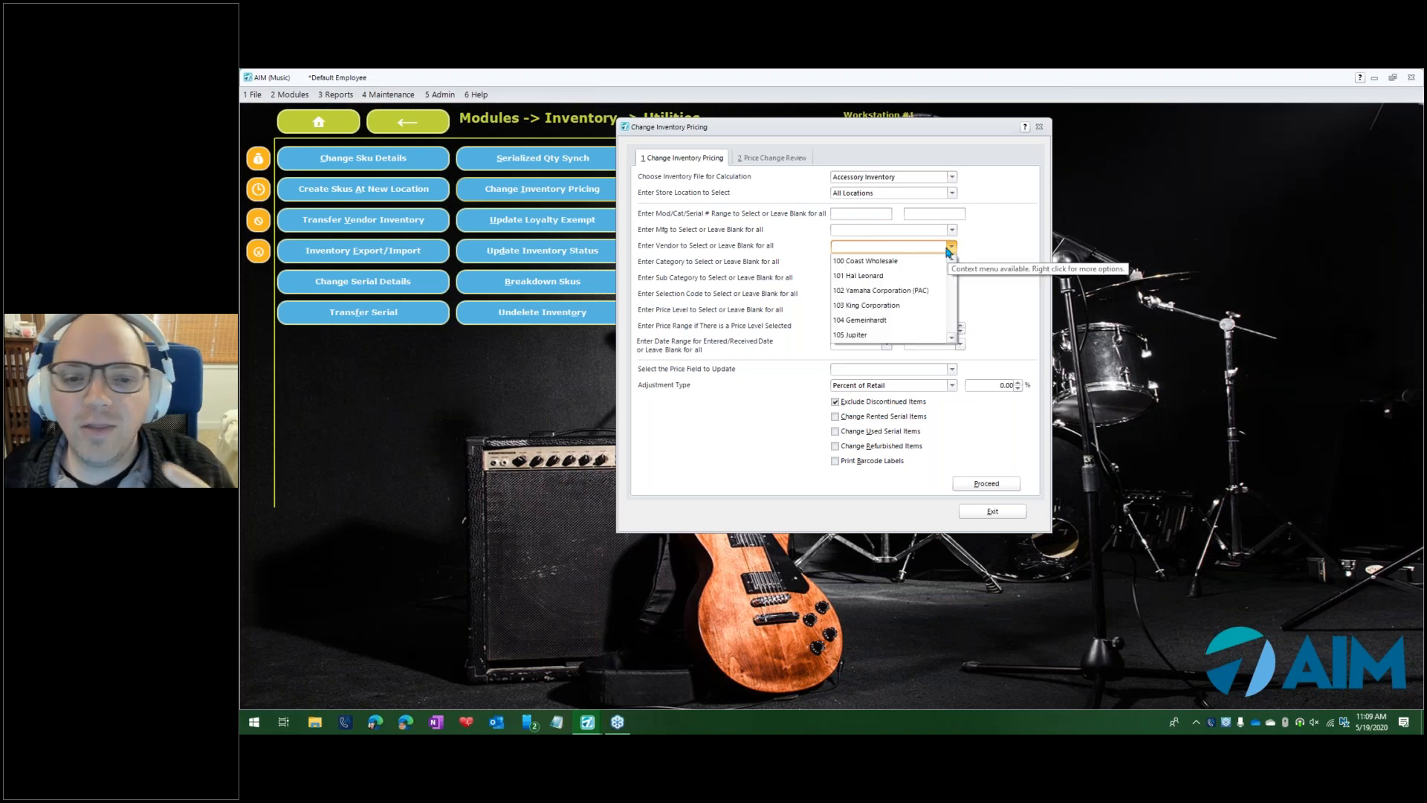
{"action": "left_click", "coordinate": [892, 261]}
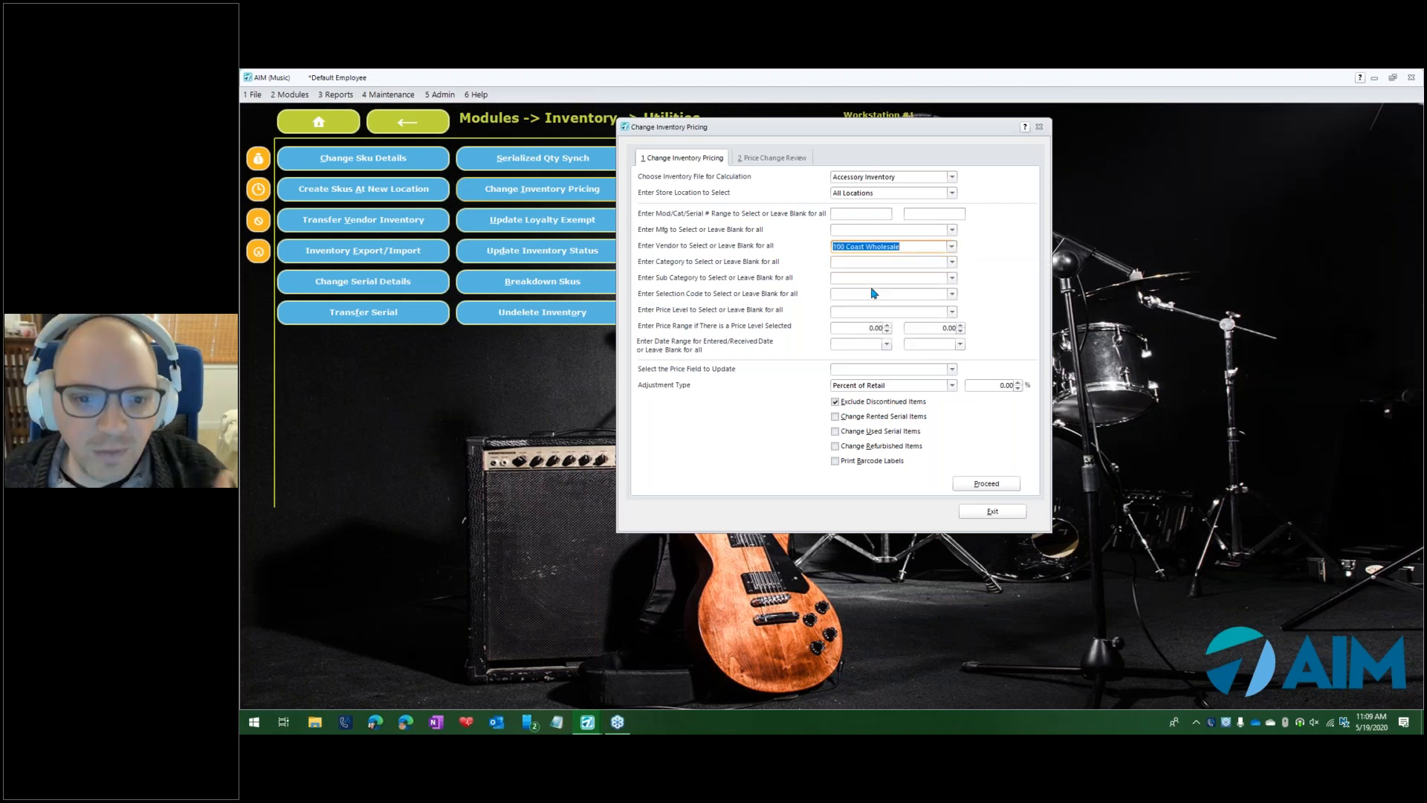
{"action": "left_click", "coordinate": [879, 370]}
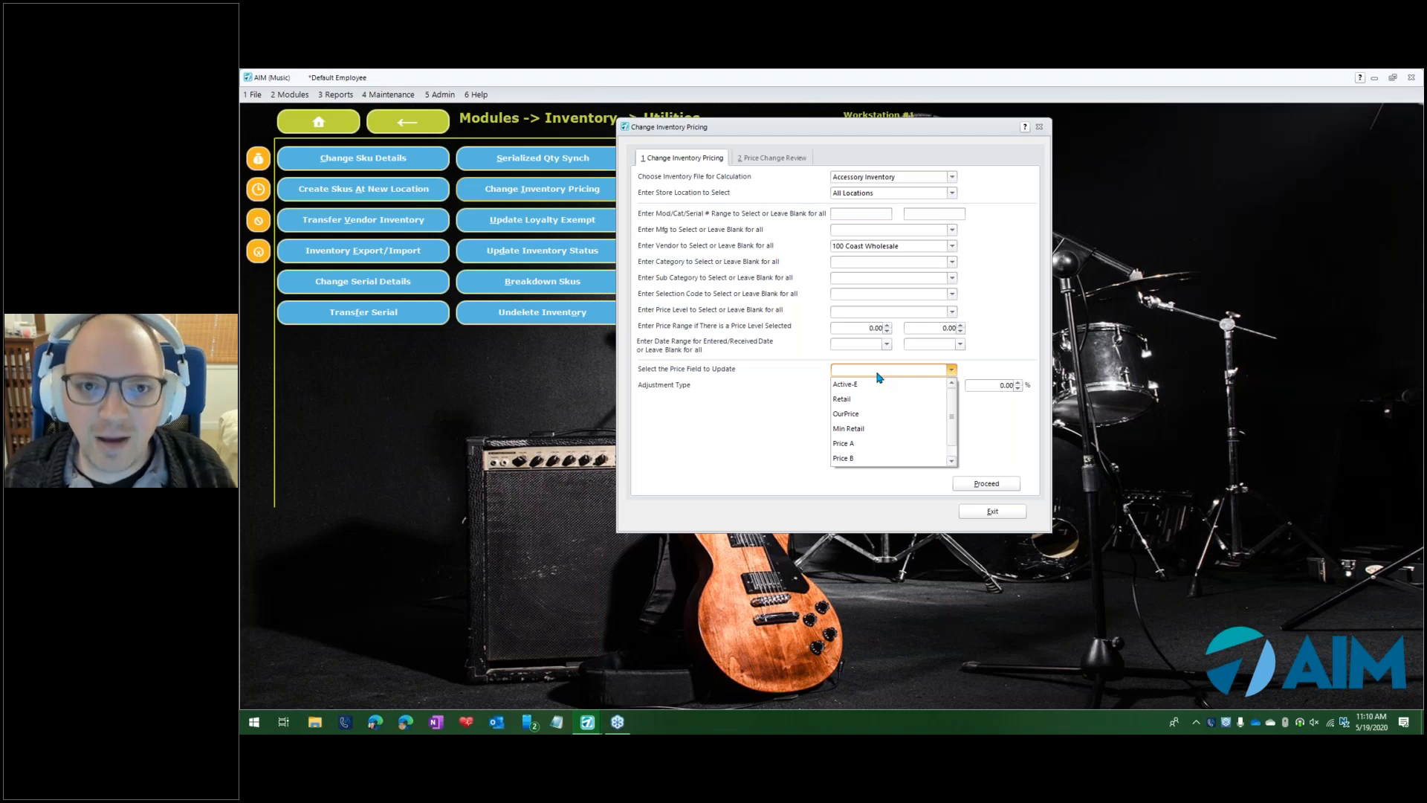
{"action": "left_click", "coordinate": [912, 371]}
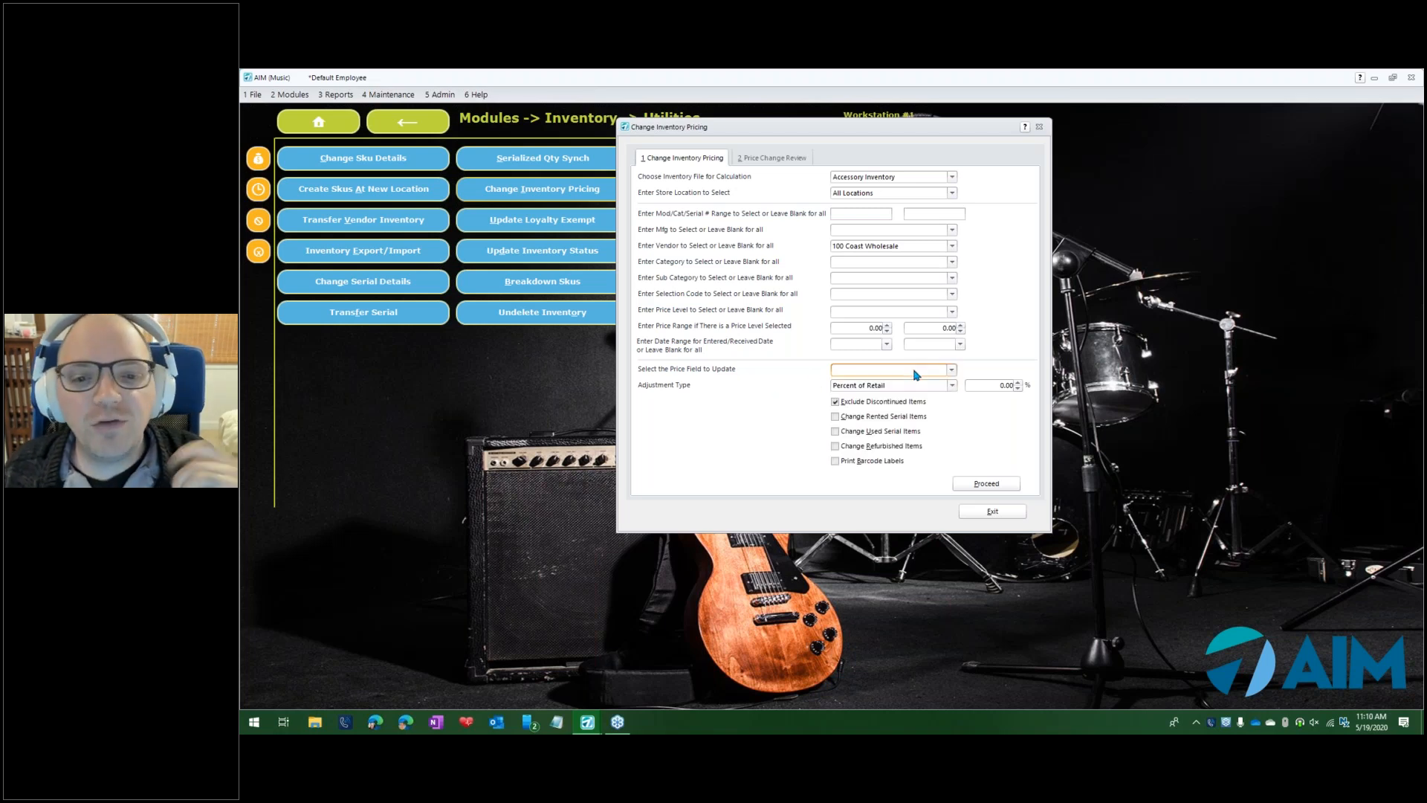
{"action": "left_click", "coordinate": [916, 371]}
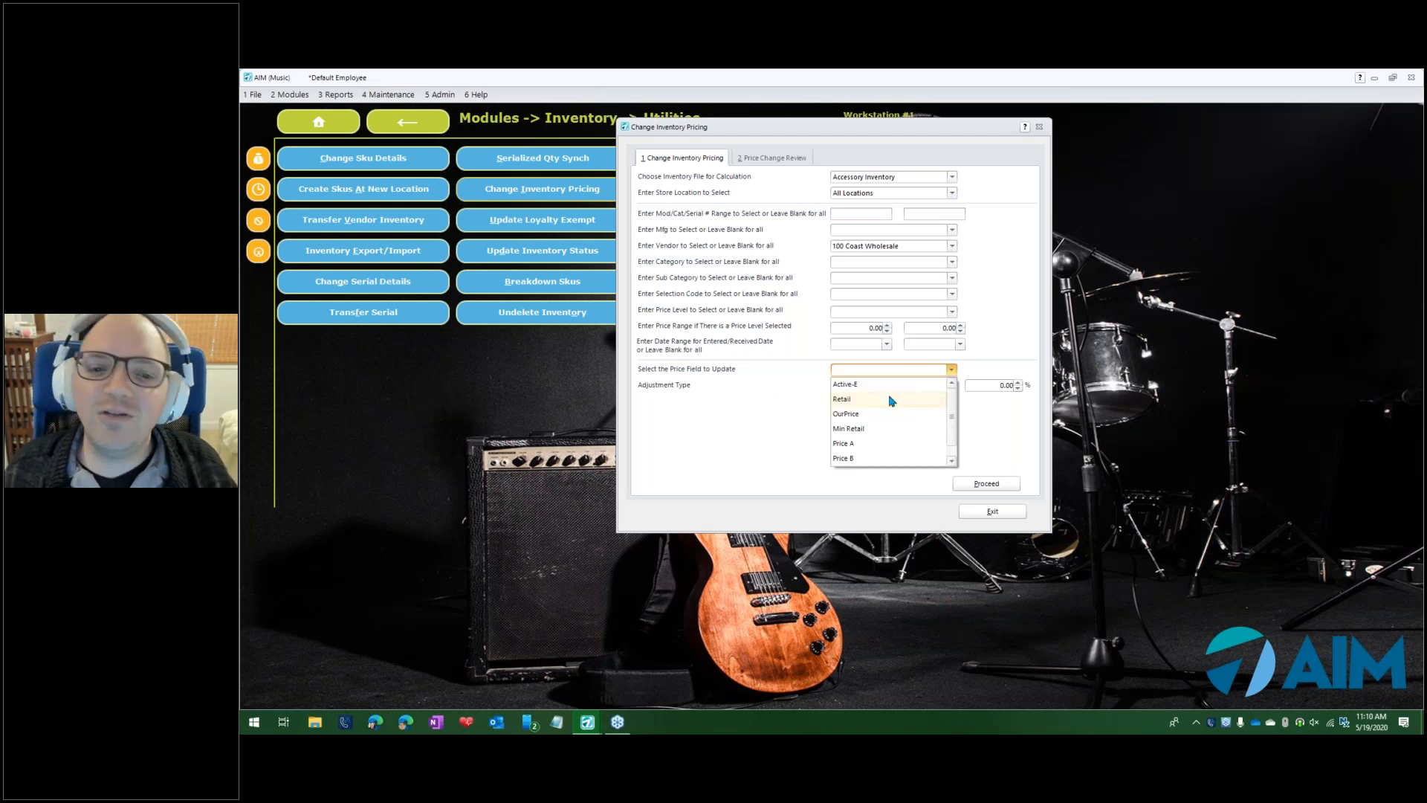
{"action": "left_click", "coordinate": [843, 414]}
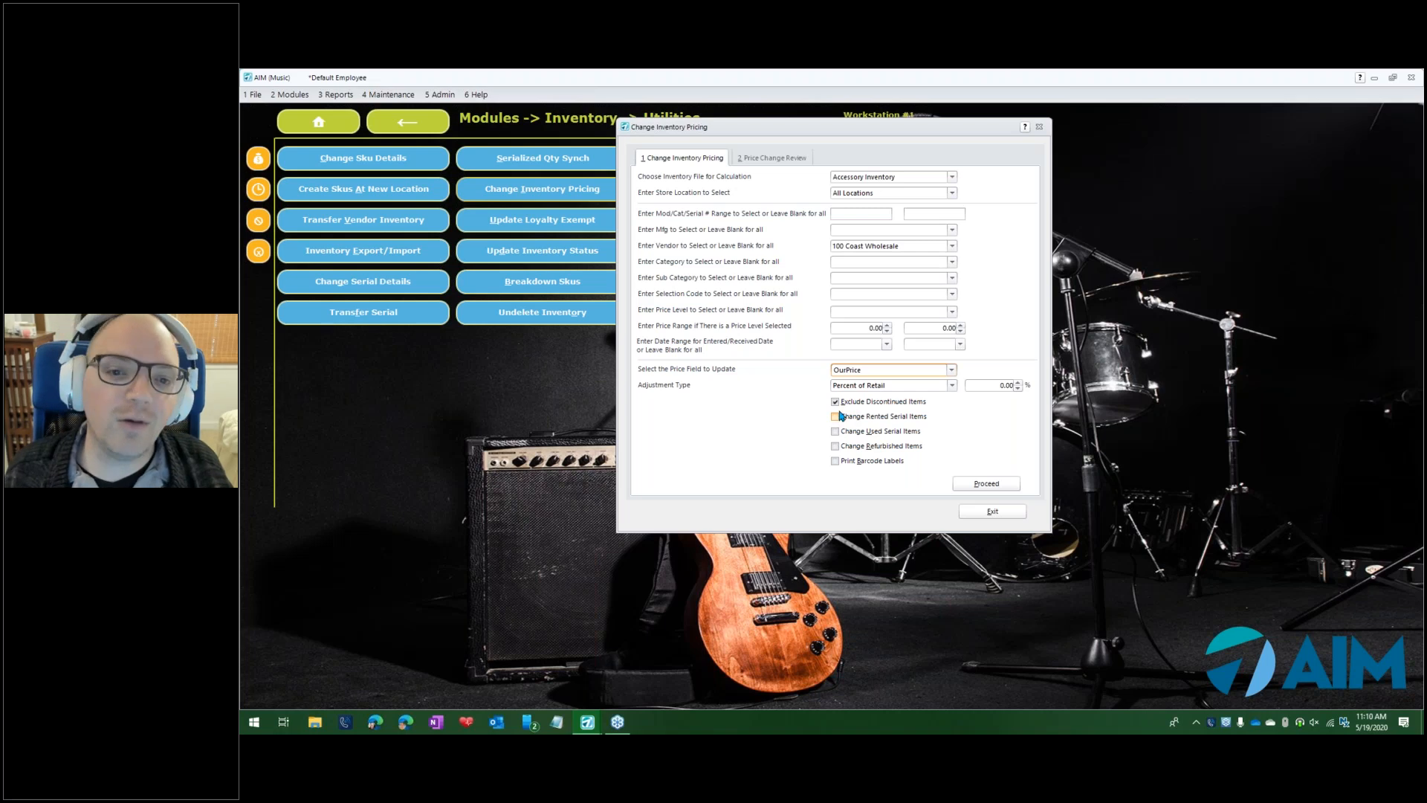
Set the adjustment type to Percent of OurPrice at 110%
{"action": "left_click", "coordinate": [952, 385]}
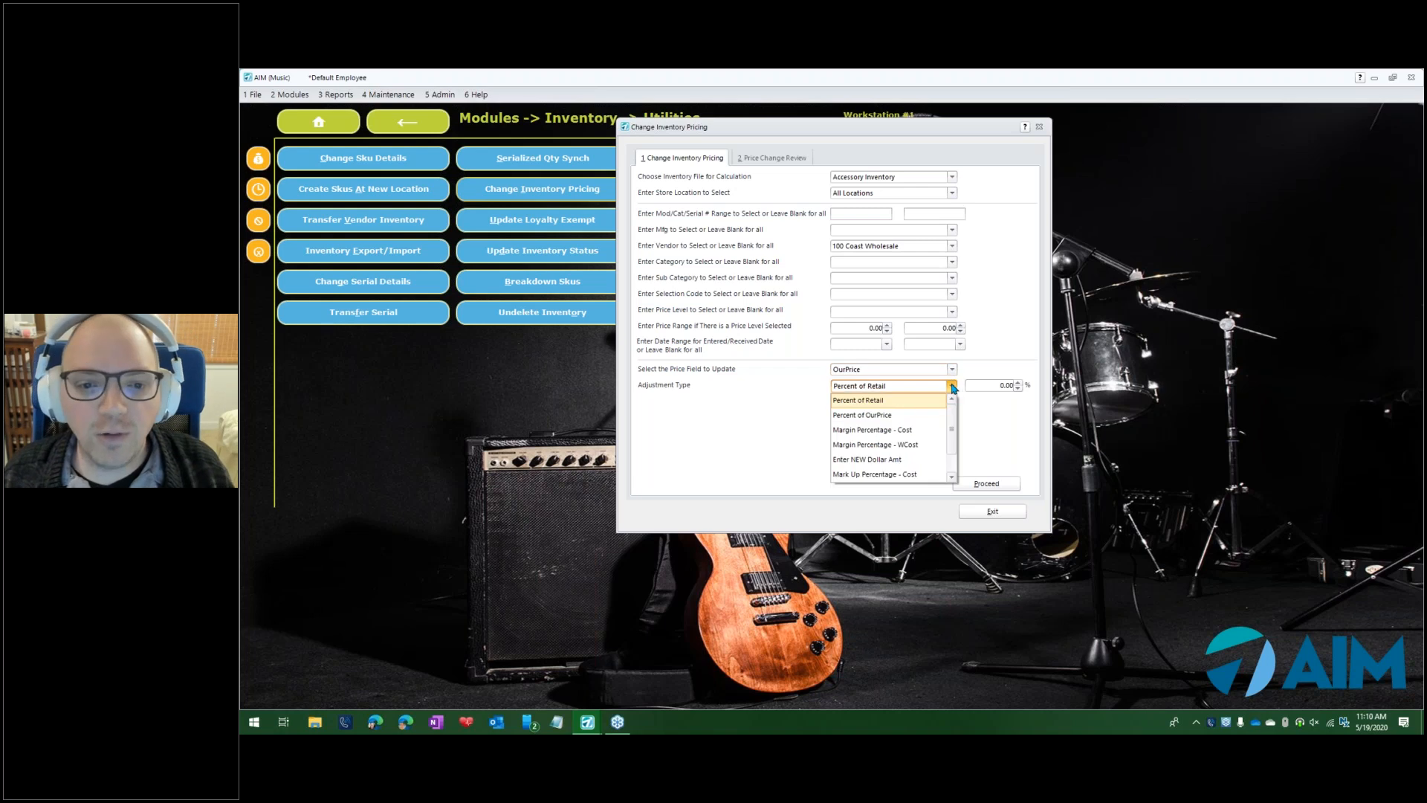
{"action": "left_click", "coordinate": [914, 417]}
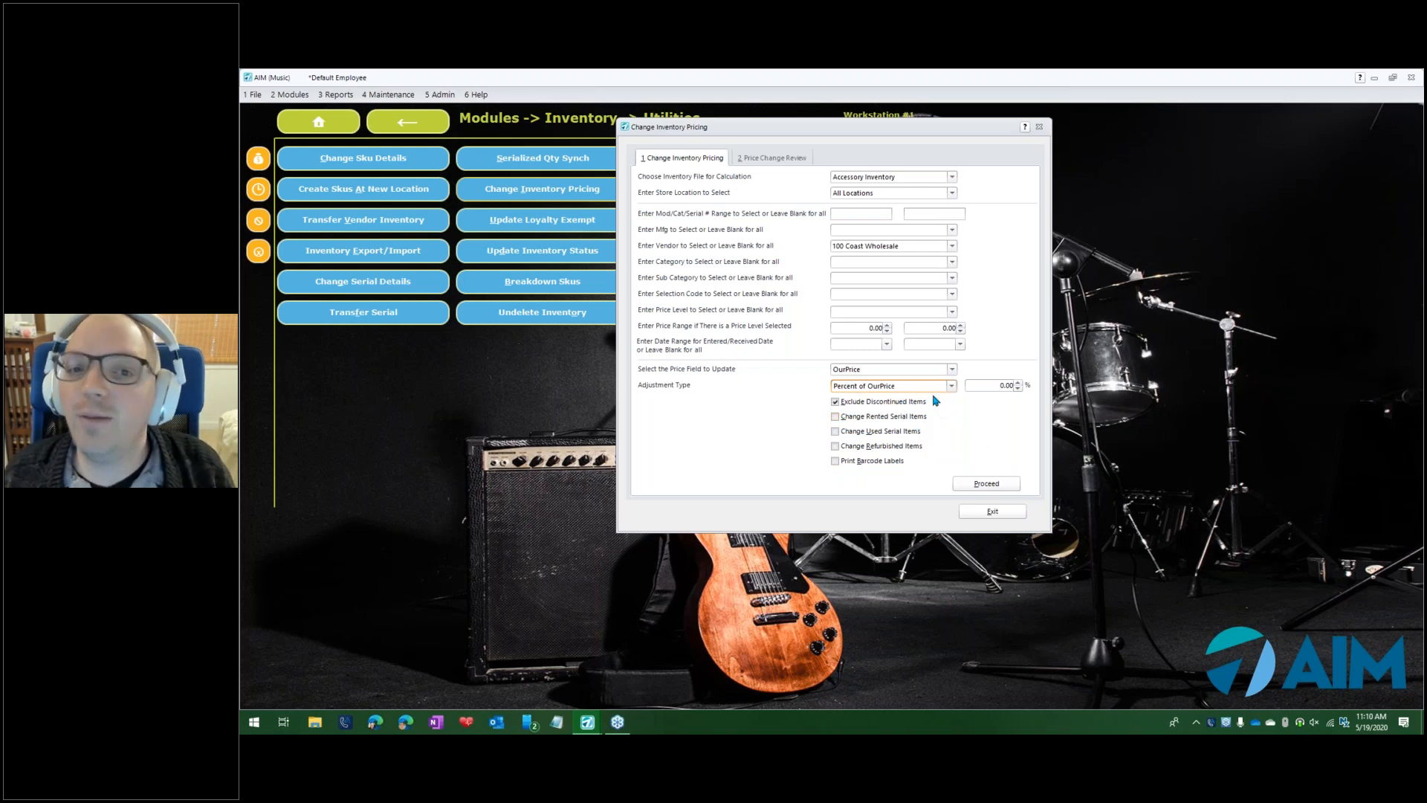
{"action": "left_click", "coordinate": [968, 387]}
{"action": "type", "text": "110"}
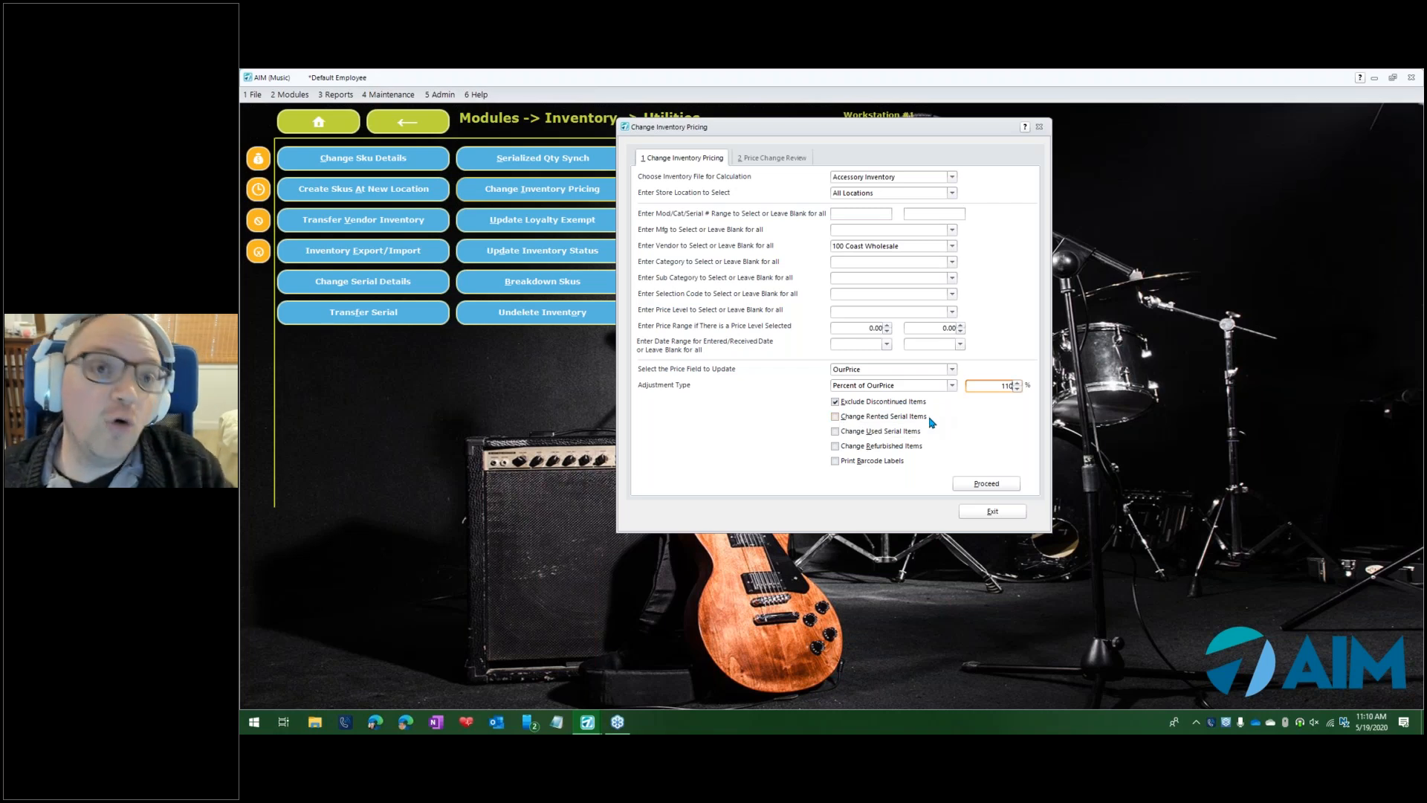
Check the serial and import choices offered as the inventory file for the calculation
{"action": "left_click", "coordinate": [893, 179]}
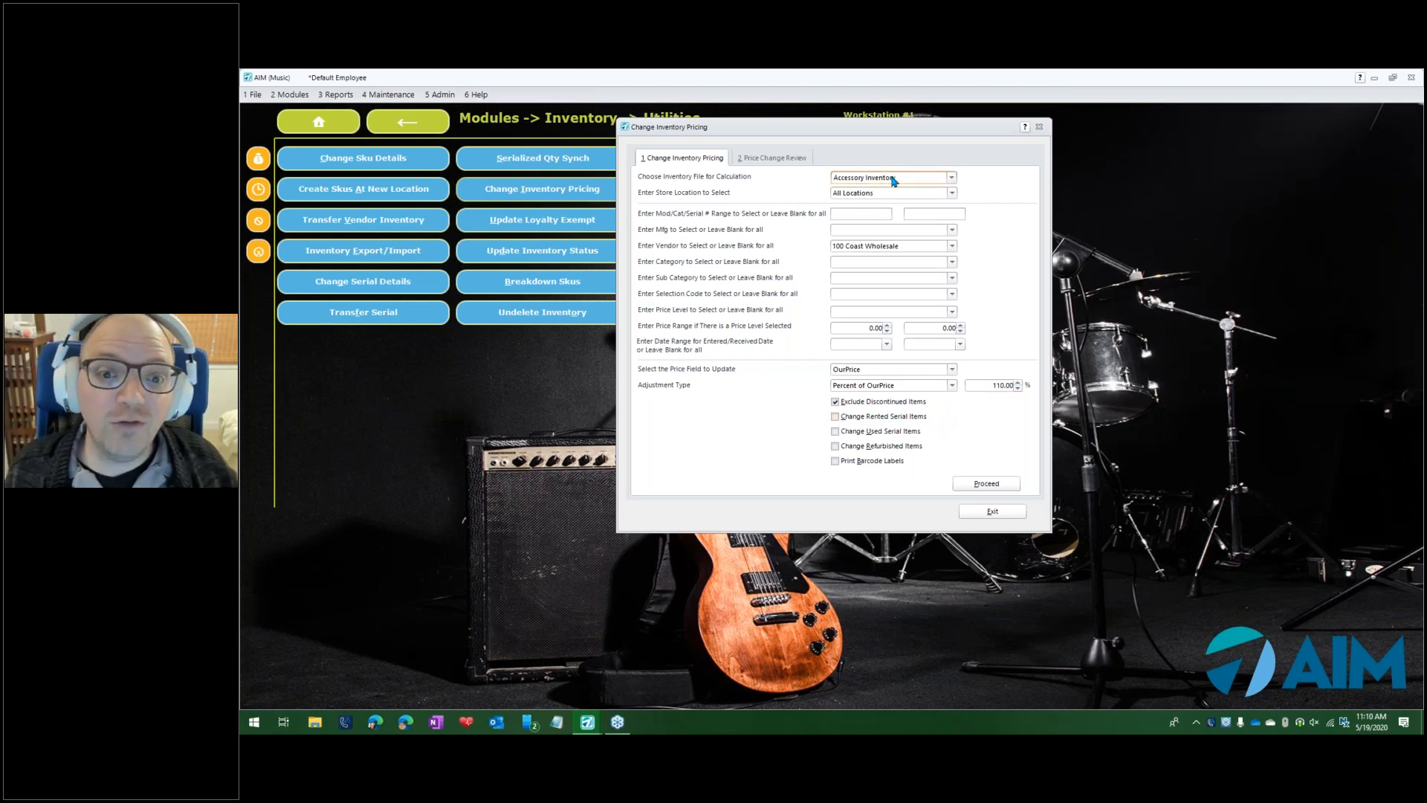
{"action": "left_click", "coordinate": [892, 180]}
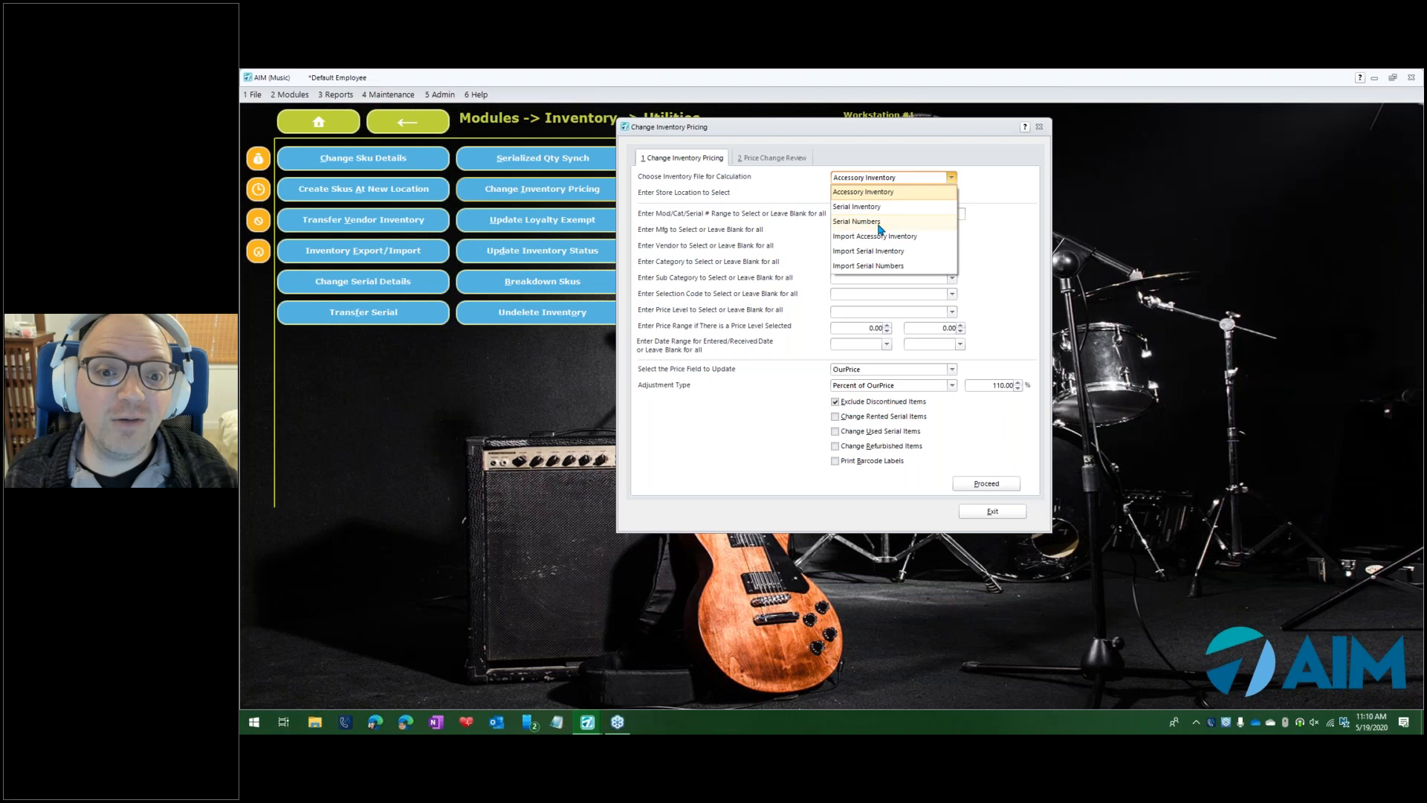
{"action": "left_click", "coordinate": [778, 448]}
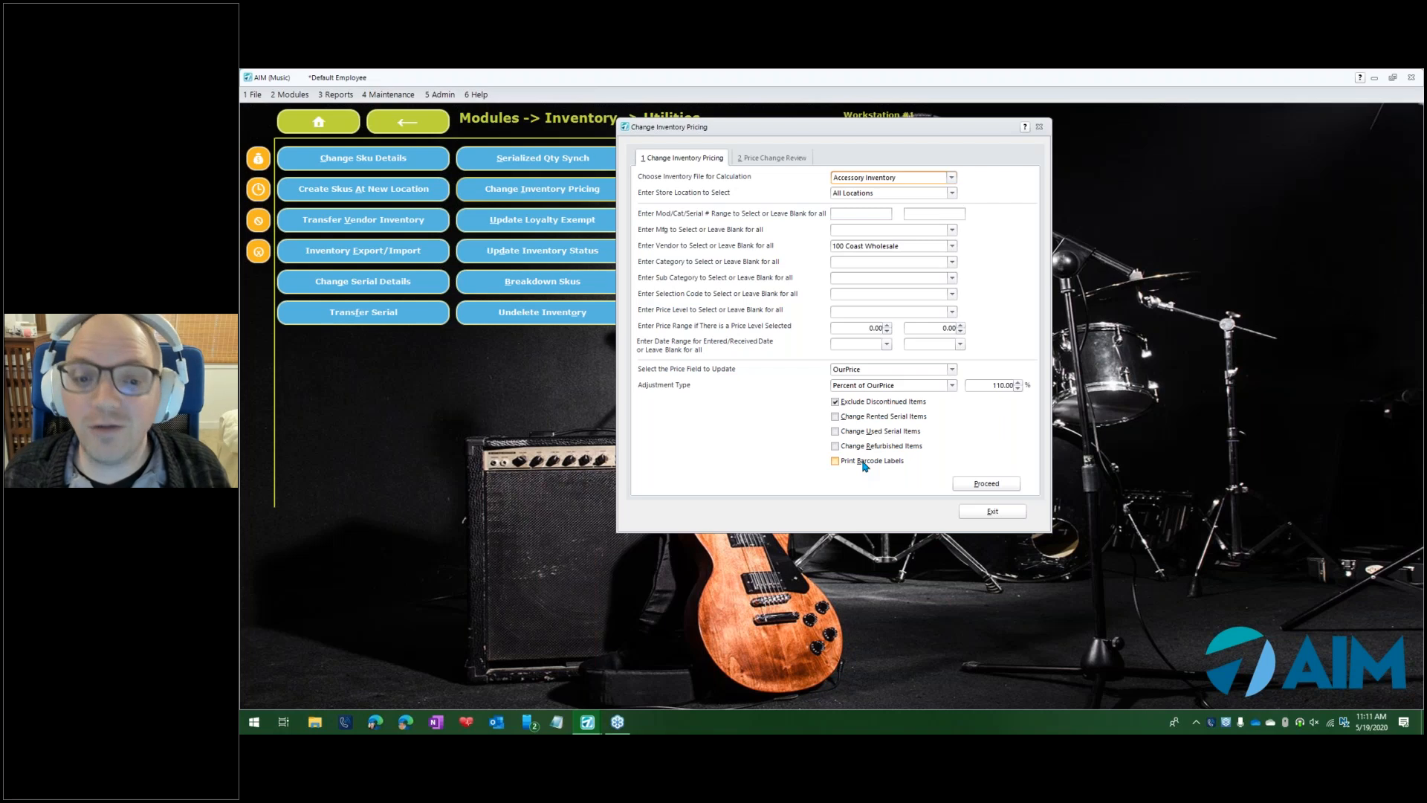
Try overriding the New OurPrice of the KB400N Music Stand at location D with 16.25 in the price change review
{"action": "left_click", "coordinate": [987, 485]}
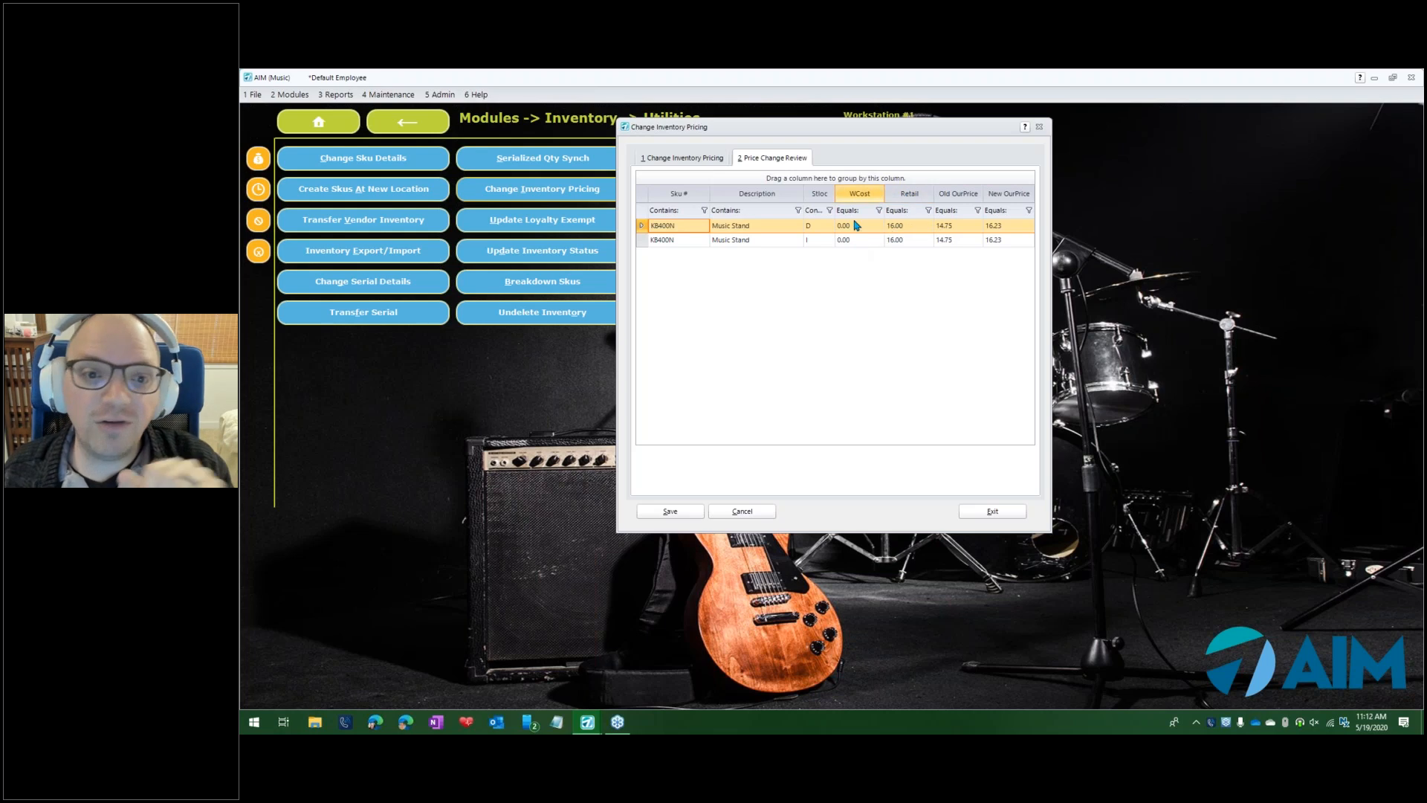
{"action": "left_click", "coordinate": [1012, 229]}
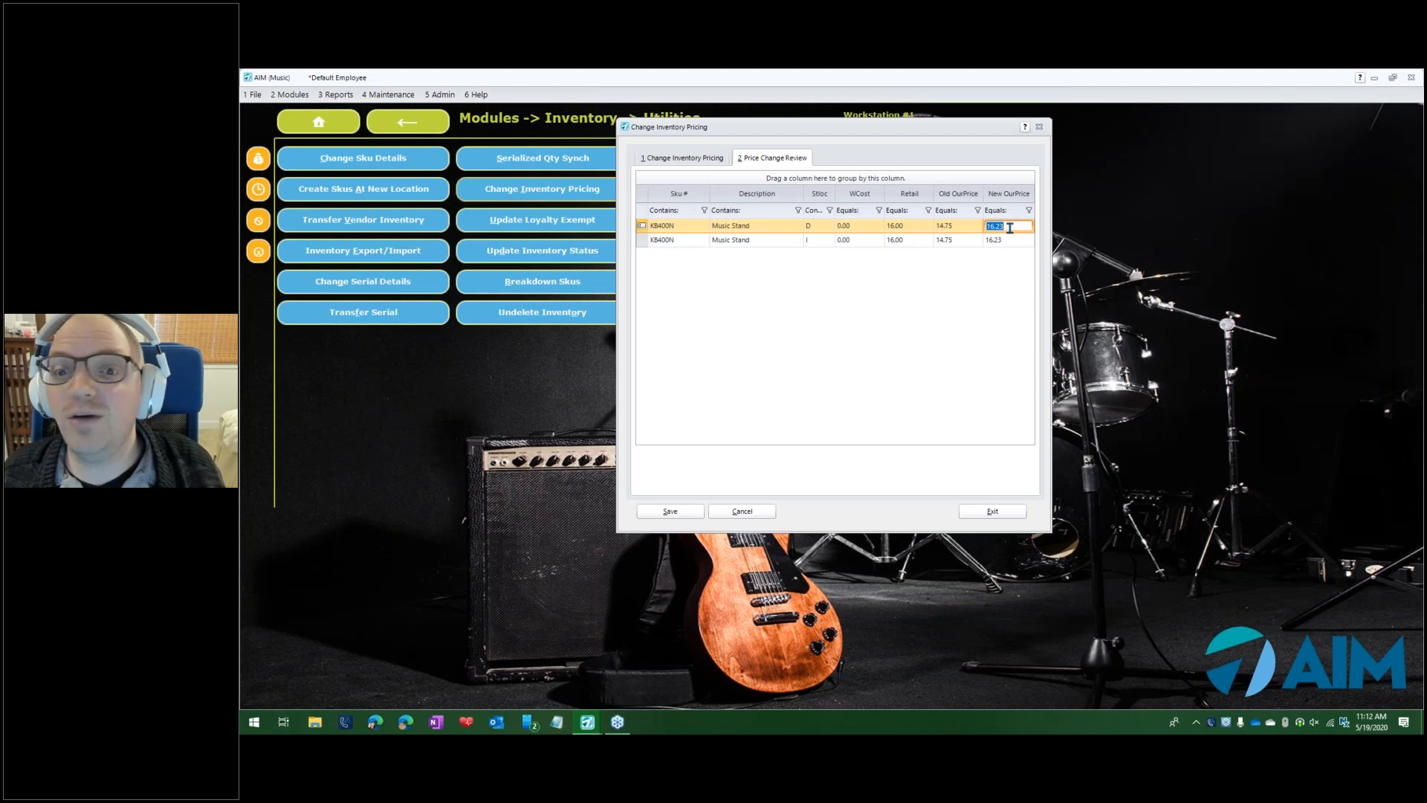
{"action": "left_click", "coordinate": [901, 228]}
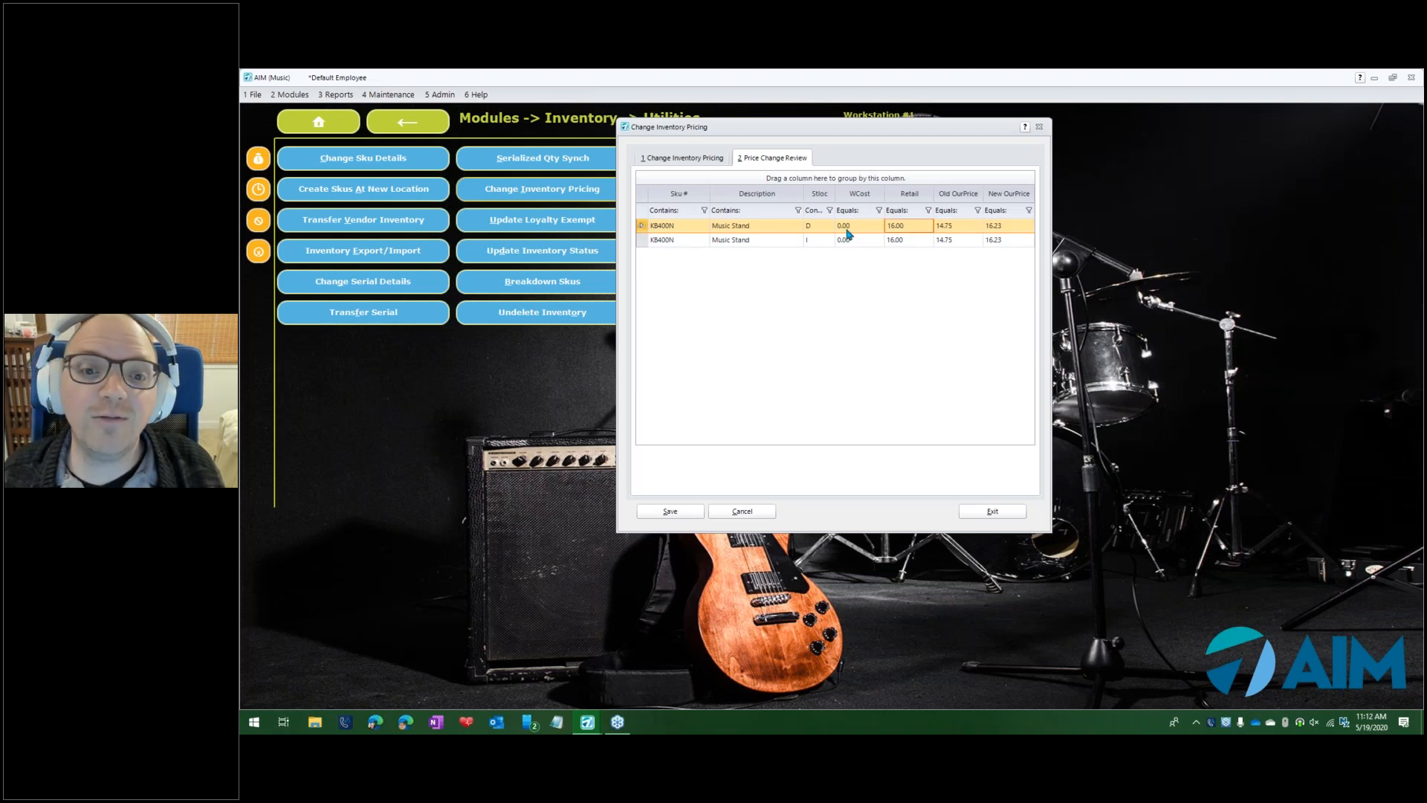
{"action": "left_click", "coordinate": [1017, 225]}
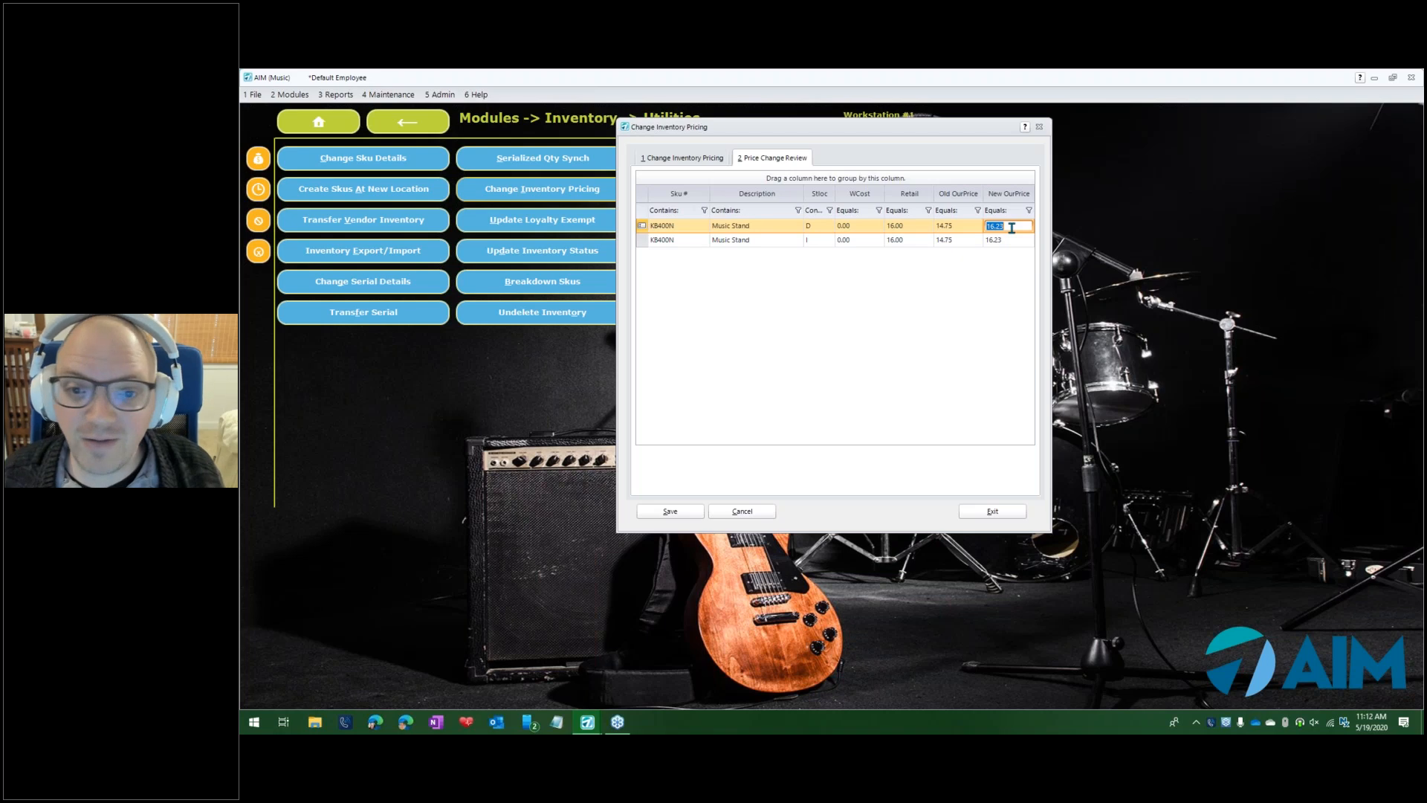
{"action": "type", "text": "16.25"}
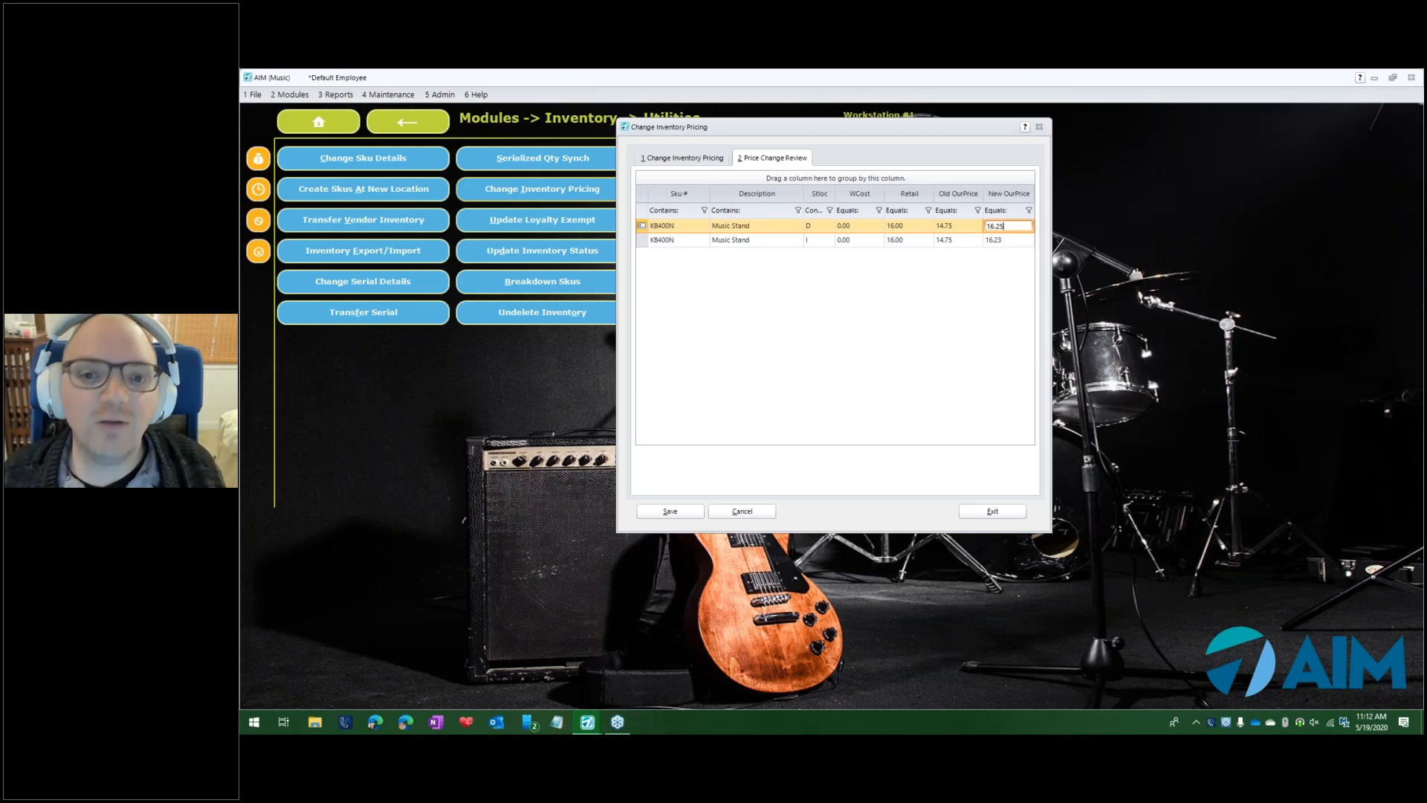
{"action": "key", "text": "Down"}
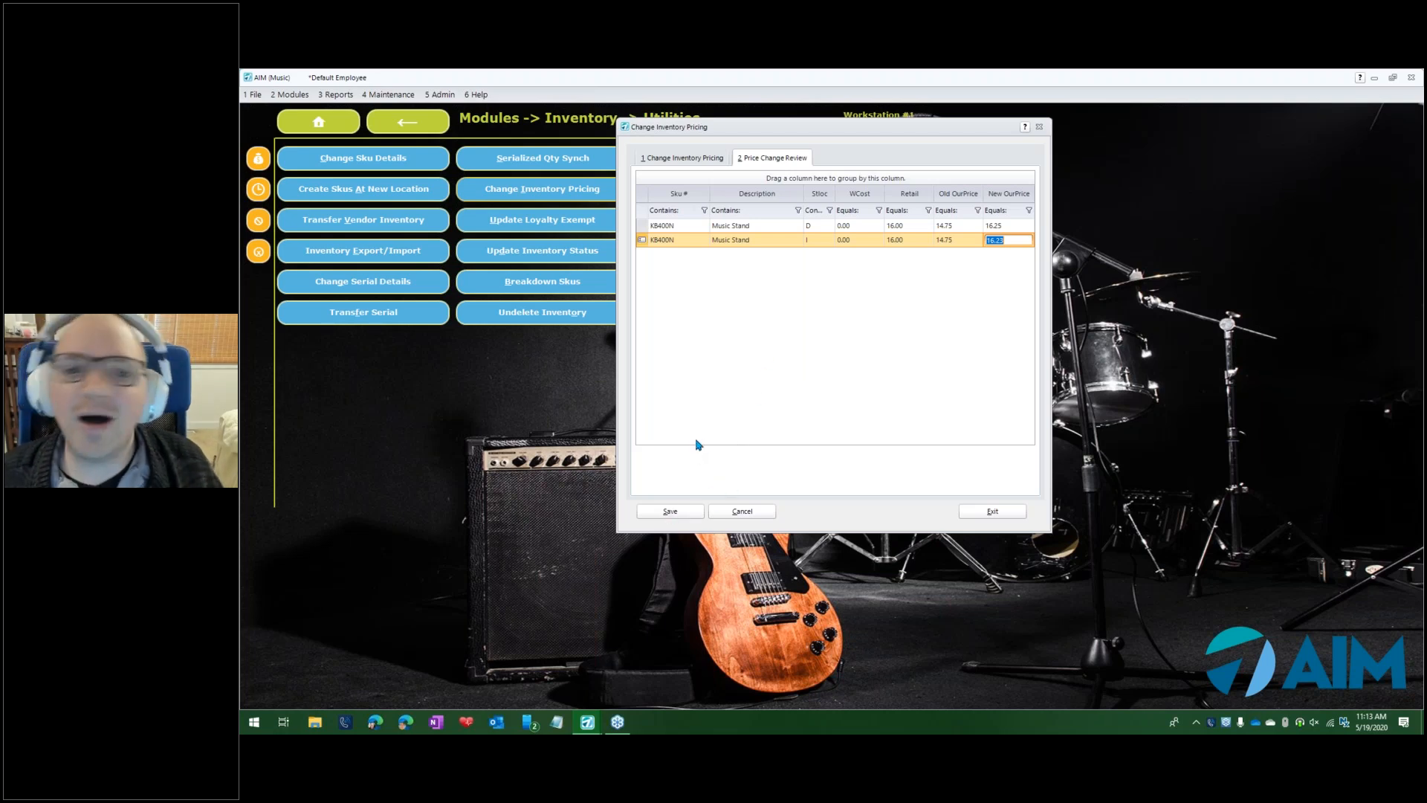
{"action": "left_click", "coordinate": [743, 510]}
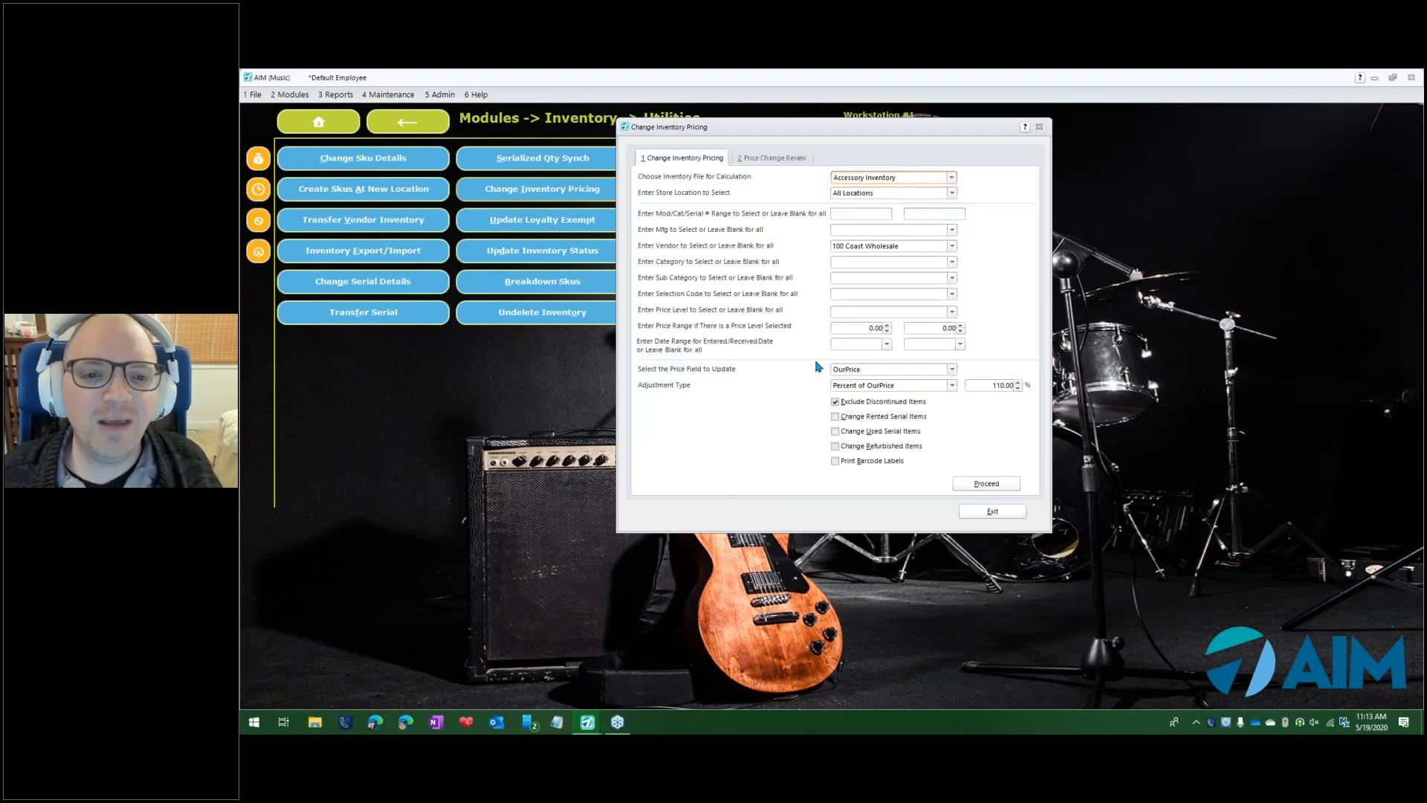
Change the vendor filter to 101 Hal Leonard and generate the price change review
{"action": "left_click", "coordinate": [951, 246]}
{"action": "scroll", "coordinate": [953, 330], "scroll_direction": "down", "scroll_amount": 4}
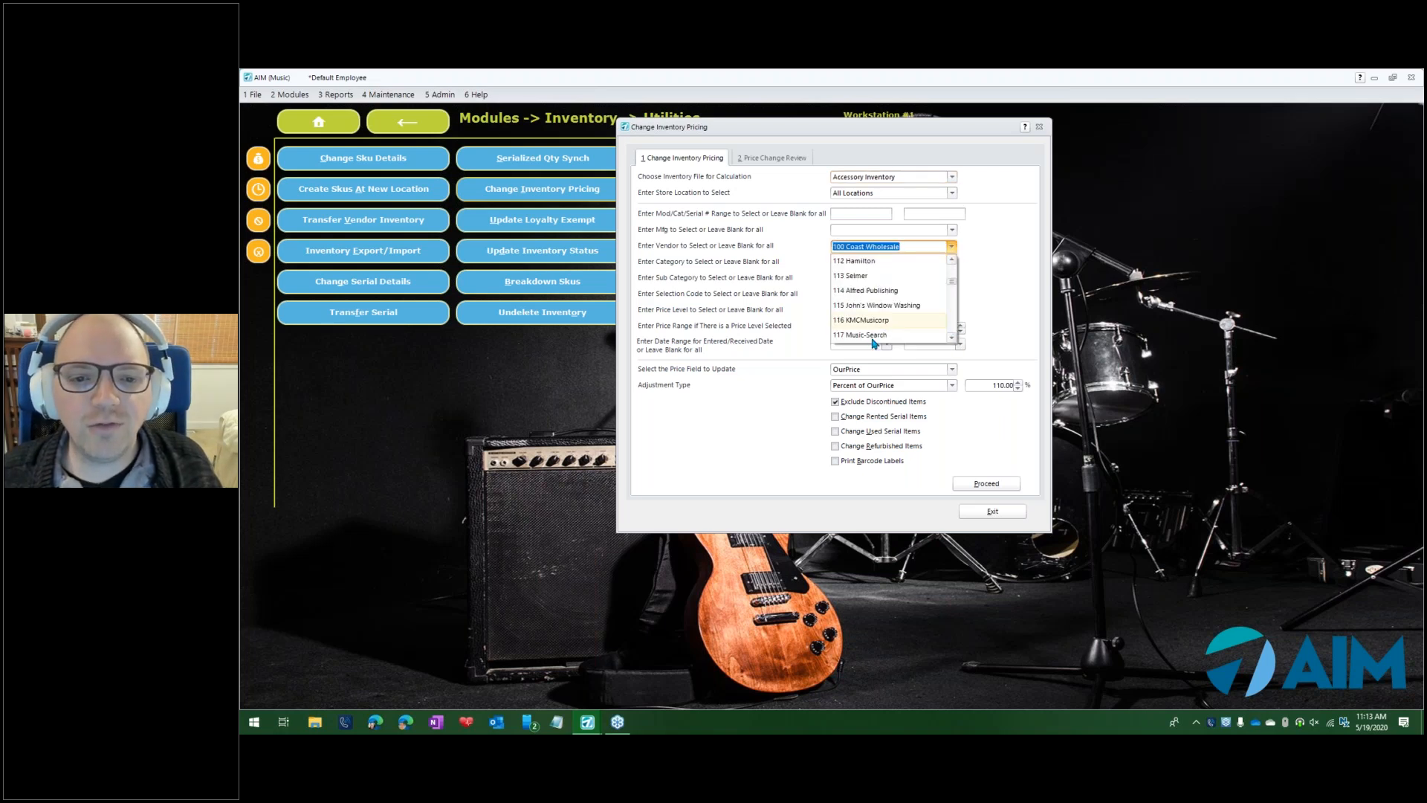
{"action": "left_click", "coordinate": [951, 261]}
{"action": "left_click", "coordinate": [951, 261]}
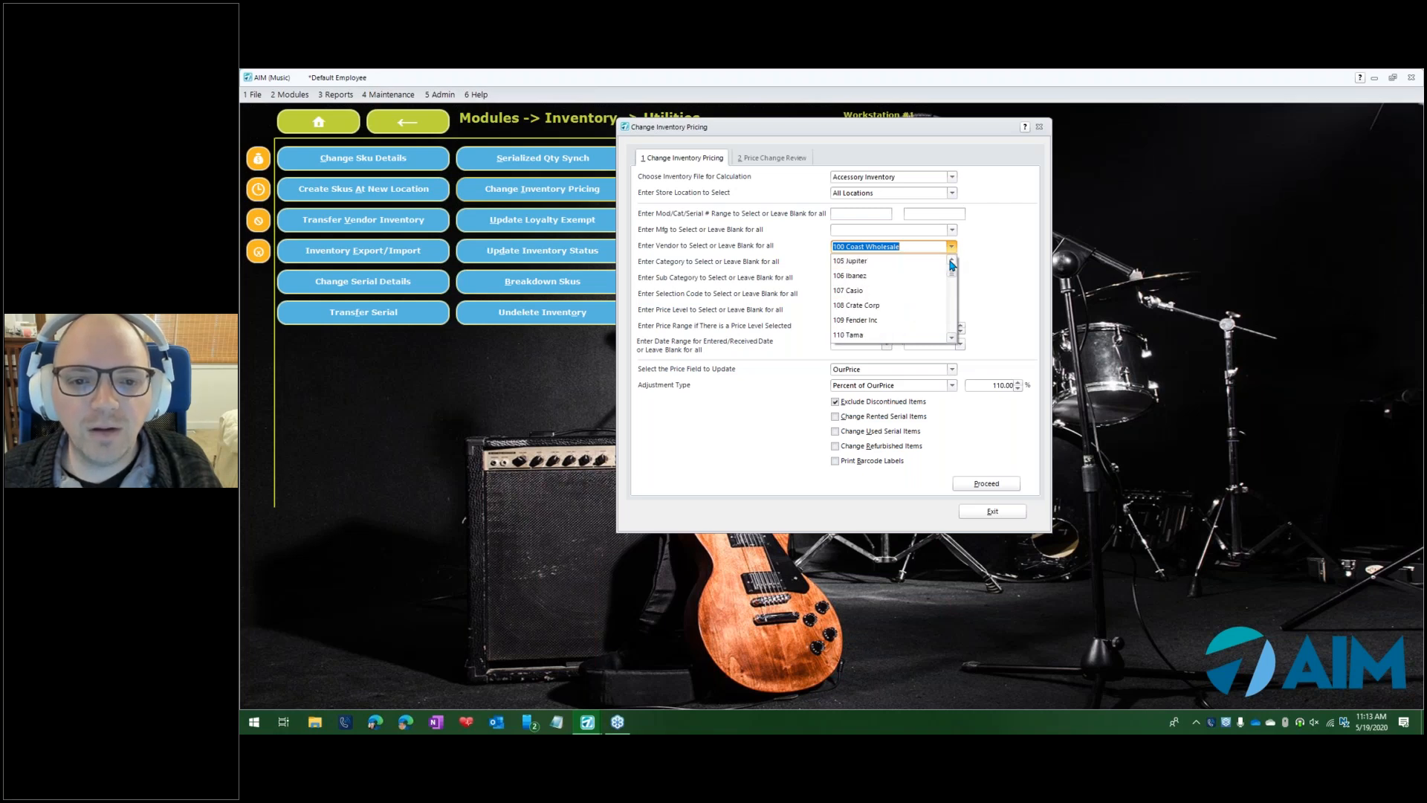
{"action": "left_click", "coordinate": [870, 275]}
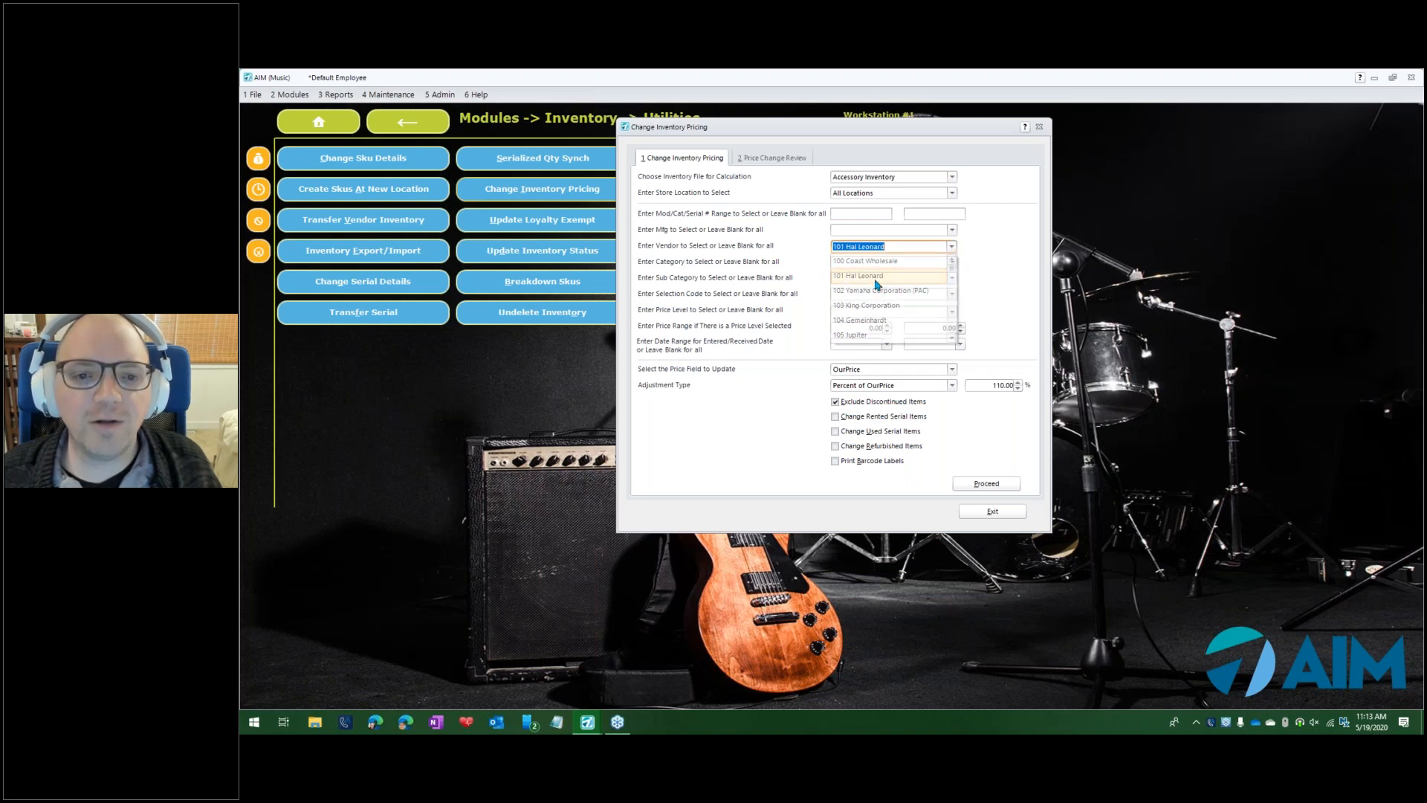
{"action": "left_click", "coordinate": [988, 485]}
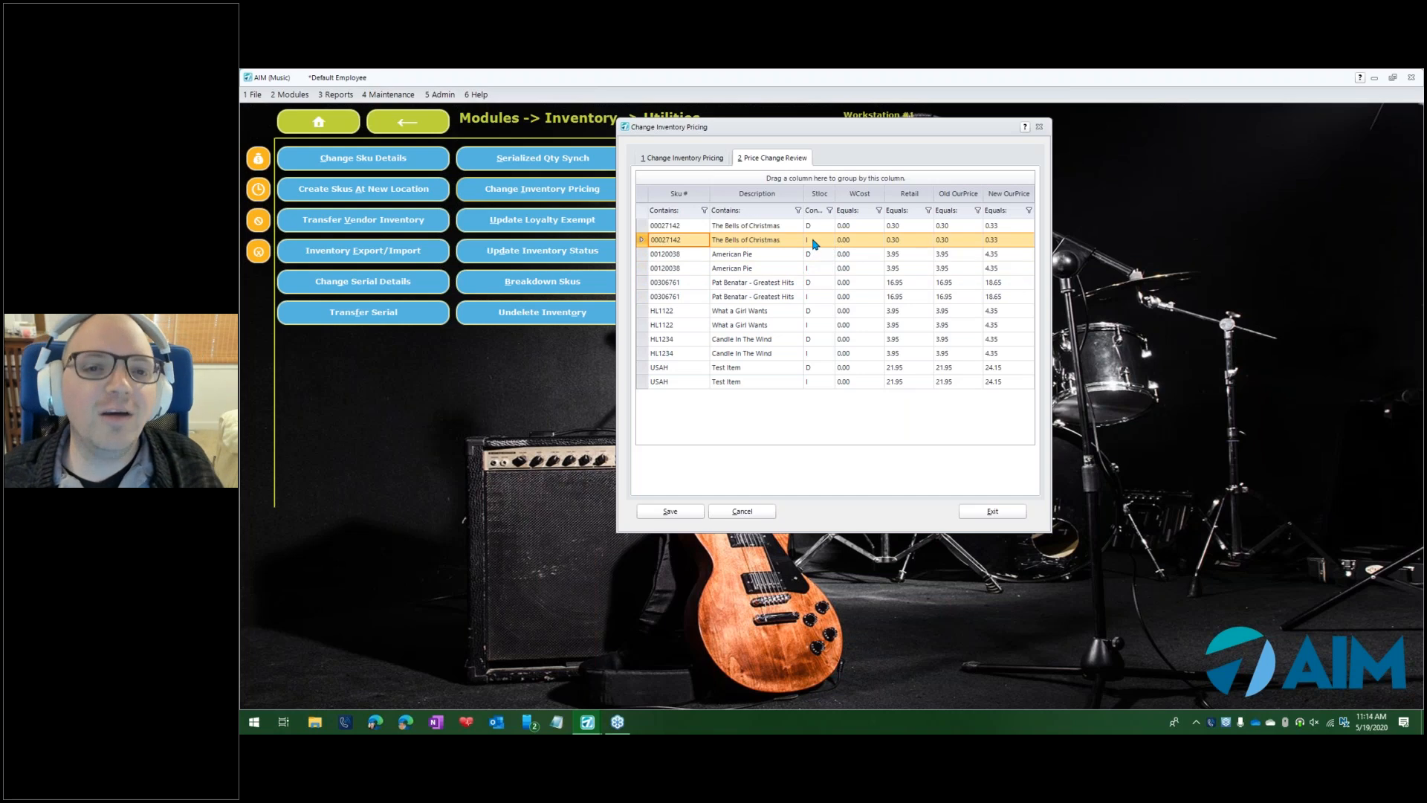
Compare the old and new OurPrice values for The Bells of Christmas and American Pie in the review
{"action": "left_click", "coordinate": [1004, 226]}
{"action": "left_click", "coordinate": [998, 224]}
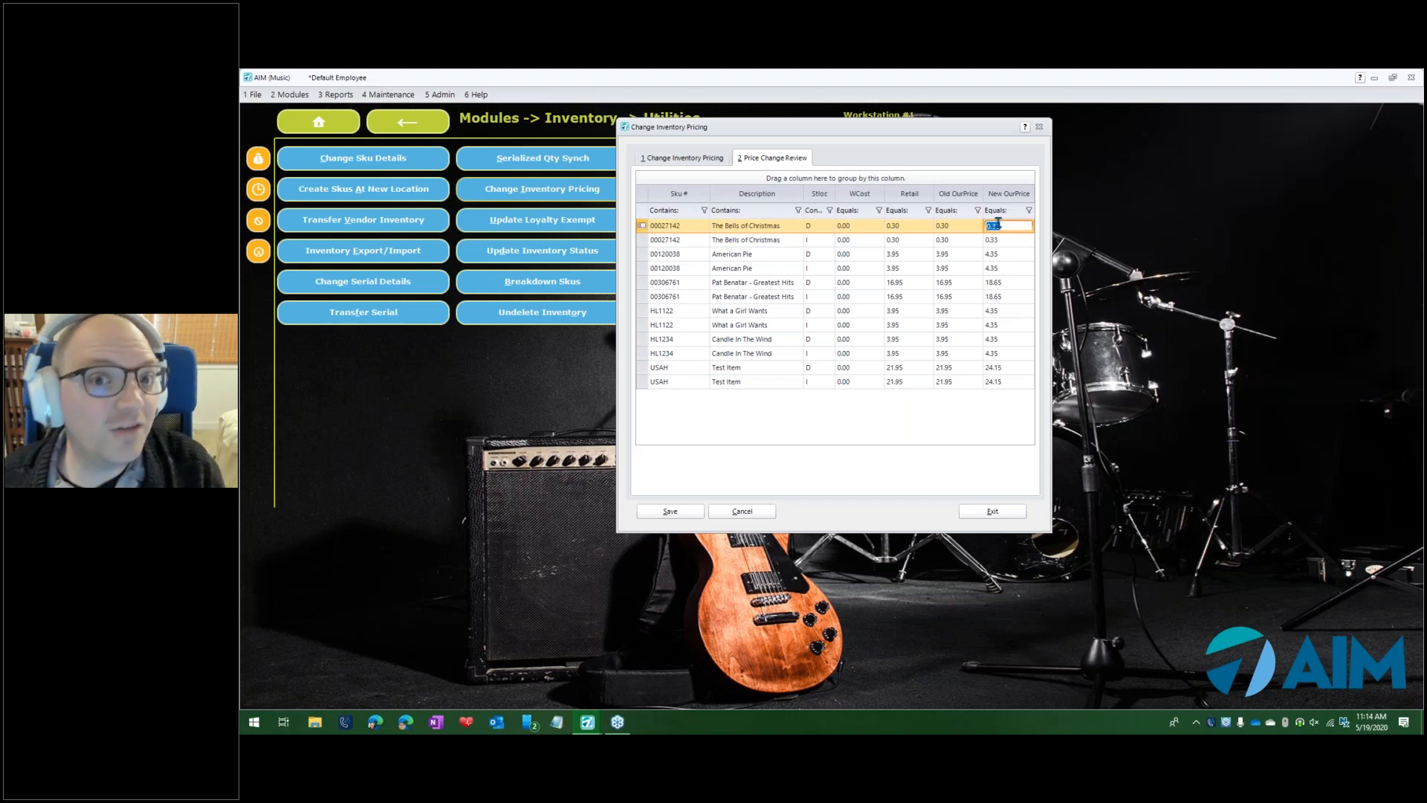
{"action": "left_click", "coordinate": [950, 231]}
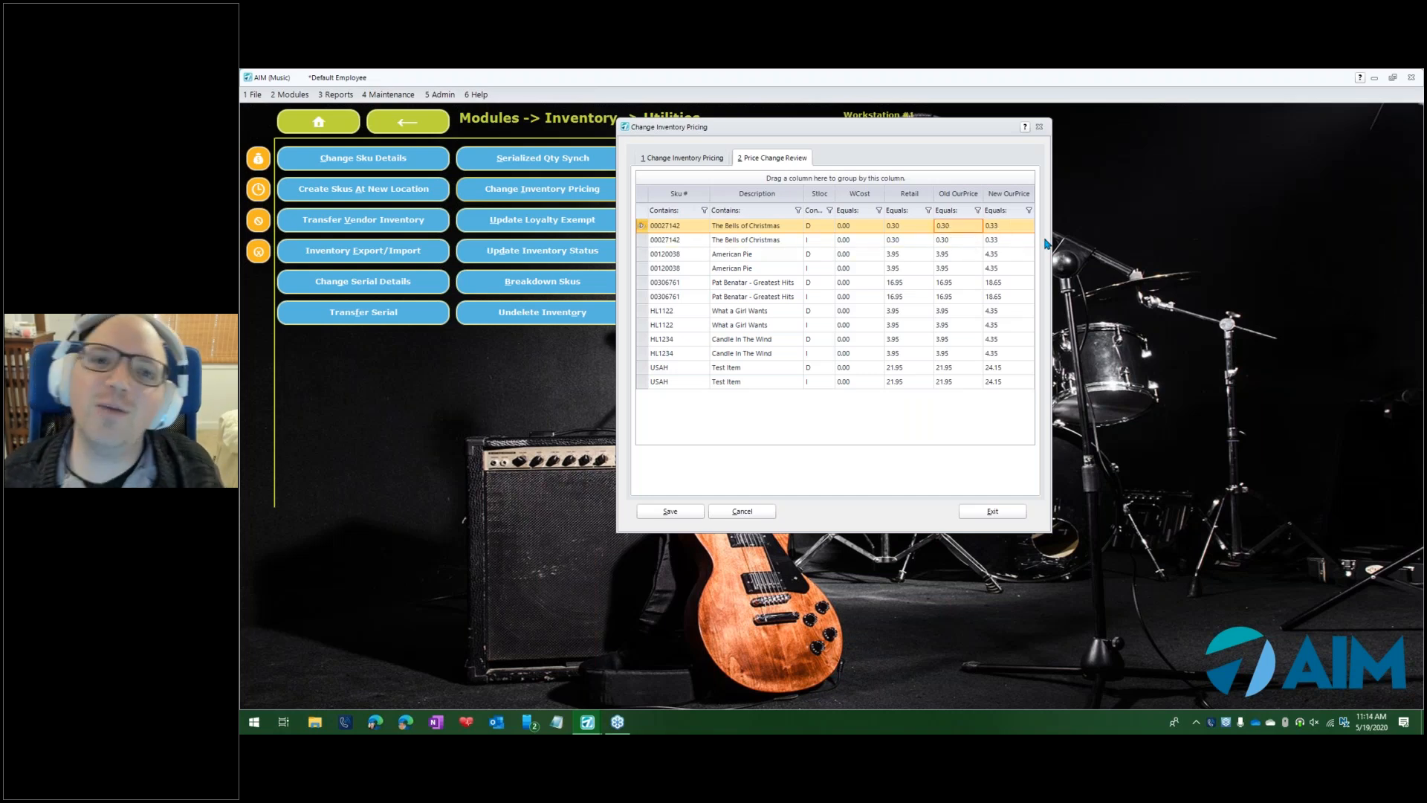
{"action": "left_click", "coordinate": [956, 261]}
{"action": "left_click", "coordinate": [1013, 259]}
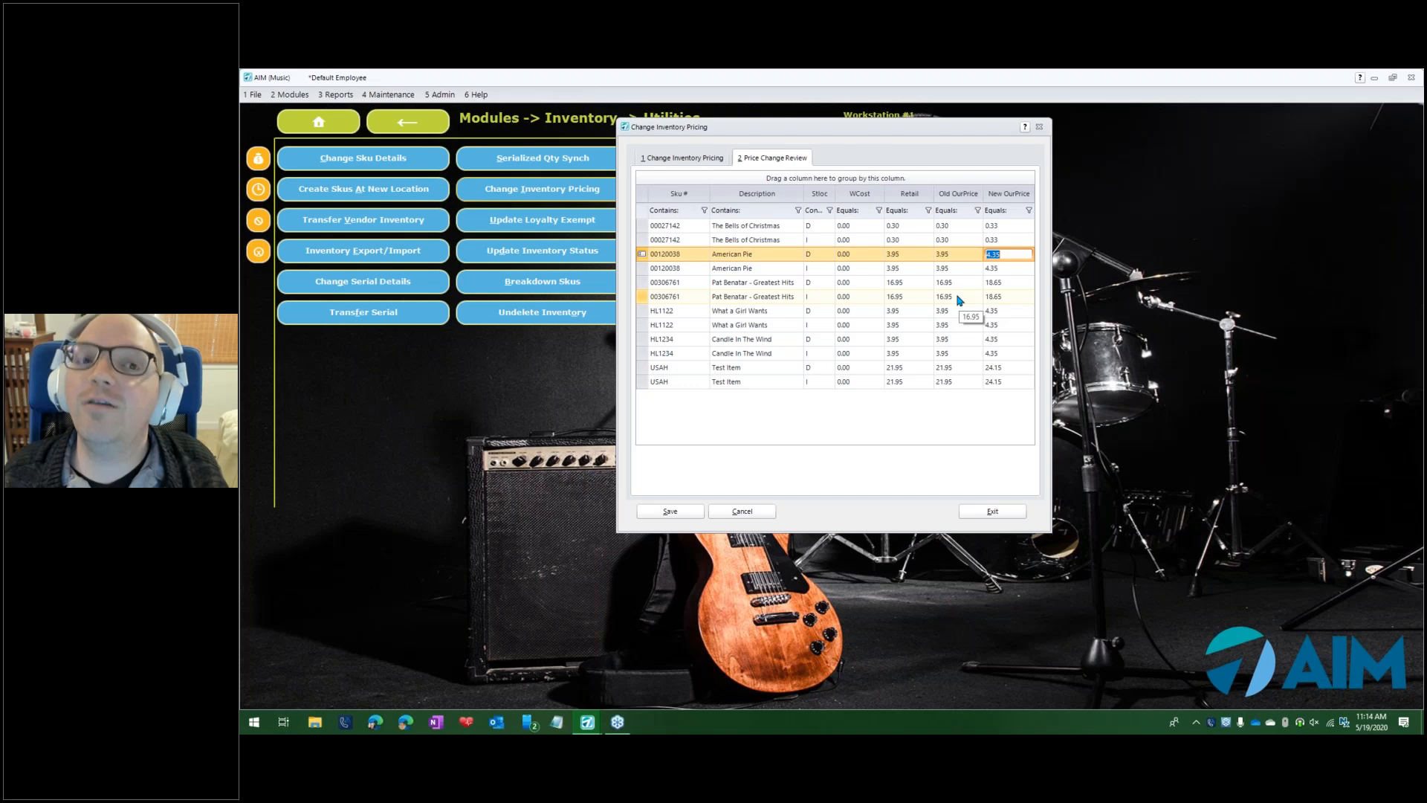
Choose Import Accessory Inventory as the inventory file for calculation and proceed to the Excel import window
{"action": "left_click", "coordinate": [698, 163]}
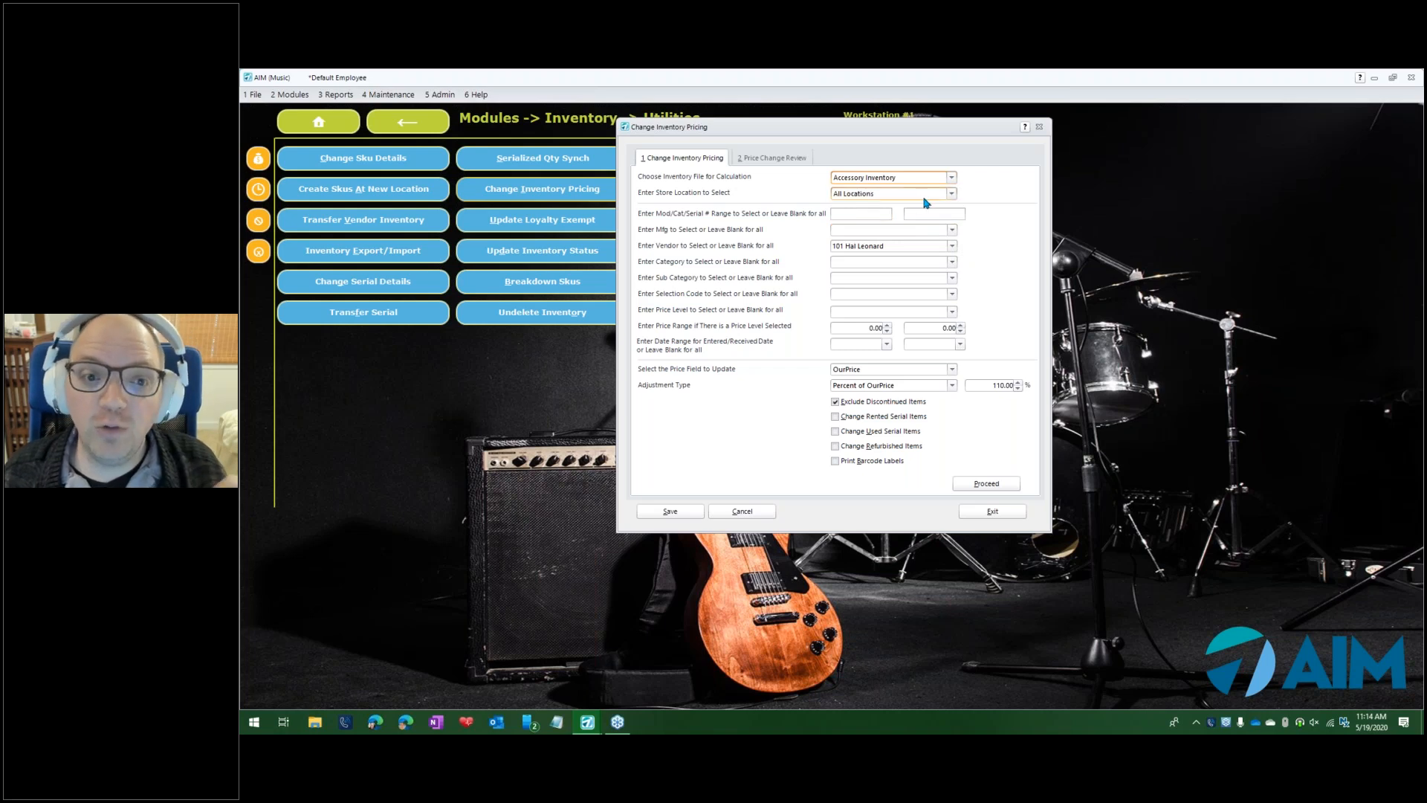
{"action": "left_click", "coordinate": [952, 178]}
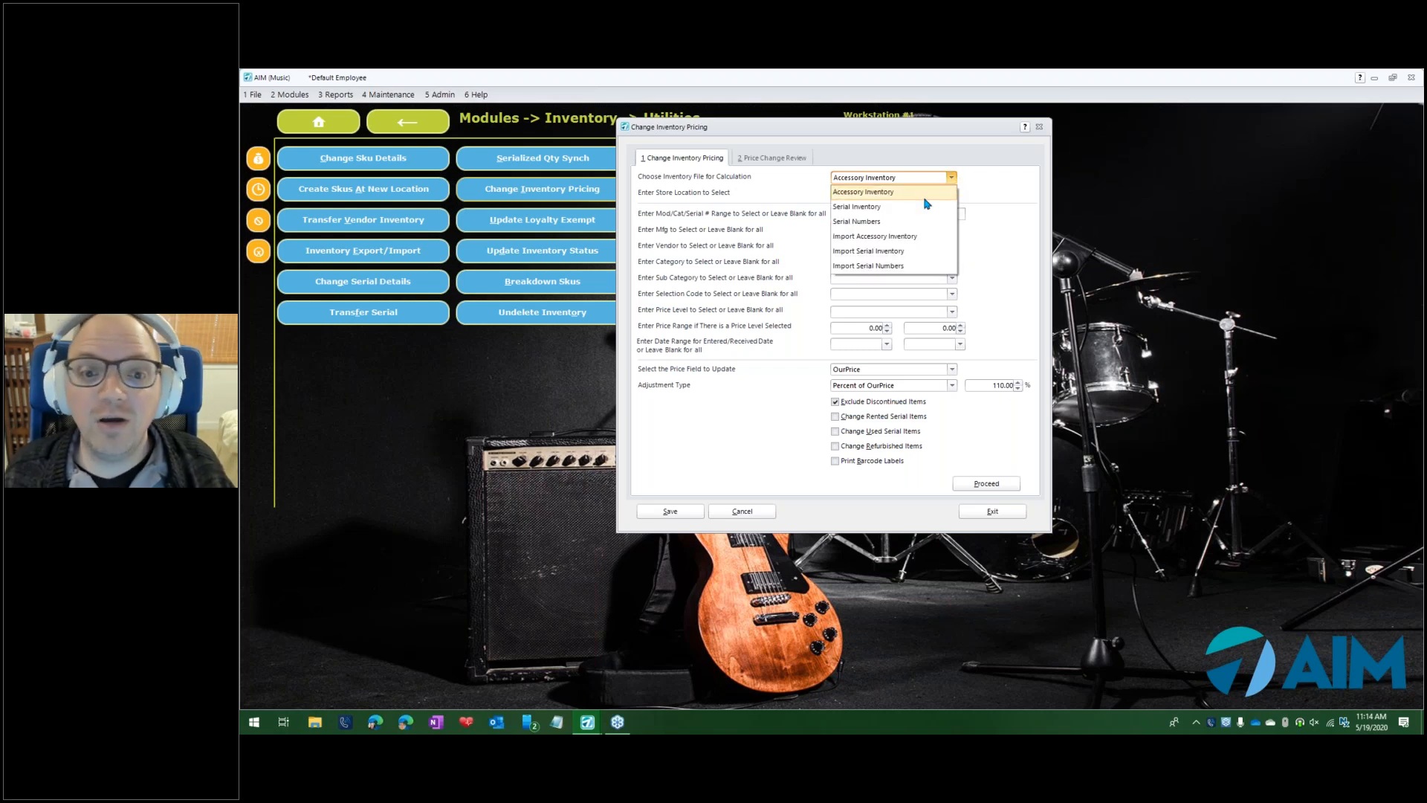
{"action": "left_click", "coordinate": [916, 236]}
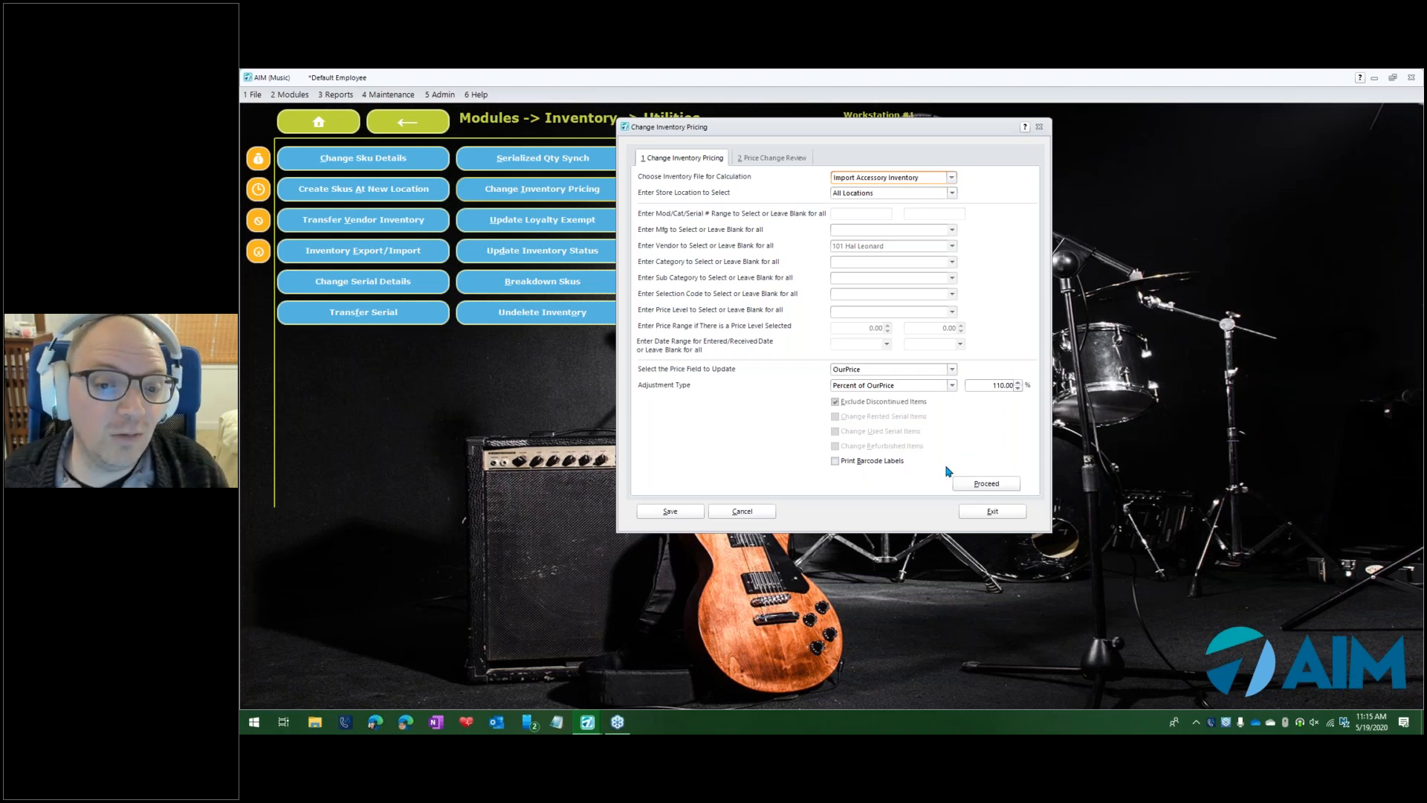
{"action": "left_click", "coordinate": [993, 484]}
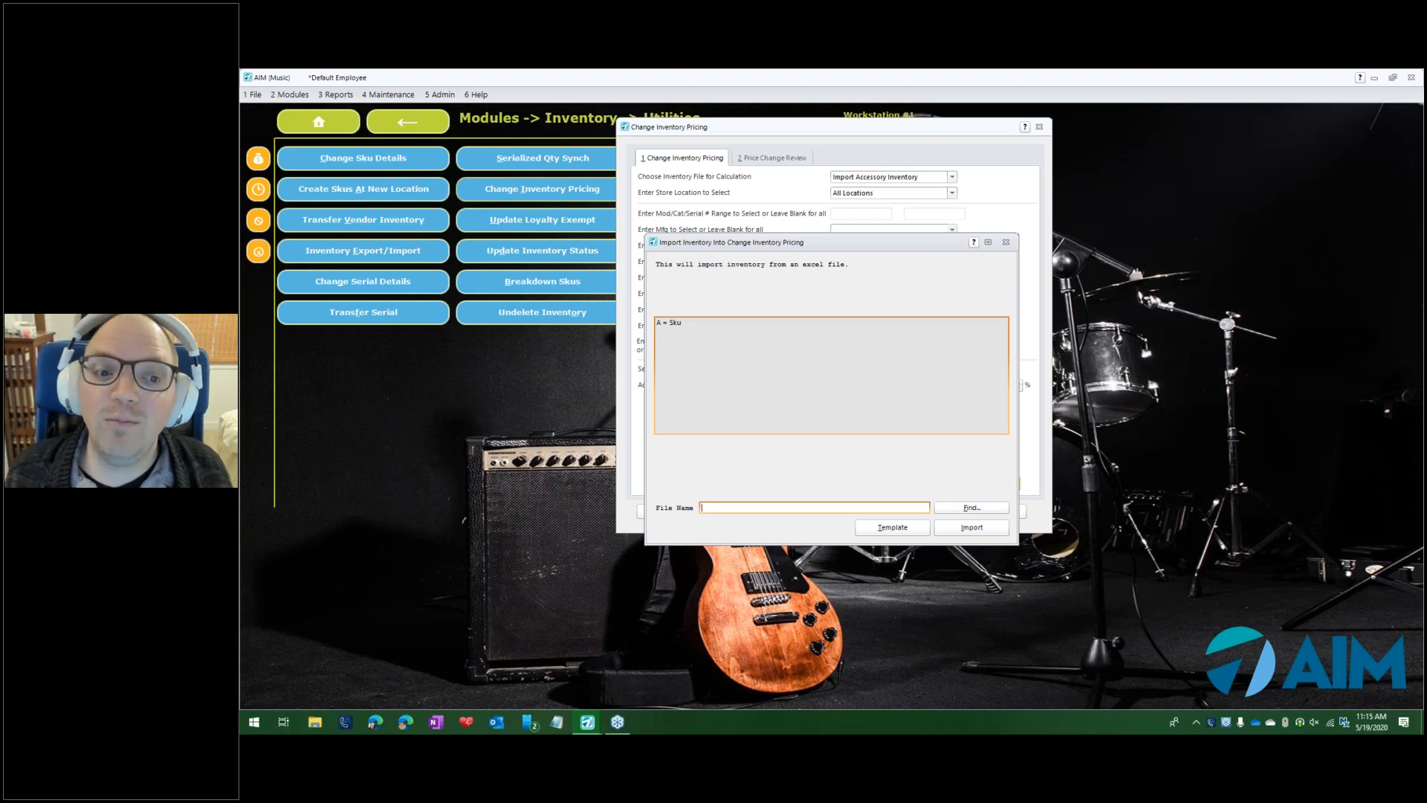
Generate the Excel import template for SKUs and save it to the Desktop as "price change template"
{"action": "left_click_drag", "start_coordinate": [657, 322], "coordinate": [680, 323]}
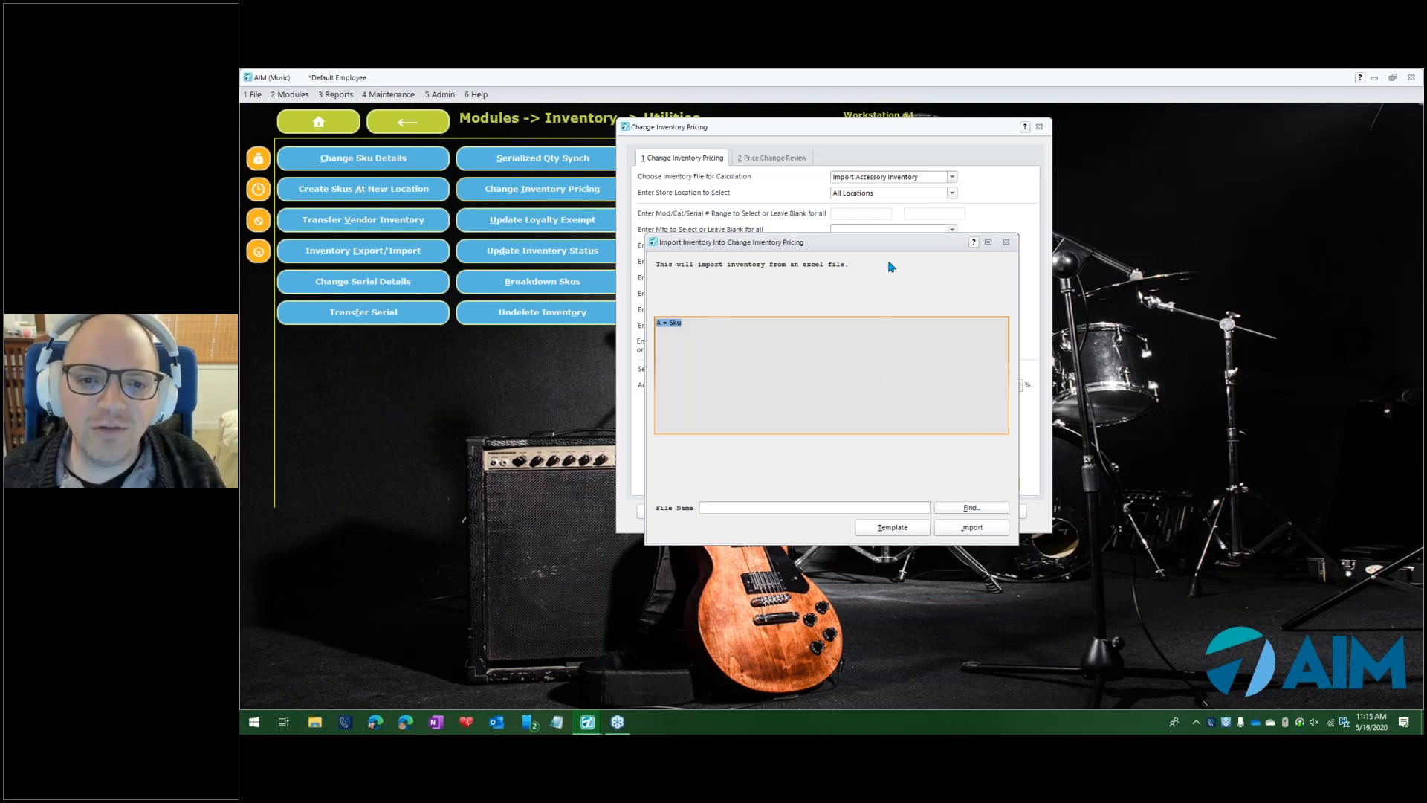
{"action": "left_click_drag", "start_coordinate": [881, 244], "coordinate": [874, 215]}
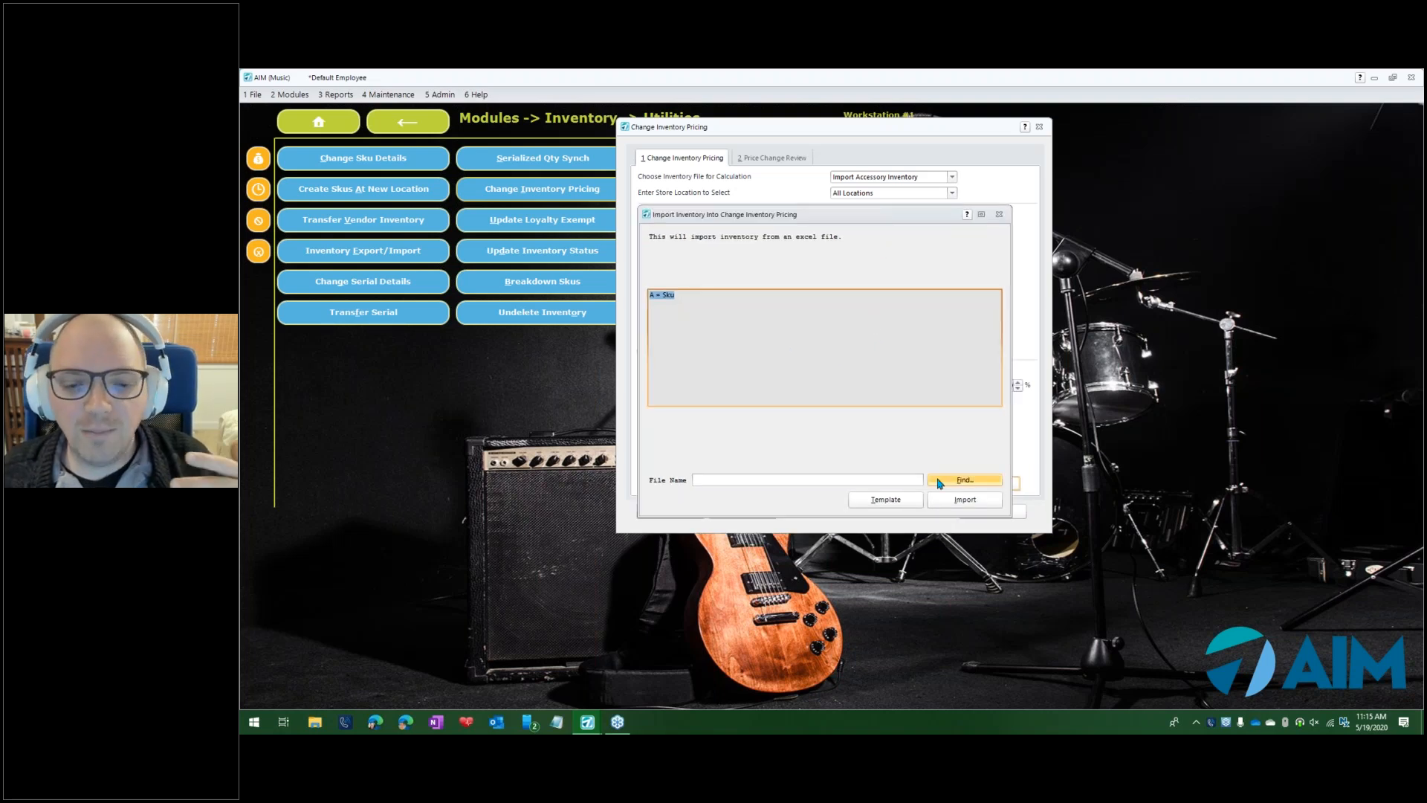
{"action": "left_click", "coordinate": [901, 504]}
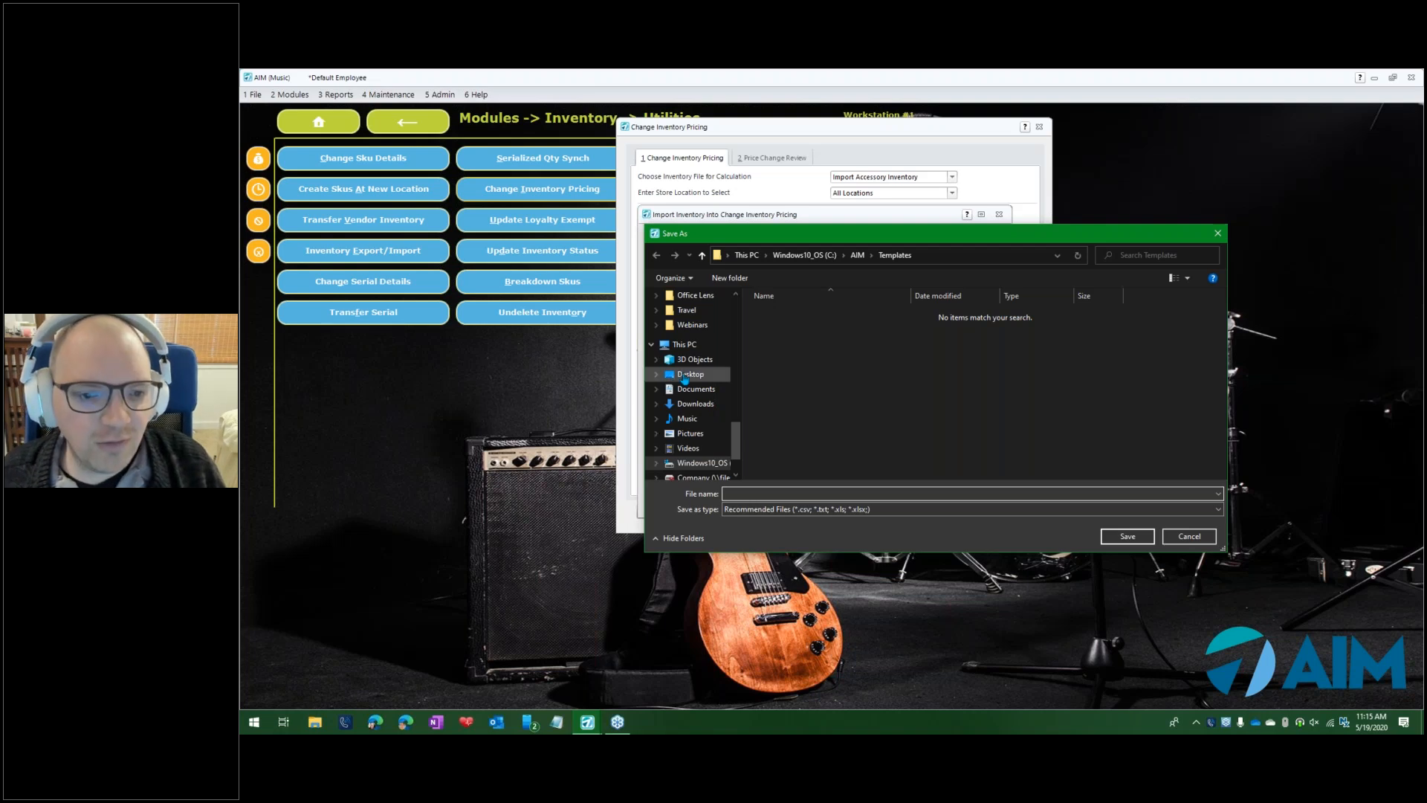
{"action": "left_click", "coordinate": [685, 376]}
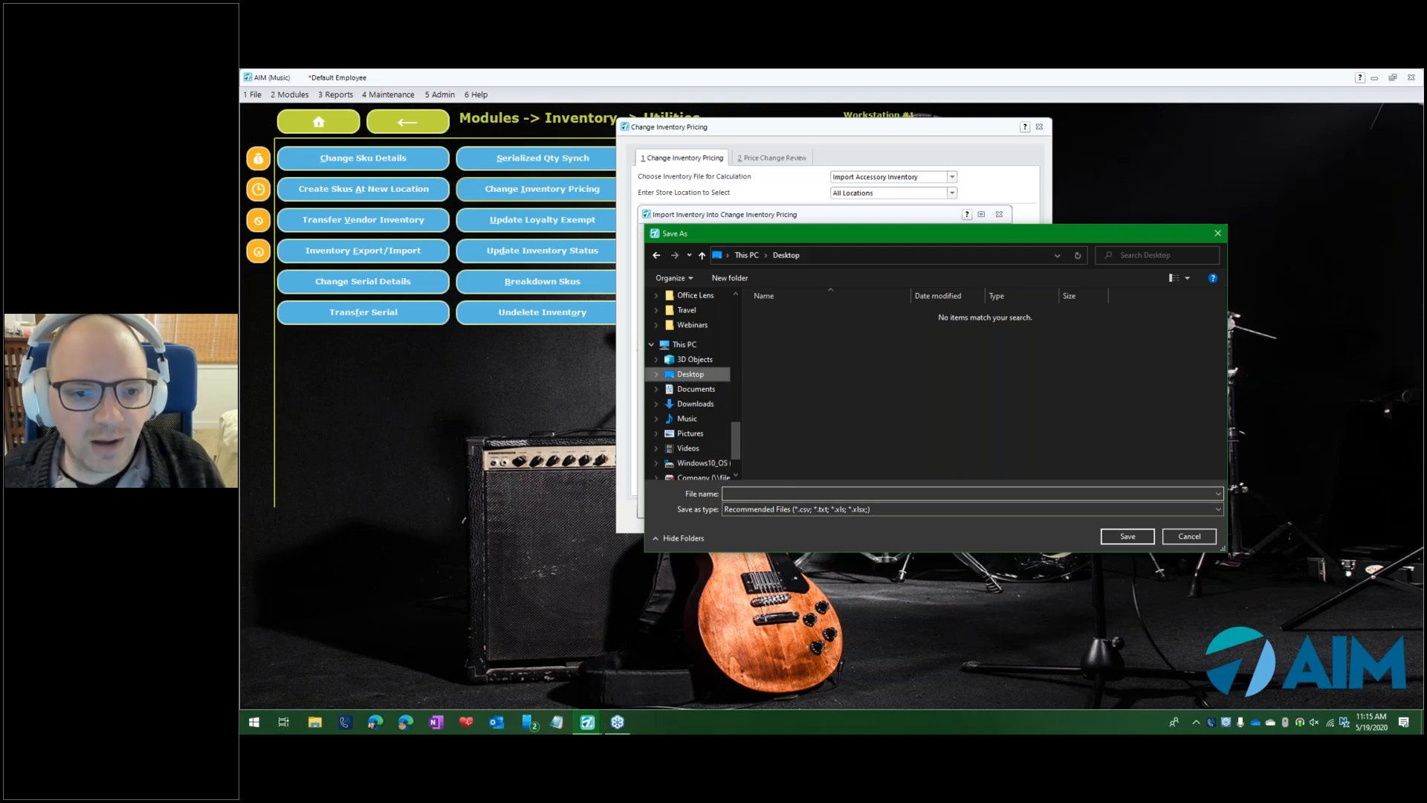
{"action": "left_click", "coordinate": [781, 492]}
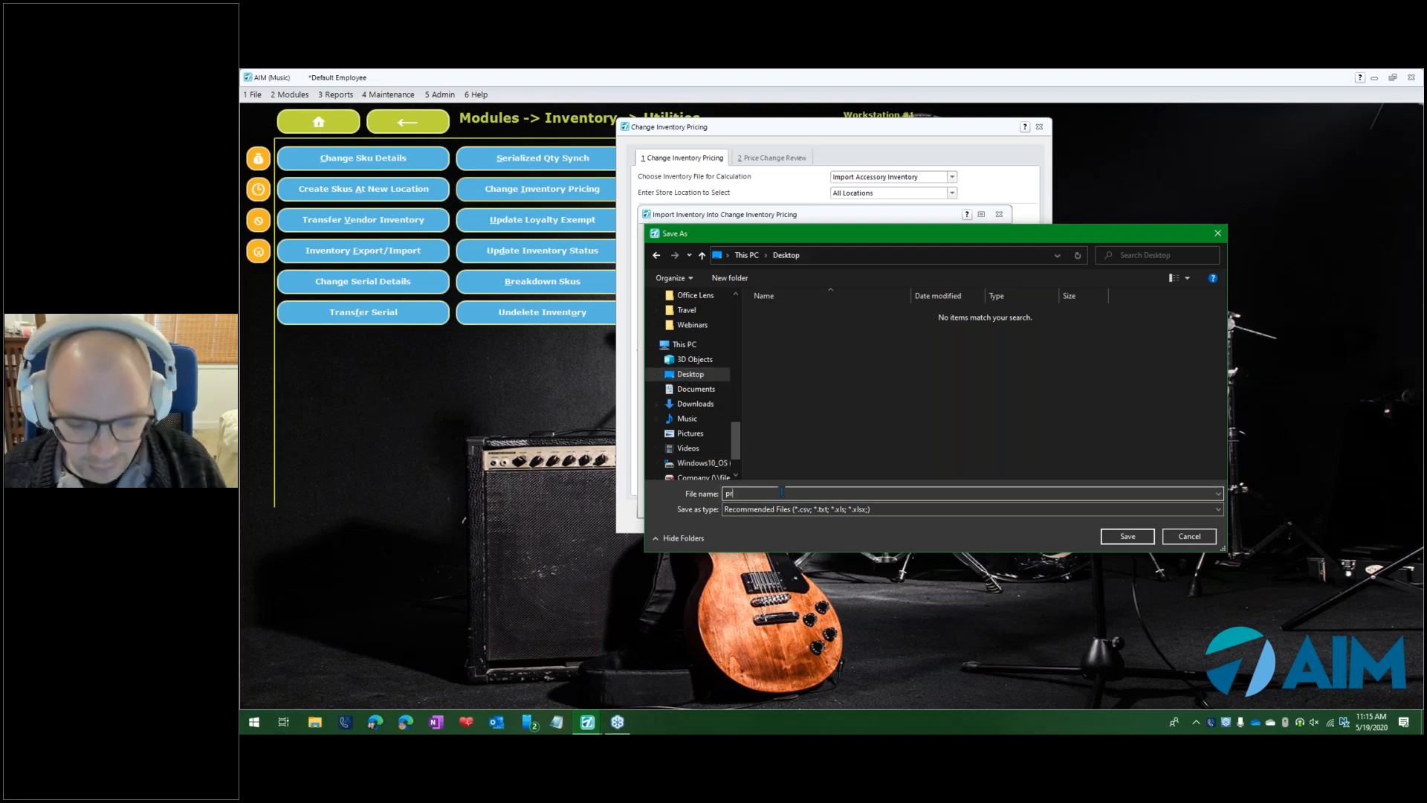
{"action": "type", "text": "price cha"}
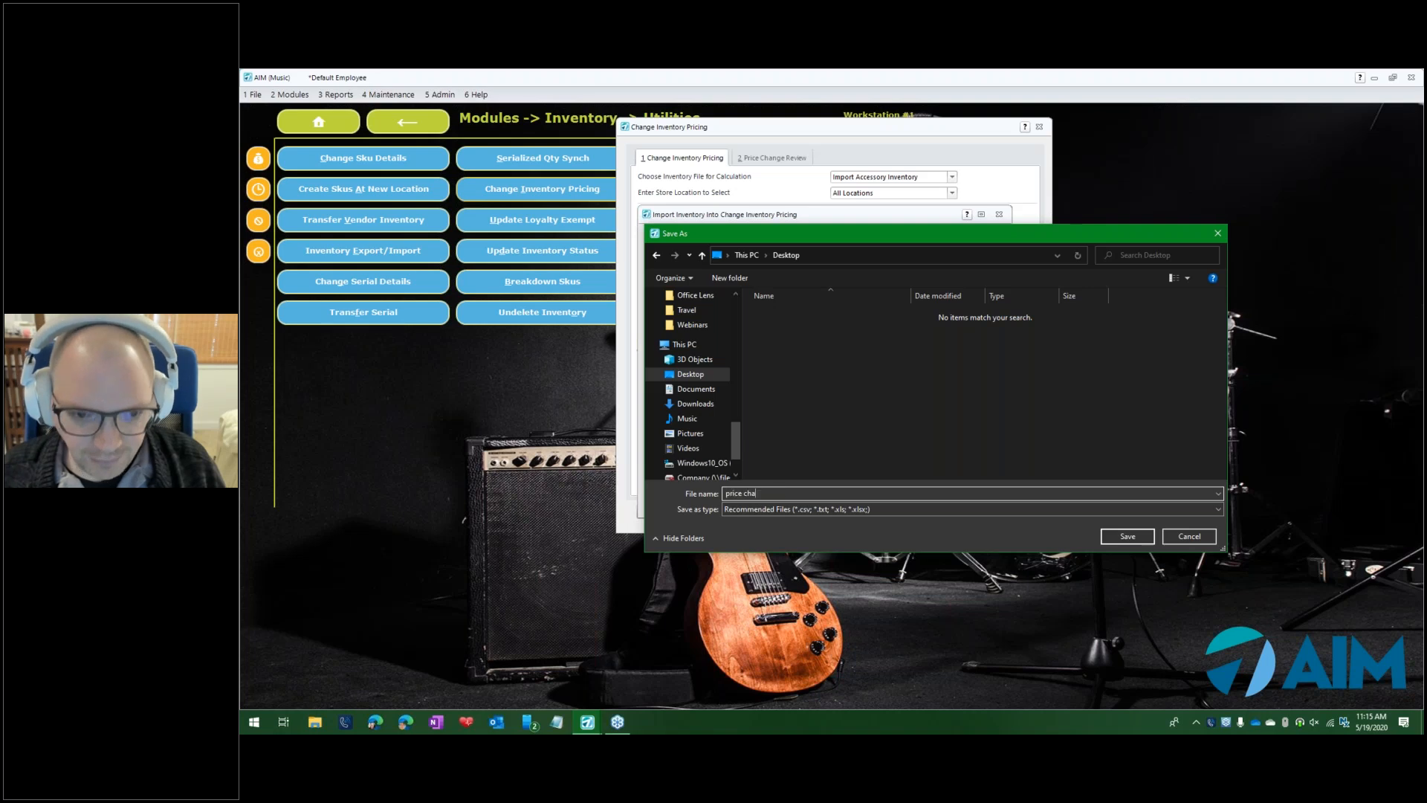
{"action": "type", "text": "nge template"}
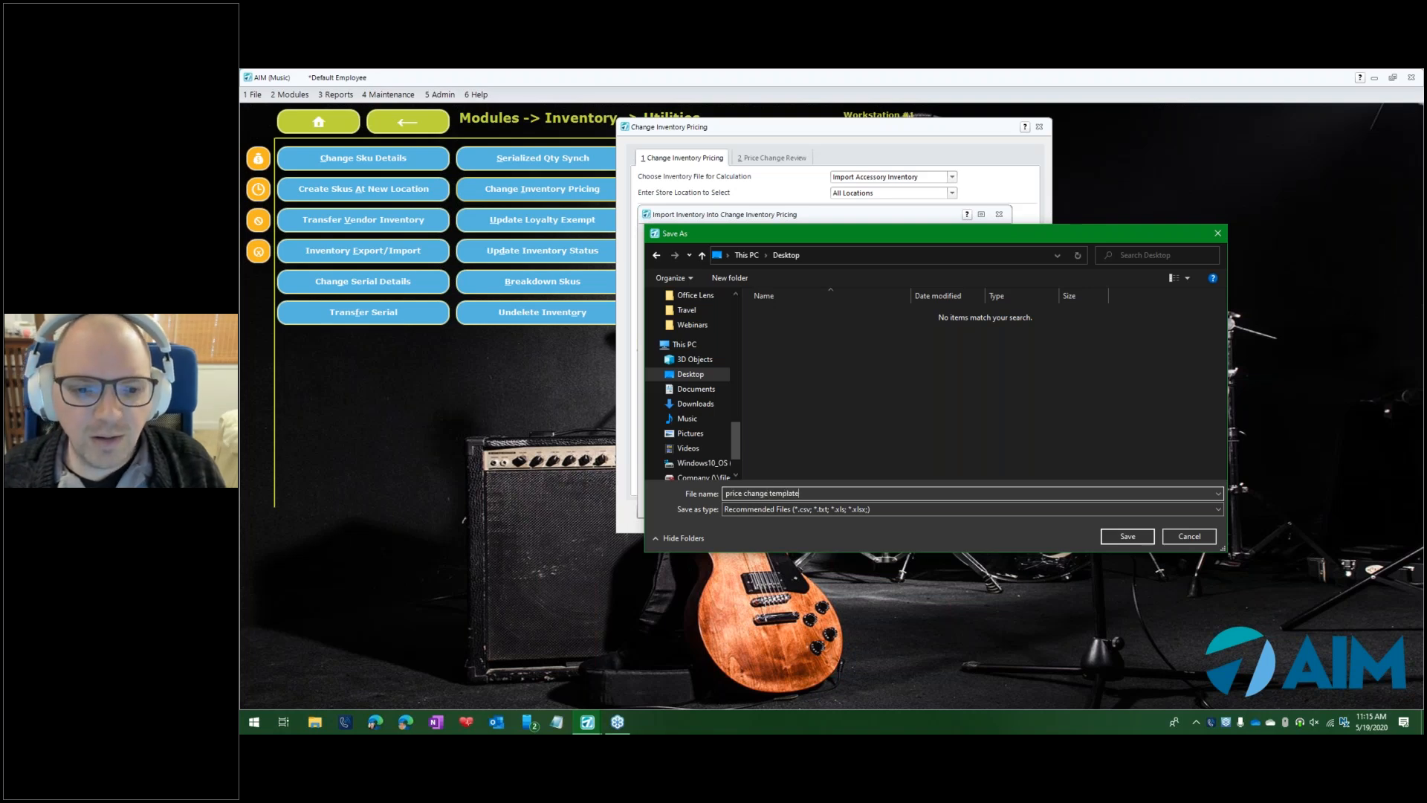
{"action": "key", "text": "Return"}
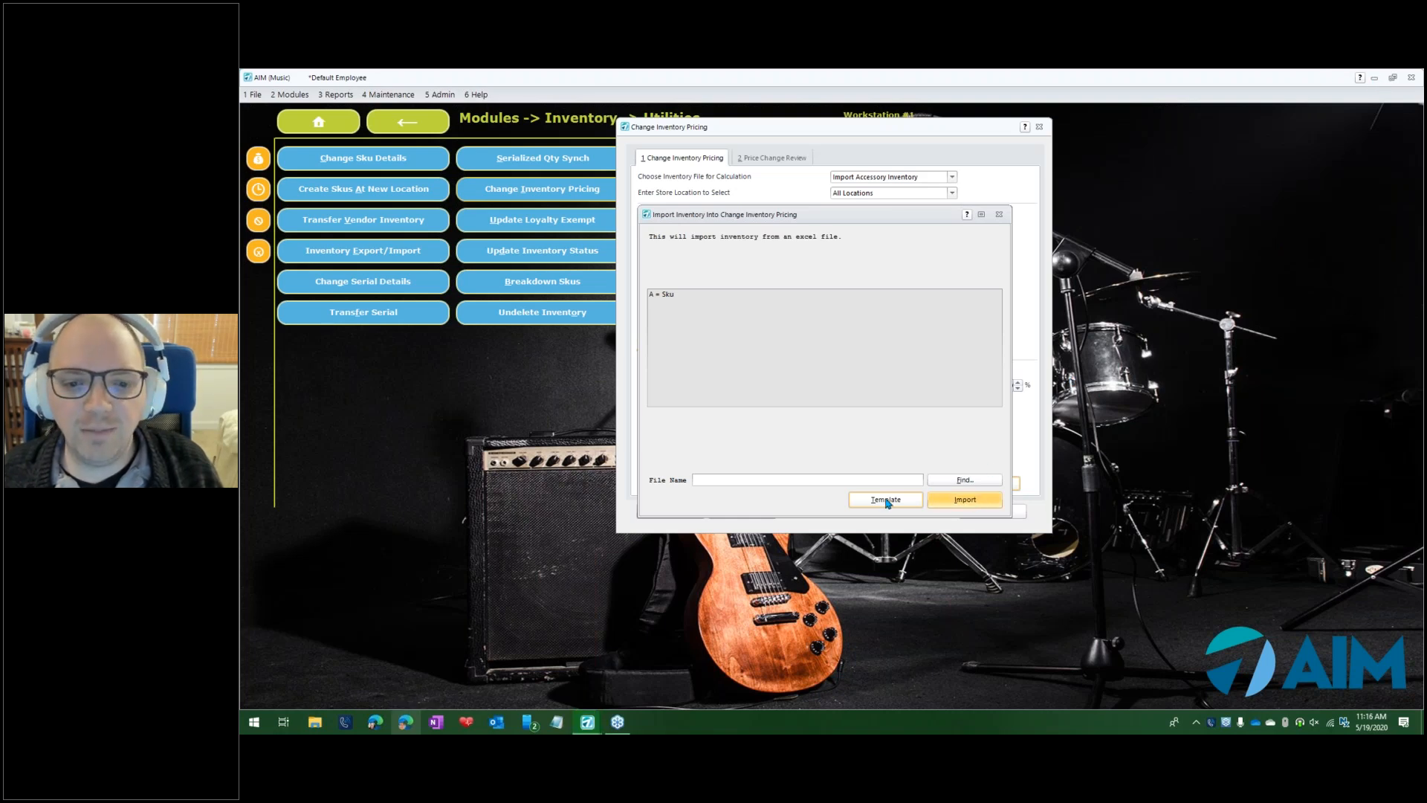
Close the import window, minimize AIM, and open price change template.csv from the desktop in Excel to examine its layout
{"action": "key", "text": "Escape"}
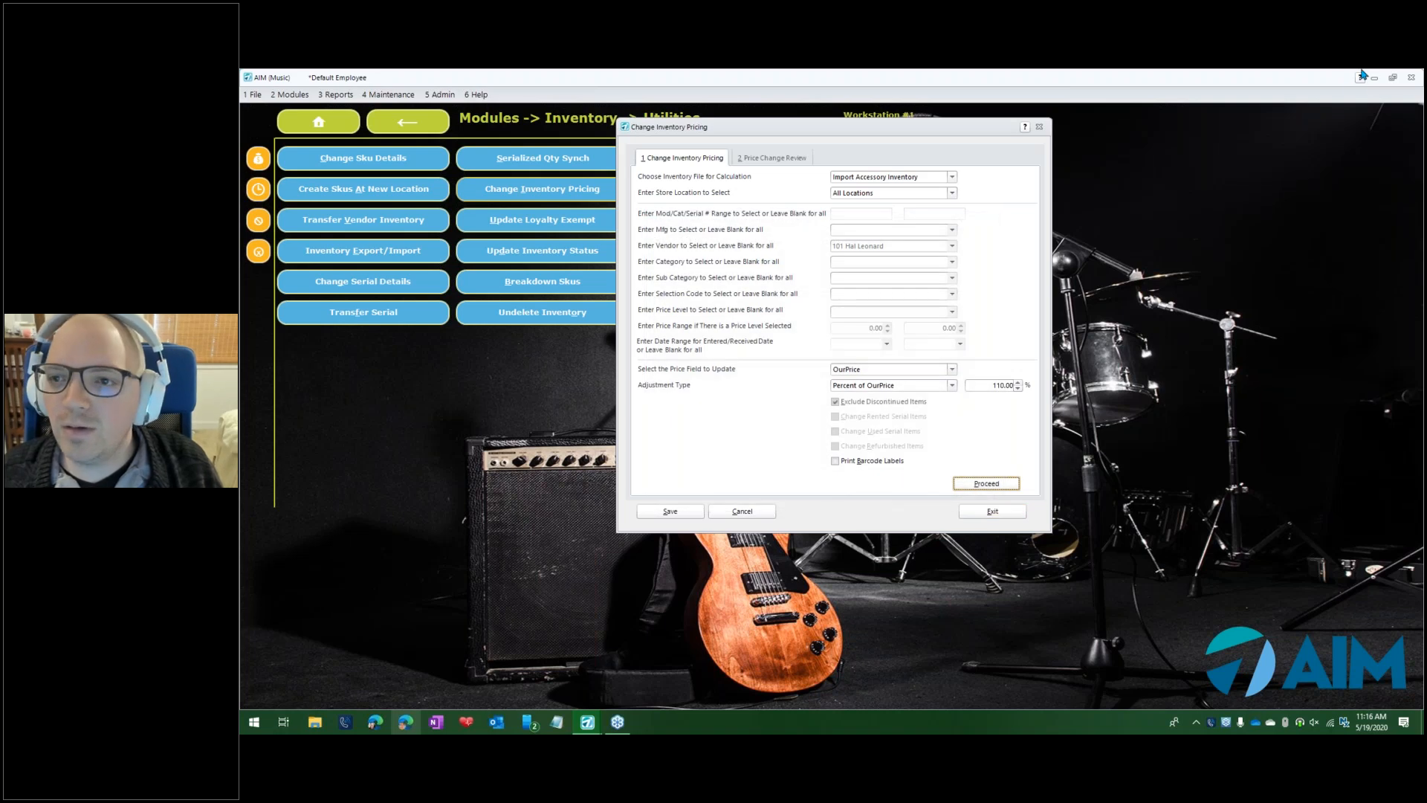
{"action": "key", "text": "Escape"}
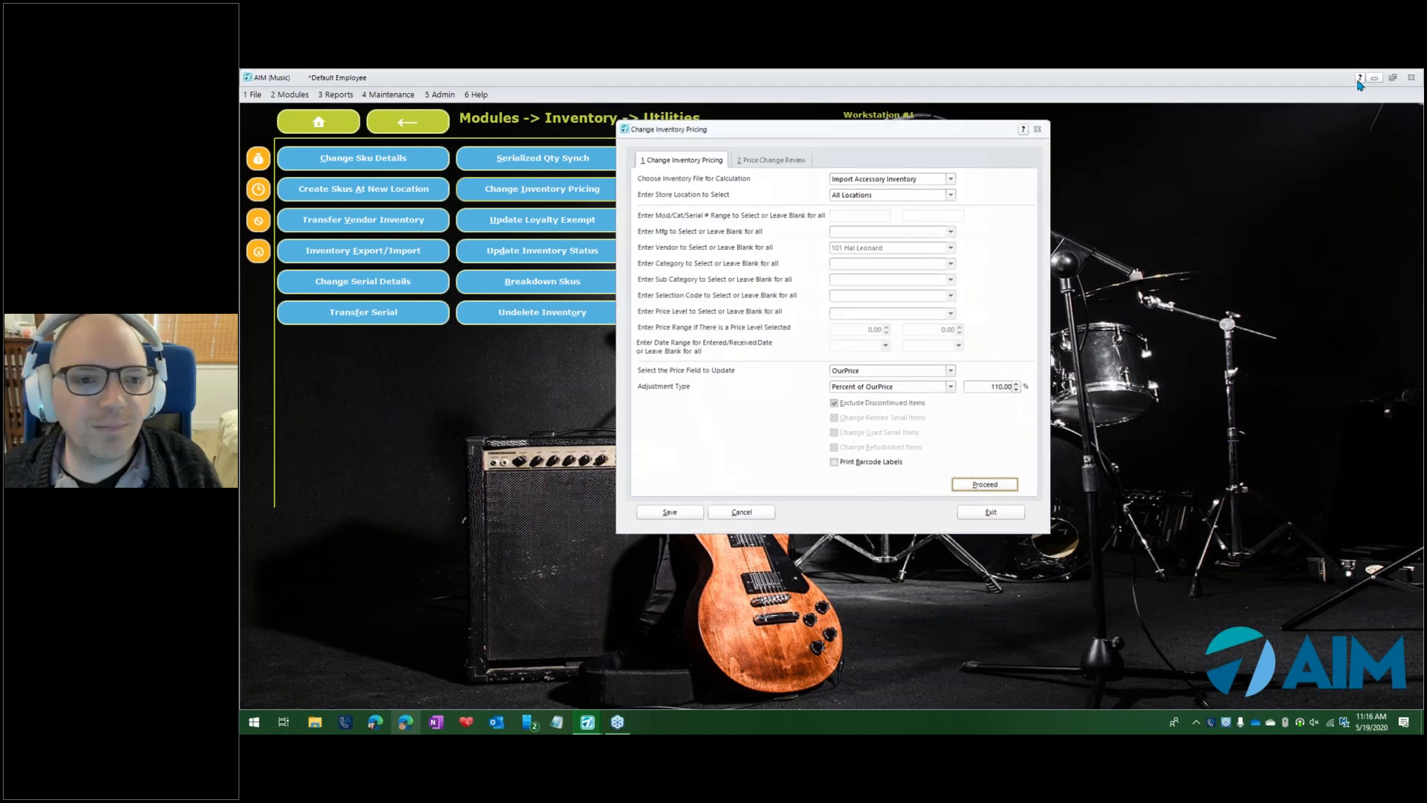
{"action": "left_click", "coordinate": [1374, 77]}
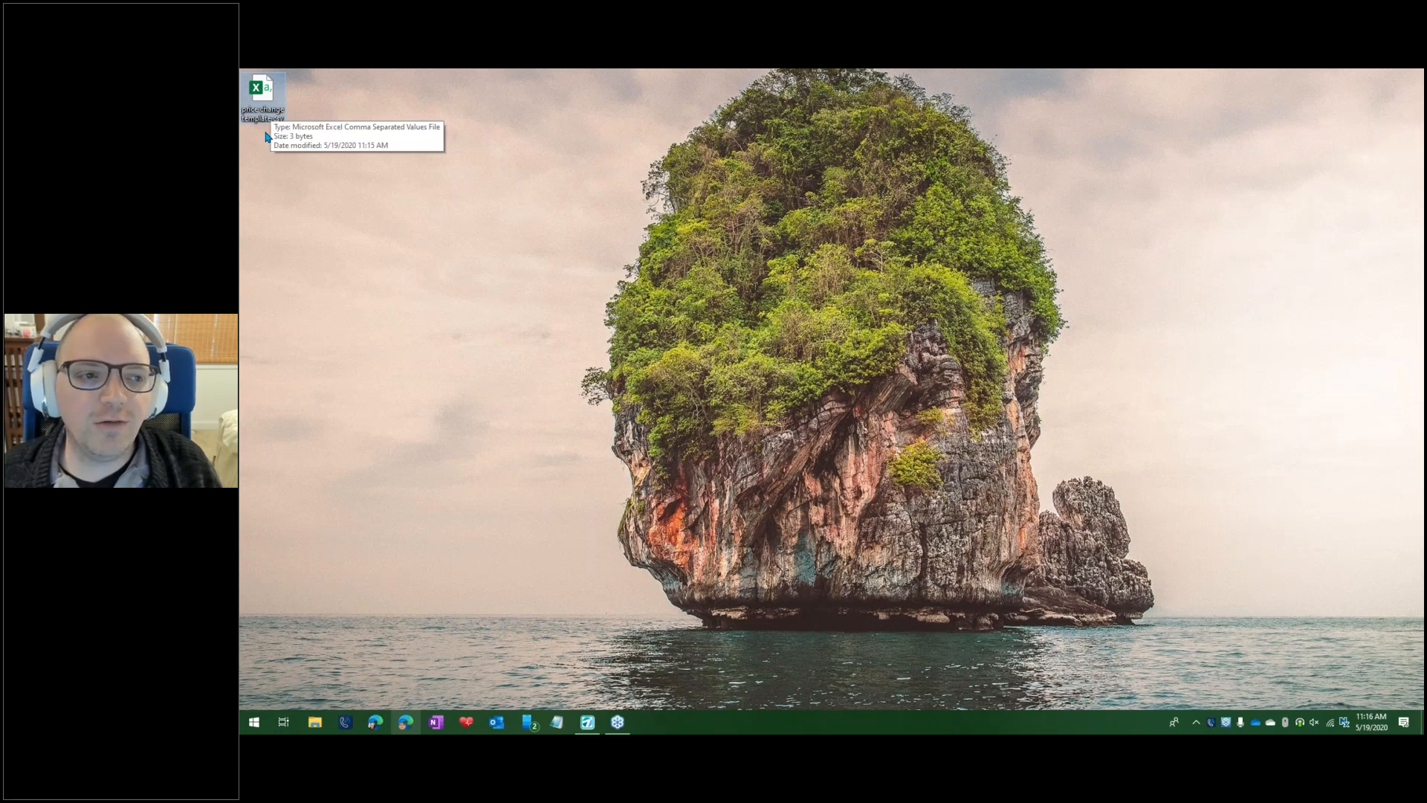
{"action": "double_click", "coordinate": [259, 109]}
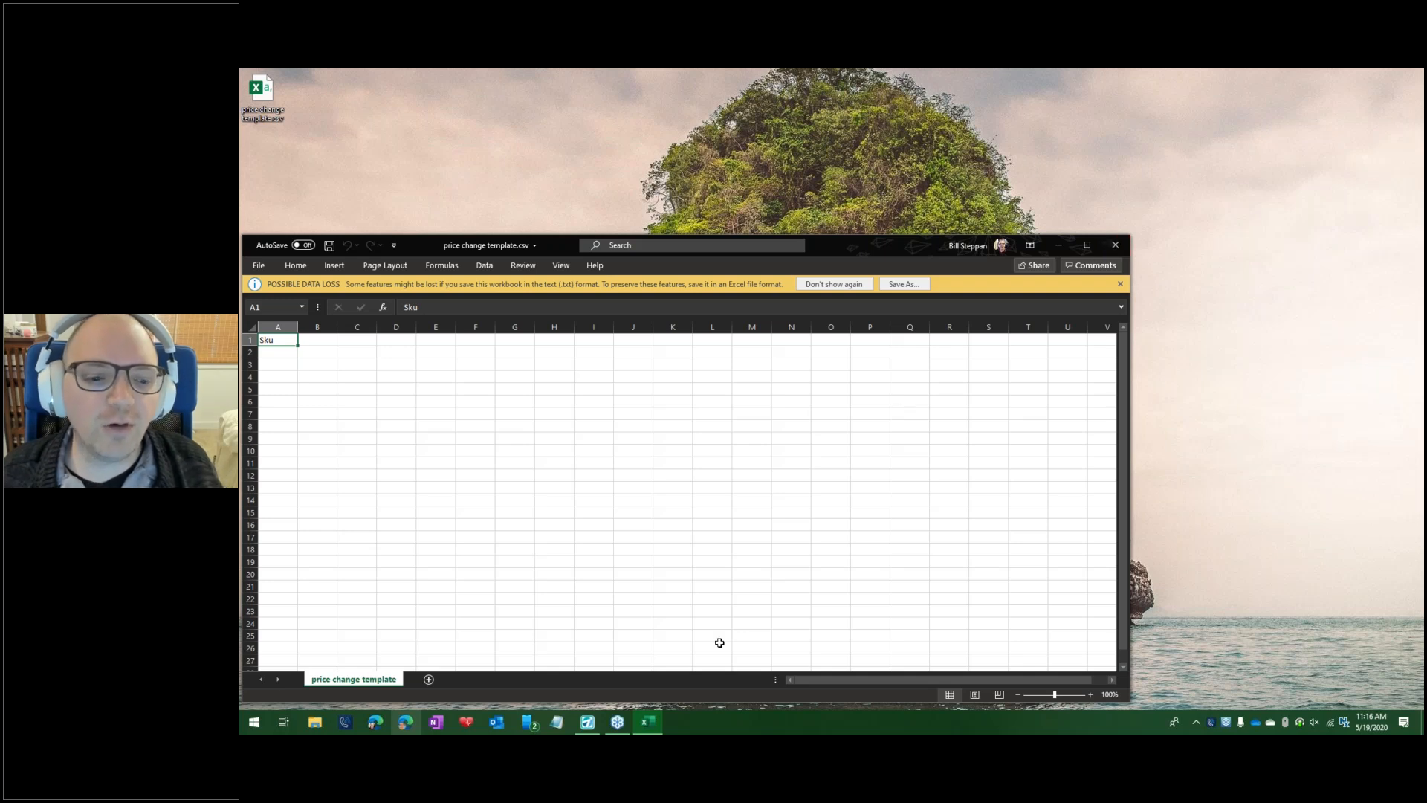
Return to AIM, review the price fields available for updating, and exit Change Inventory Pricing without saving changes
{"action": "left_click", "coordinate": [587, 723]}
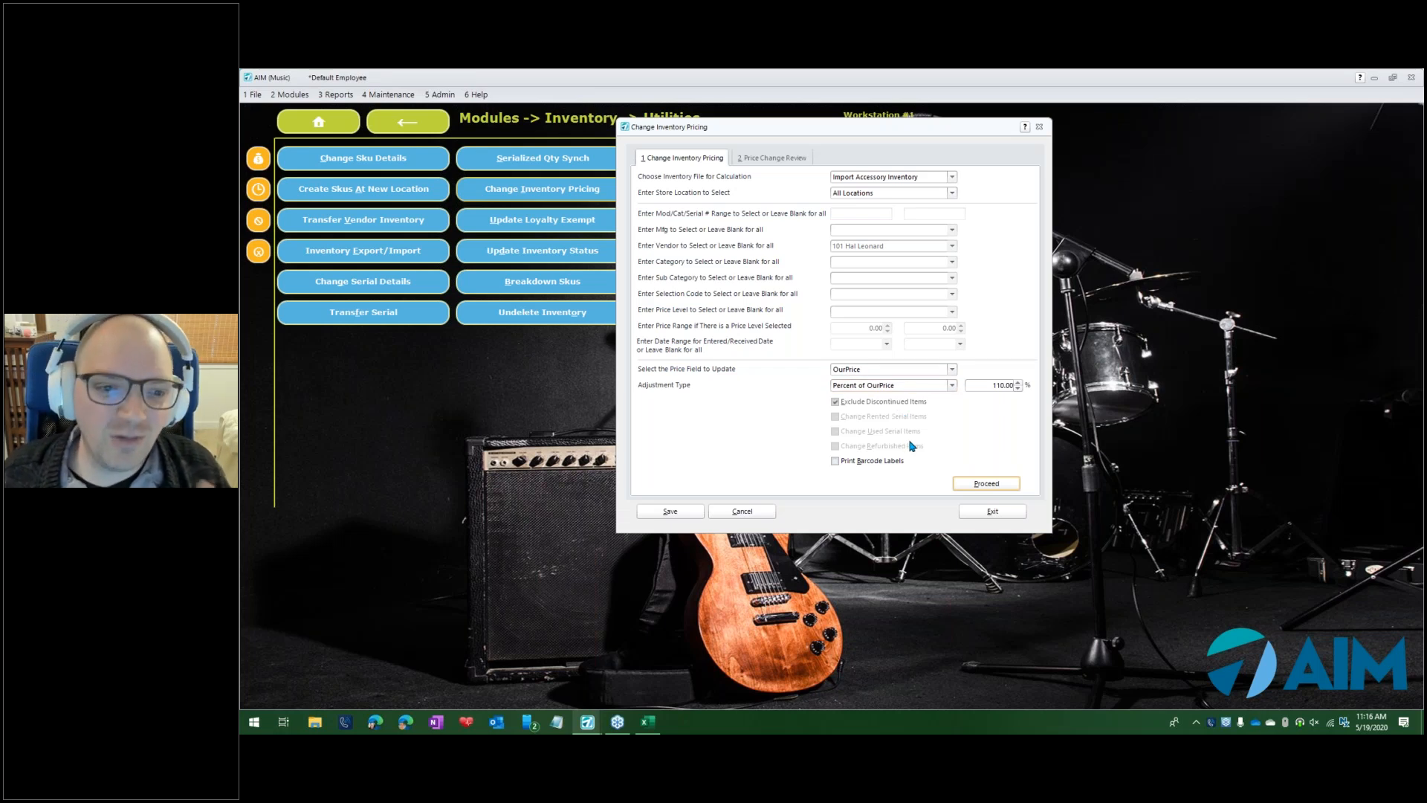
{"action": "left_click", "coordinate": [952, 369]}
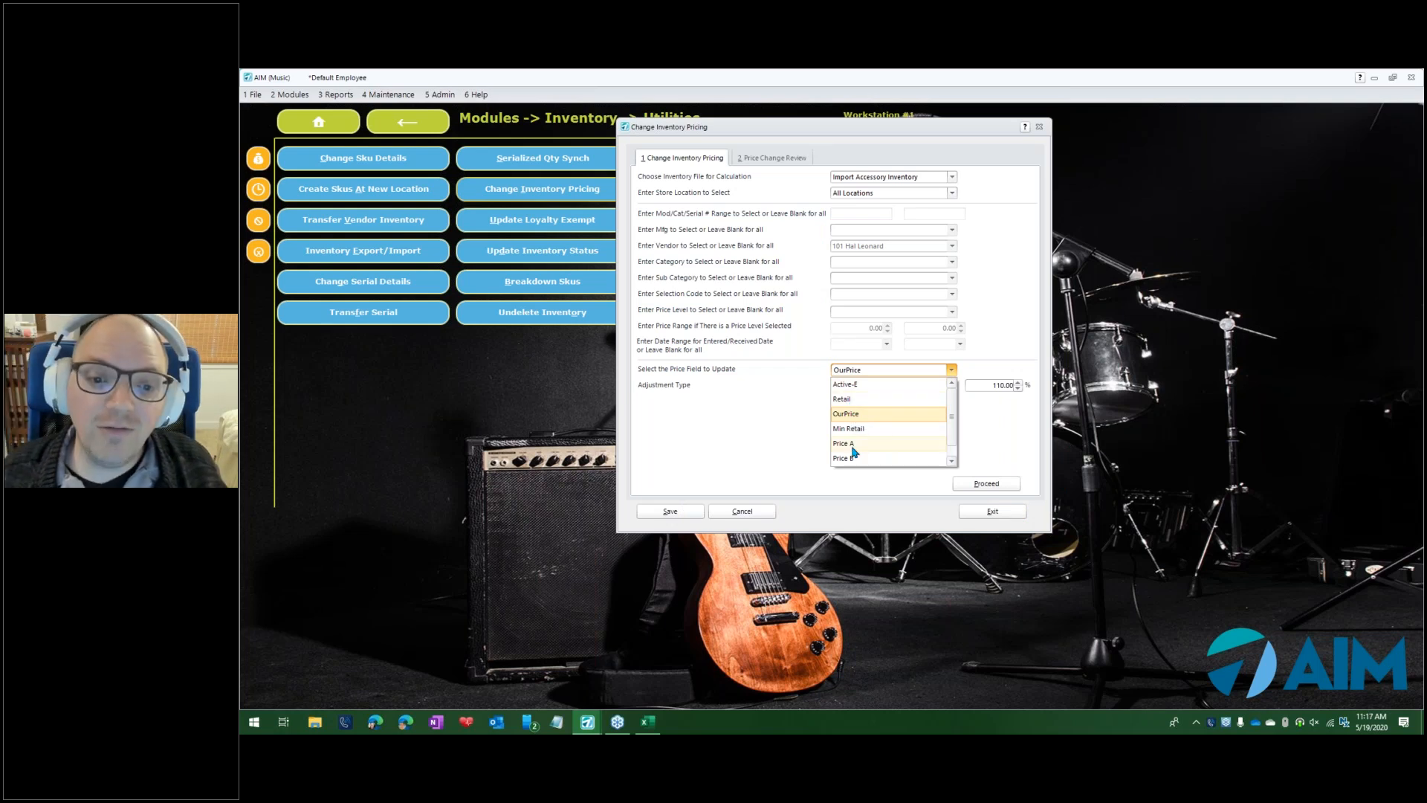
{"action": "left_click", "coordinate": [952, 461]}
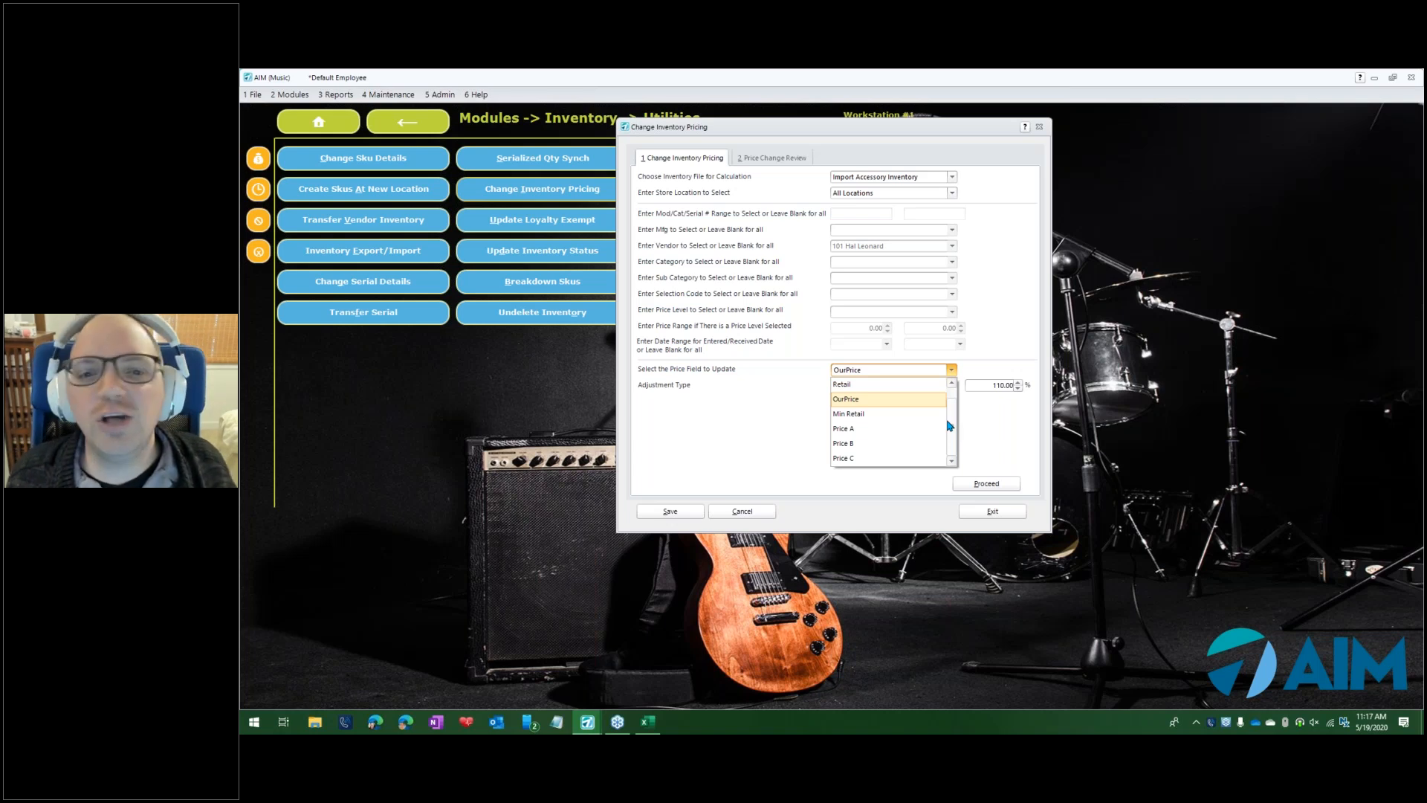
{"action": "left_click", "coordinate": [988, 513]}
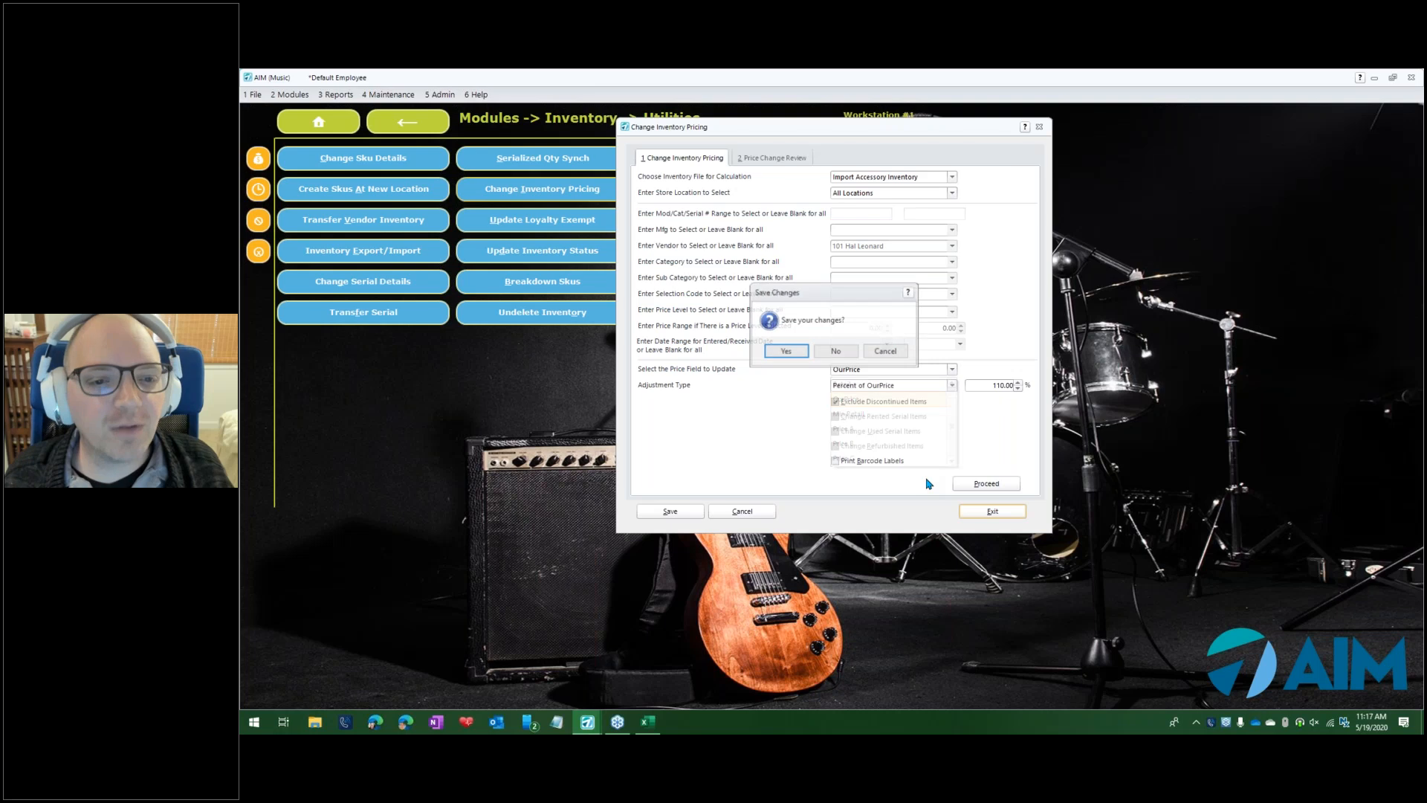
{"action": "left_click", "coordinate": [821, 353]}
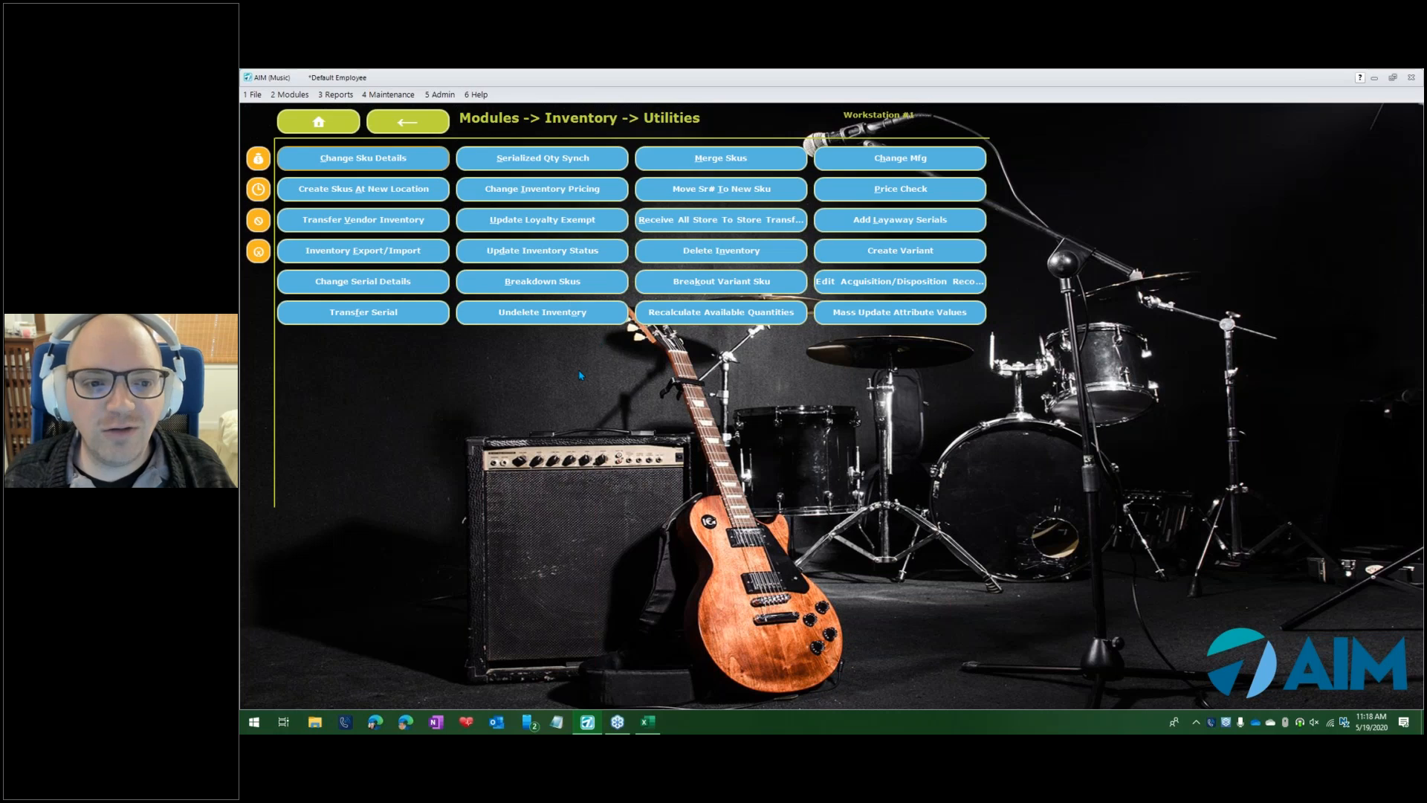
Look up SKU RT14 in Change Sku Details, try AutoPrice on it, and close the window without saving
{"action": "left_click", "coordinate": [363, 158]}
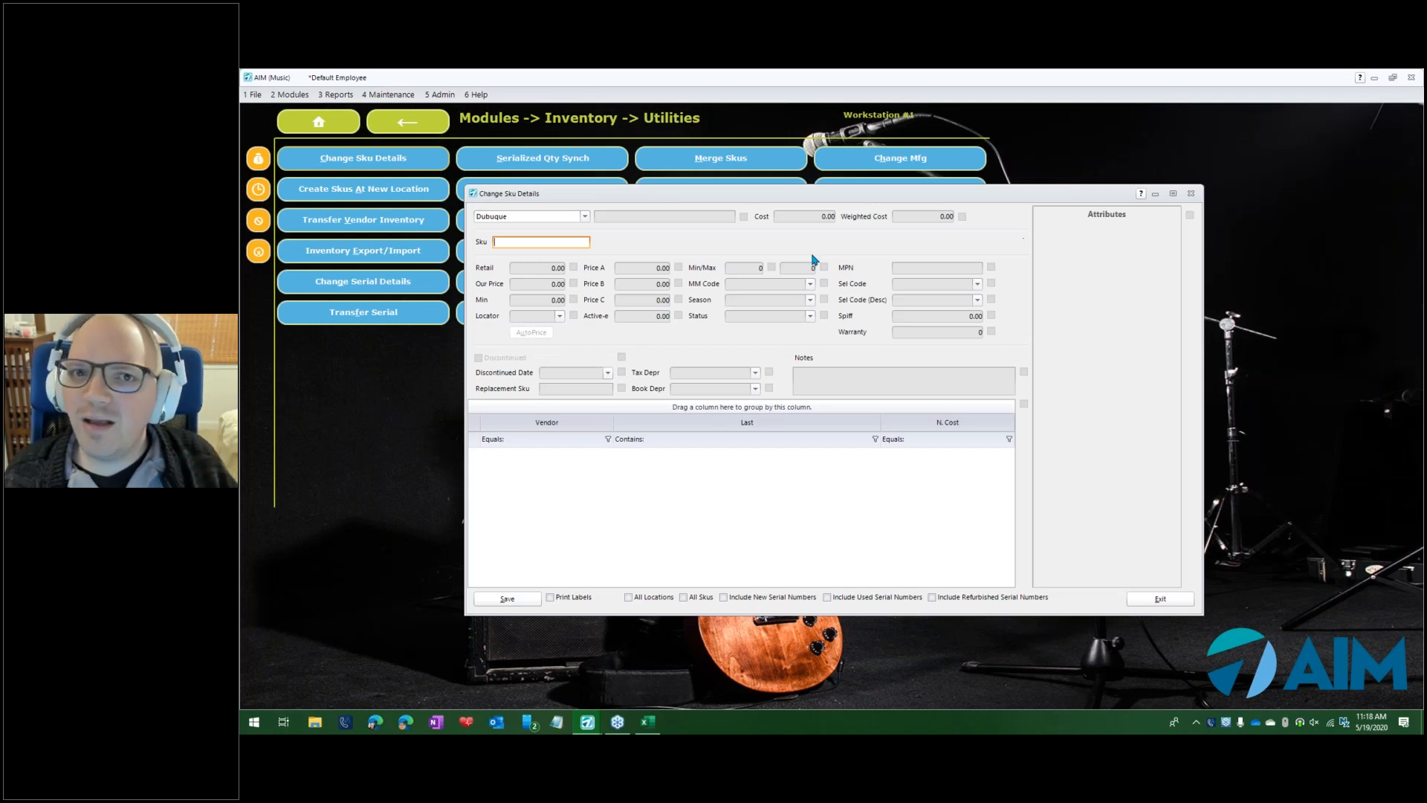
{"action": "type", "text": "RT"}
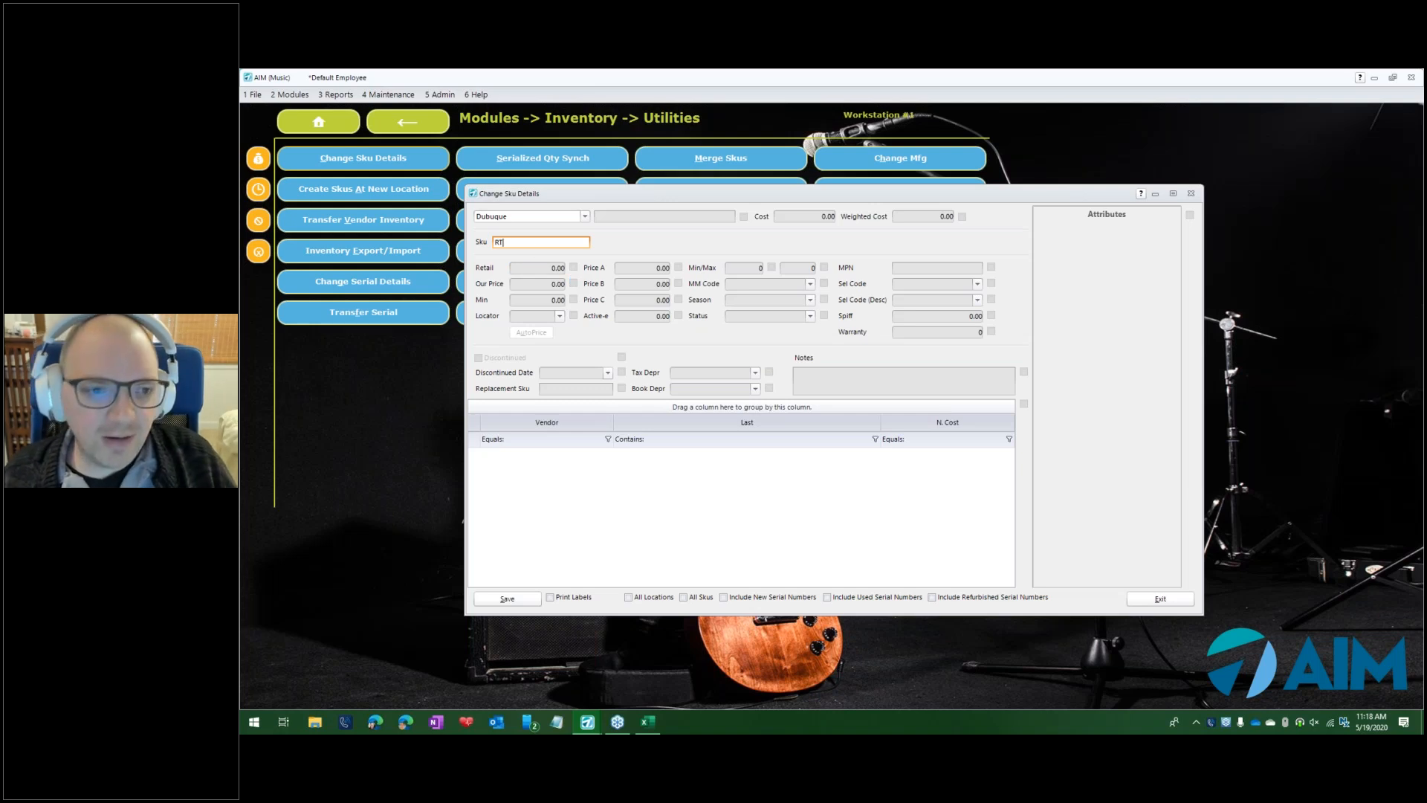
{"action": "type", "text": "14"}
{"action": "key", "text": "Return"}
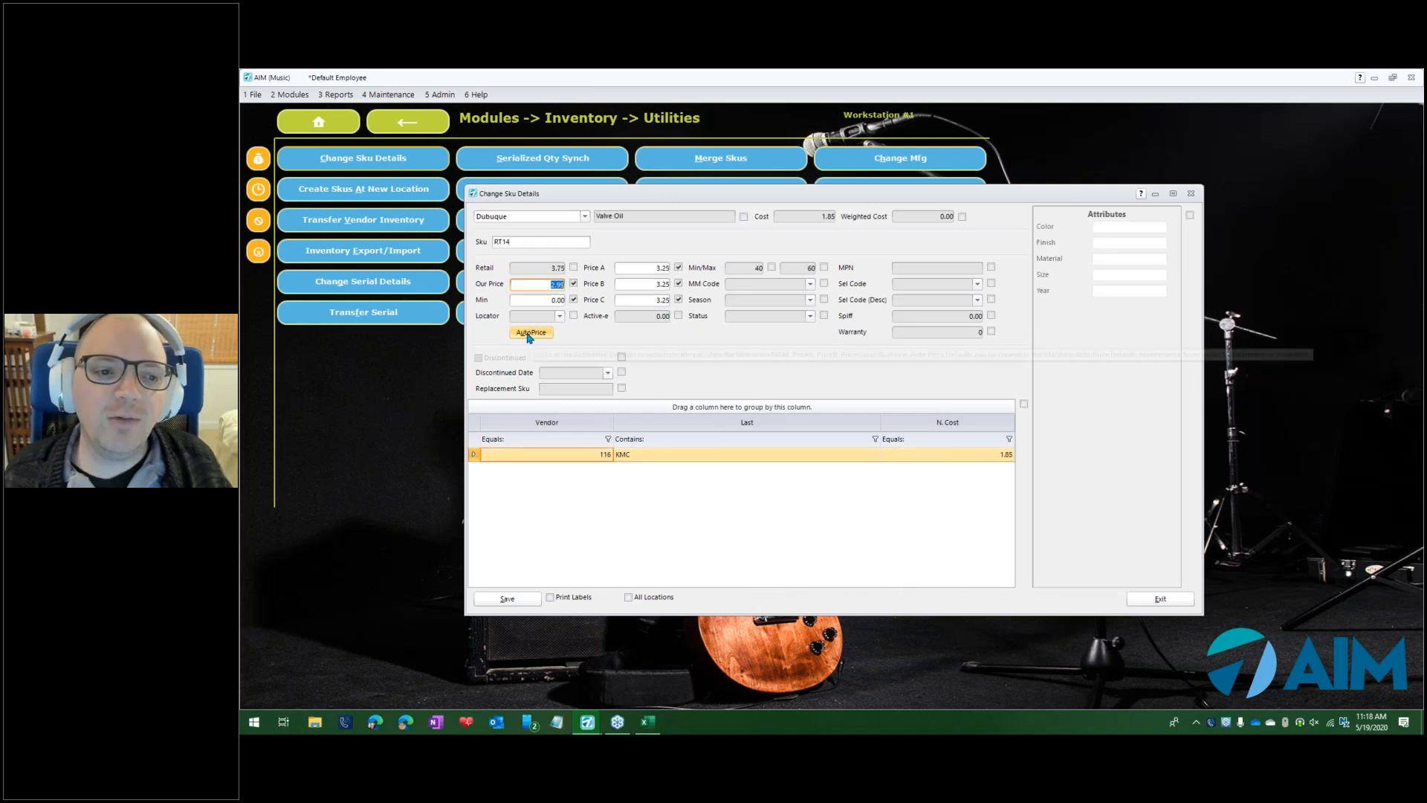
{"action": "left_click", "coordinate": [532, 334]}
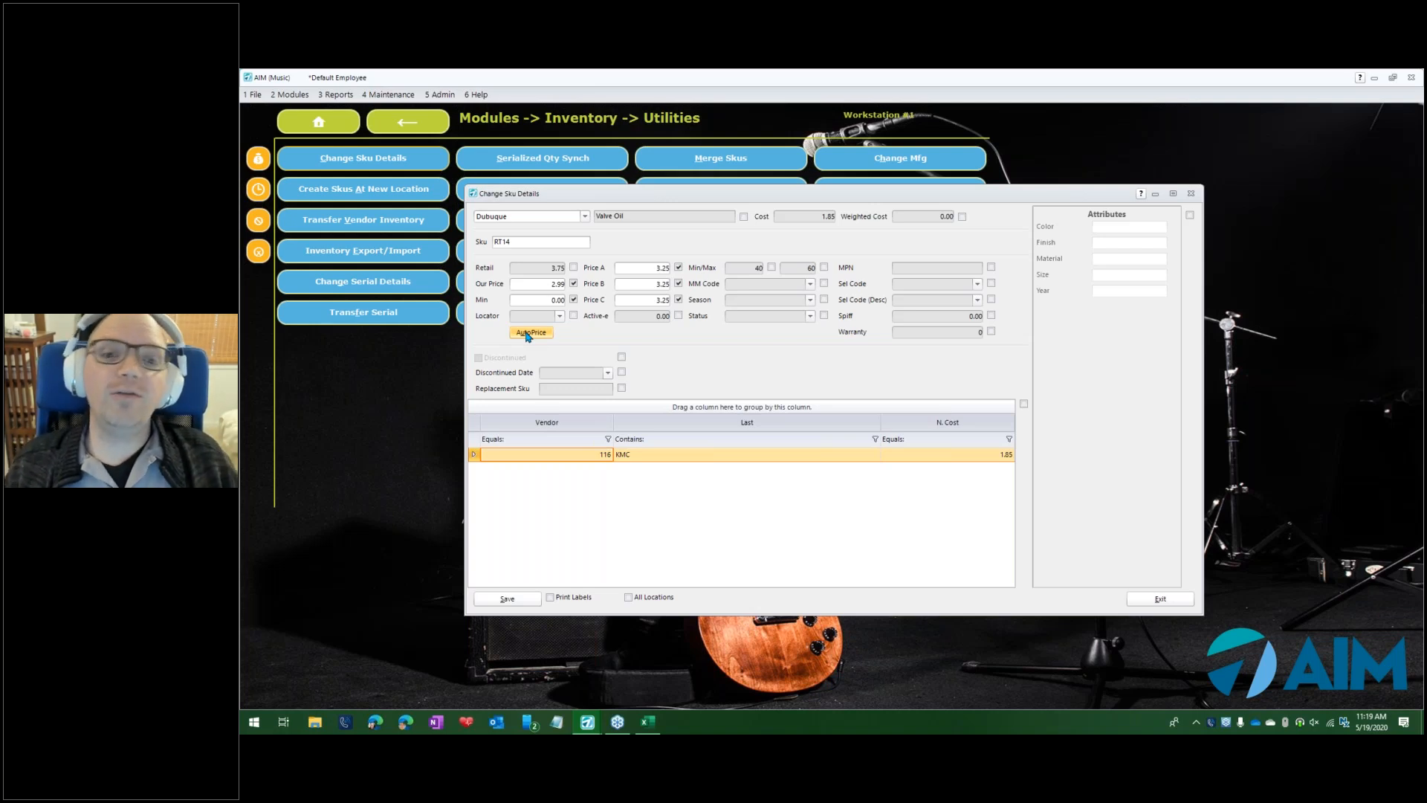
{"action": "left_click", "coordinate": [1192, 195]}
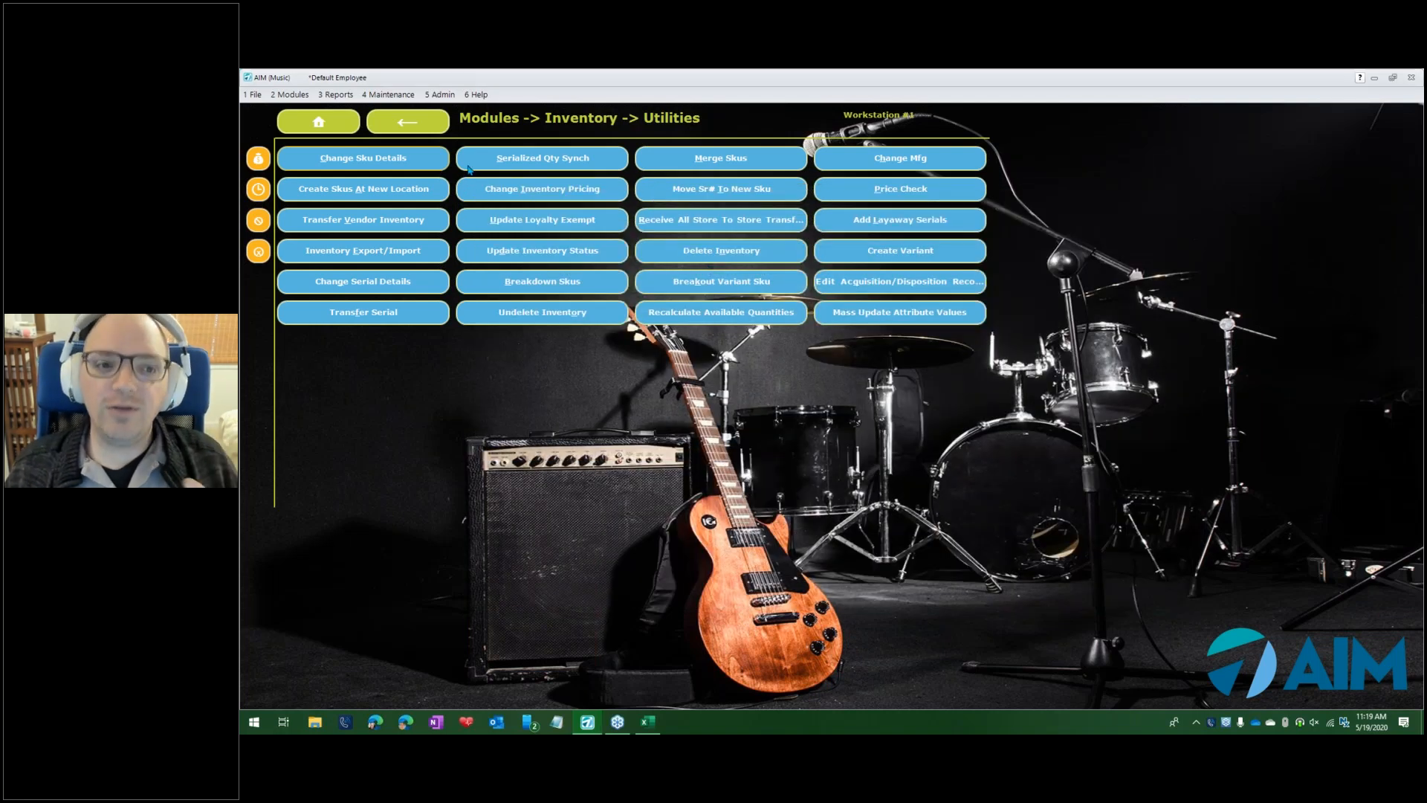
Go to the inventory maintenance options and open Maintain AutoPrice Defaults
{"action": "left_click", "coordinate": [335, 131]}
{"action": "left_click", "coordinate": [919, 156]}
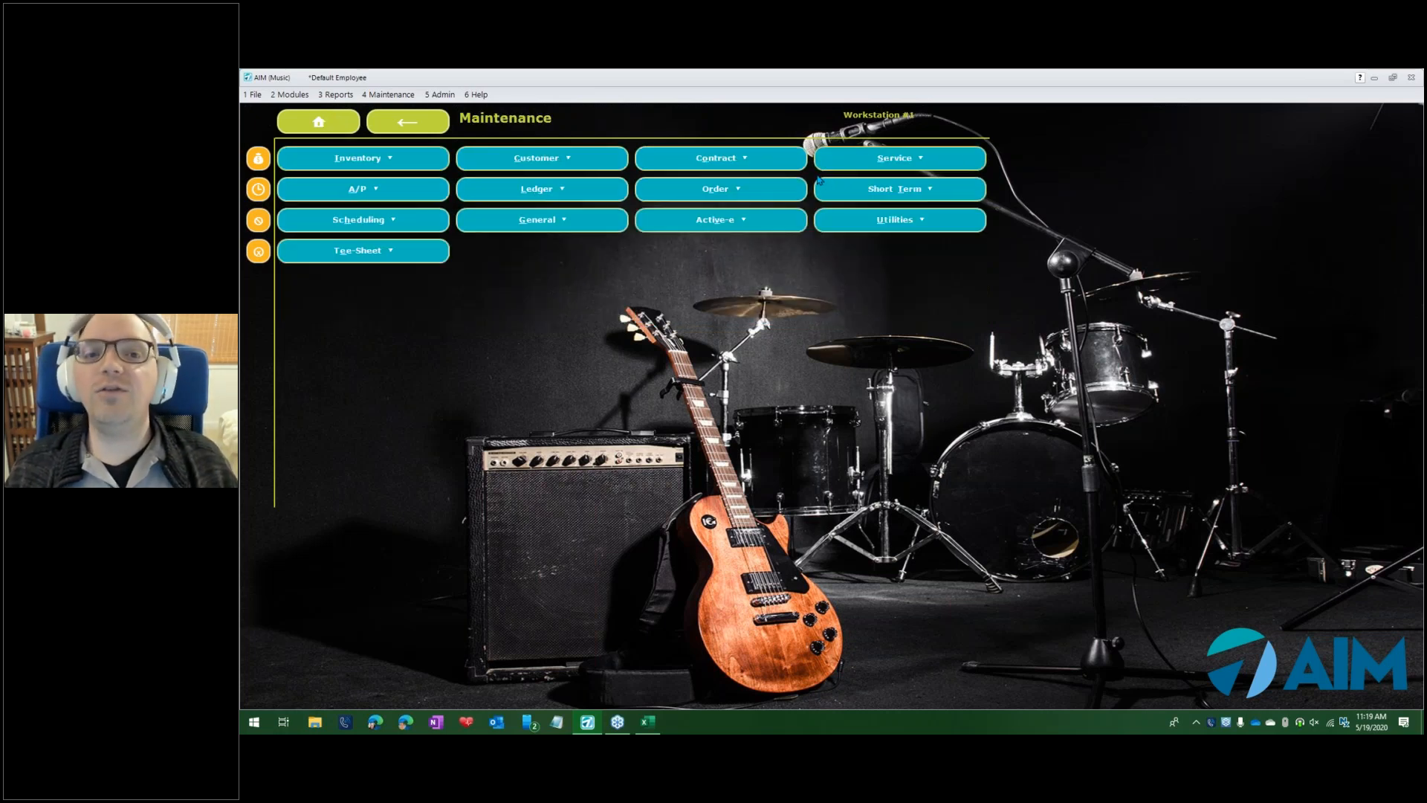
{"action": "left_click", "coordinate": [385, 166]}
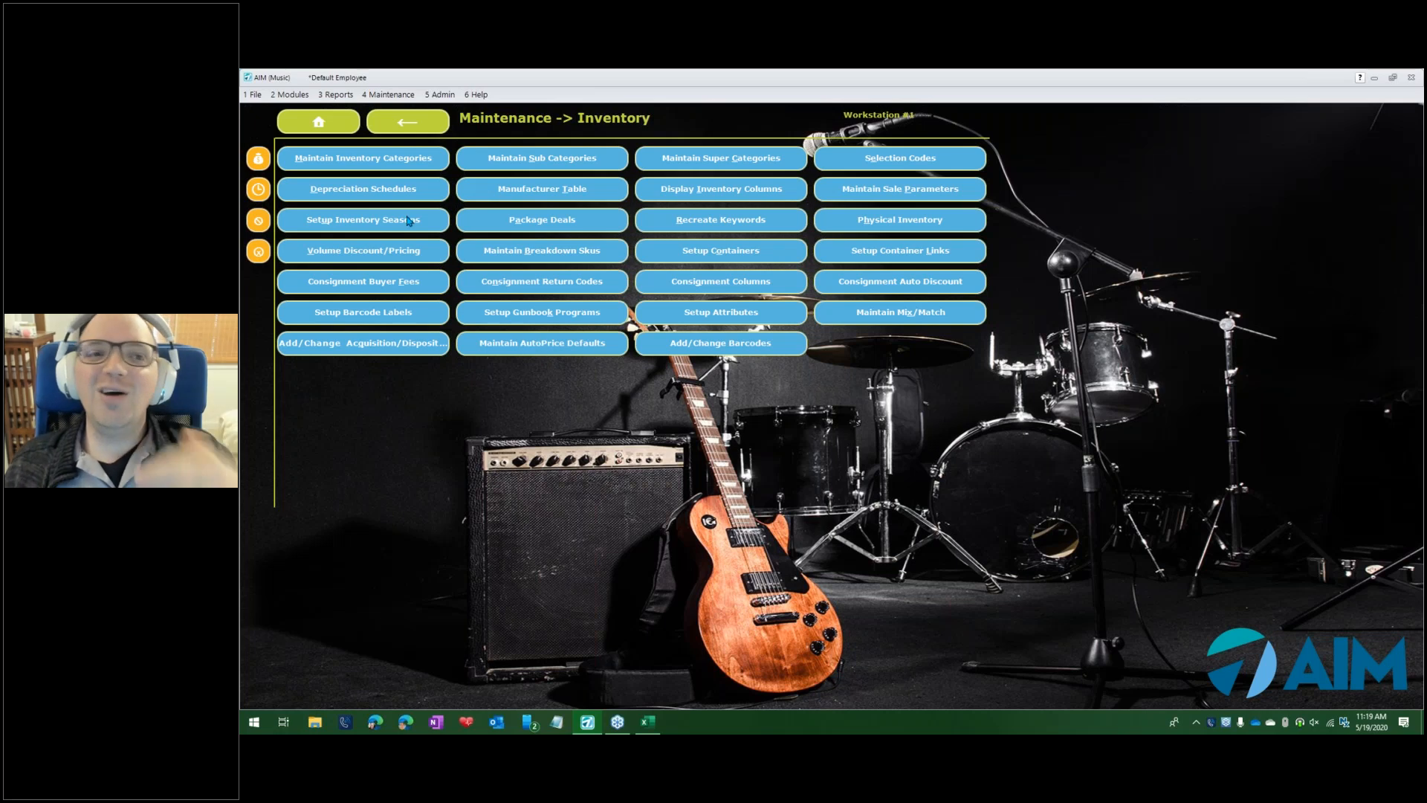
{"action": "left_click", "coordinate": [381, 98]}
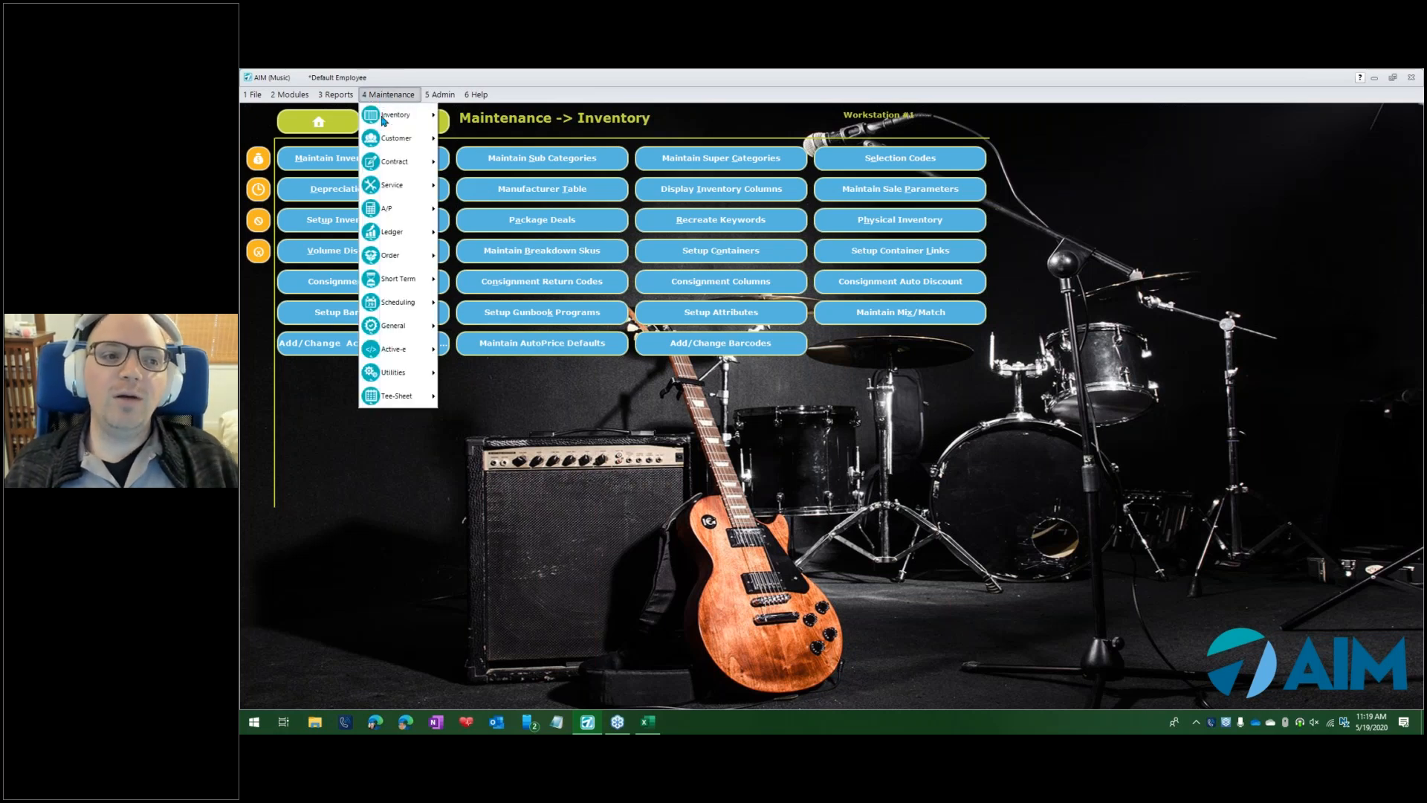
{"action": "mouse_move", "coordinate": [401, 115]}
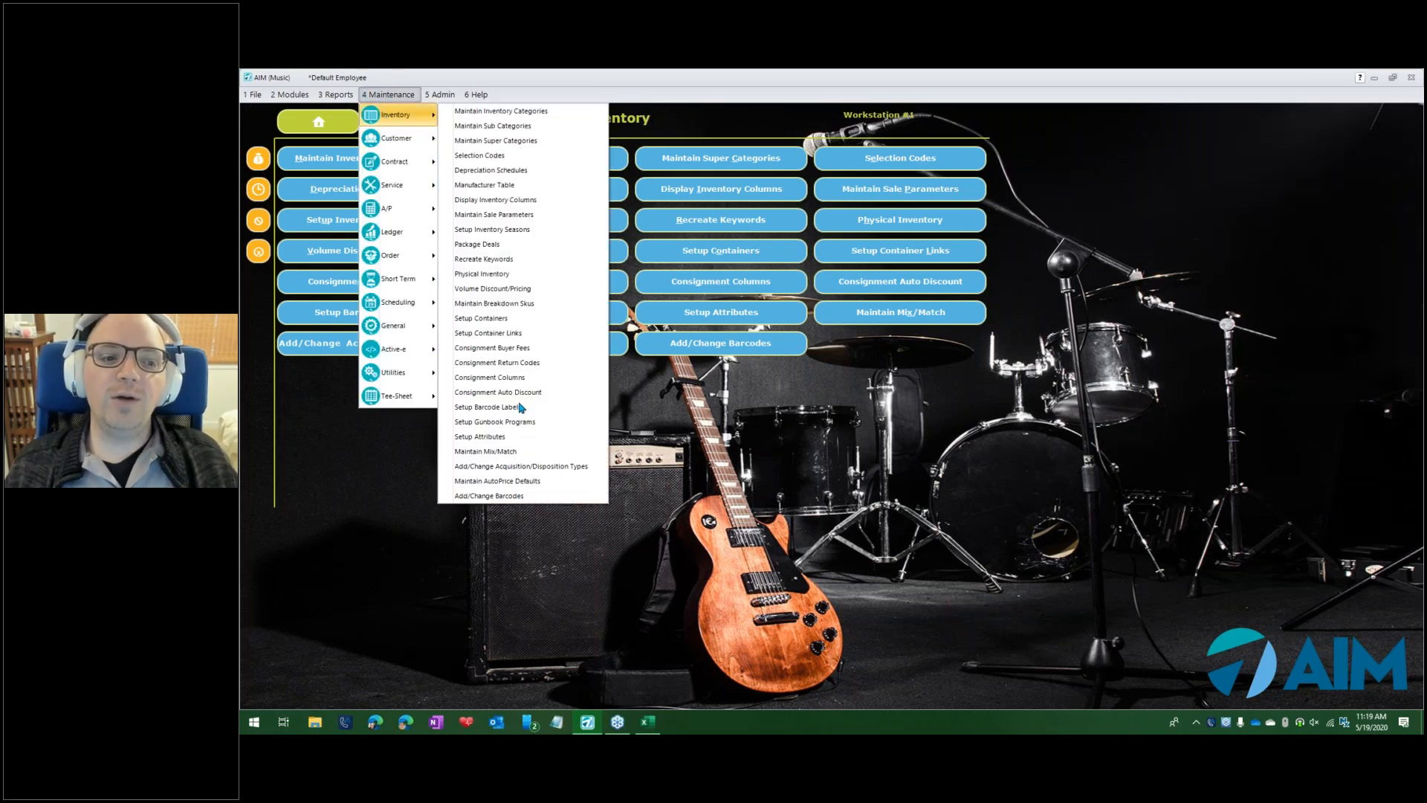
{"action": "left_click", "coordinate": [521, 482]}
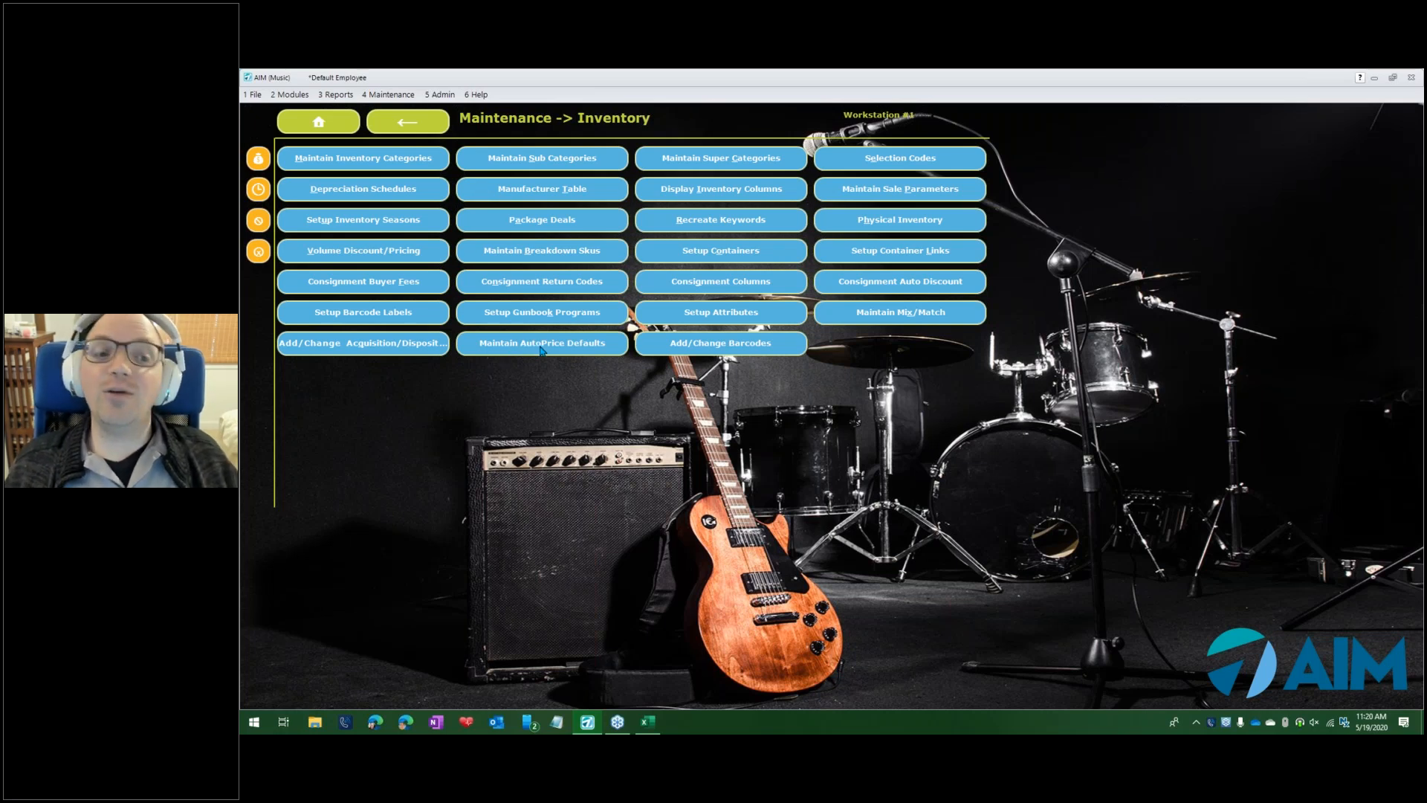
{"action": "left_click", "coordinate": [545, 344]}
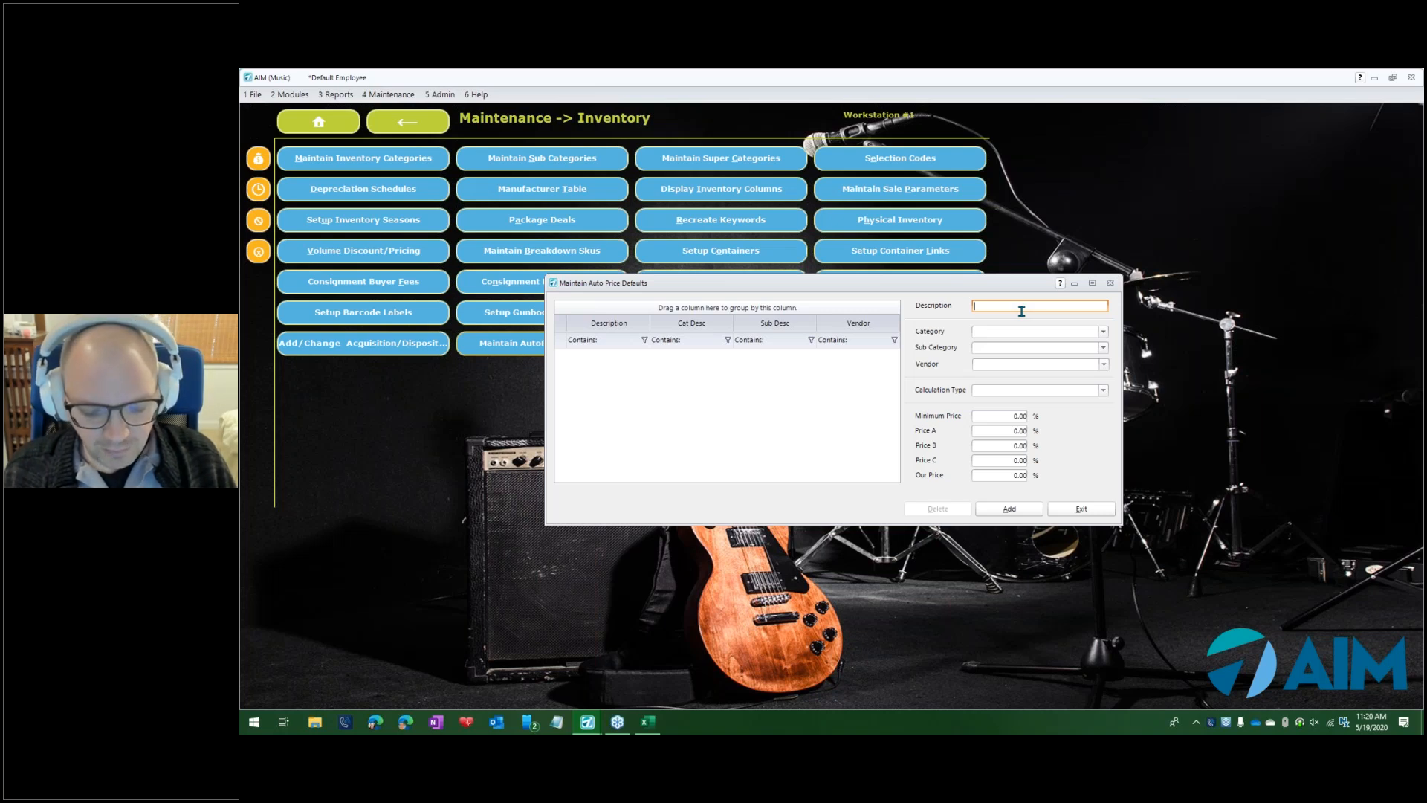
Enter an auto price default described as Accessories with category Band & Orch Acc and sub category Lubricants, leaving the vendor blank
{"action": "type", "text": "Accessories"}
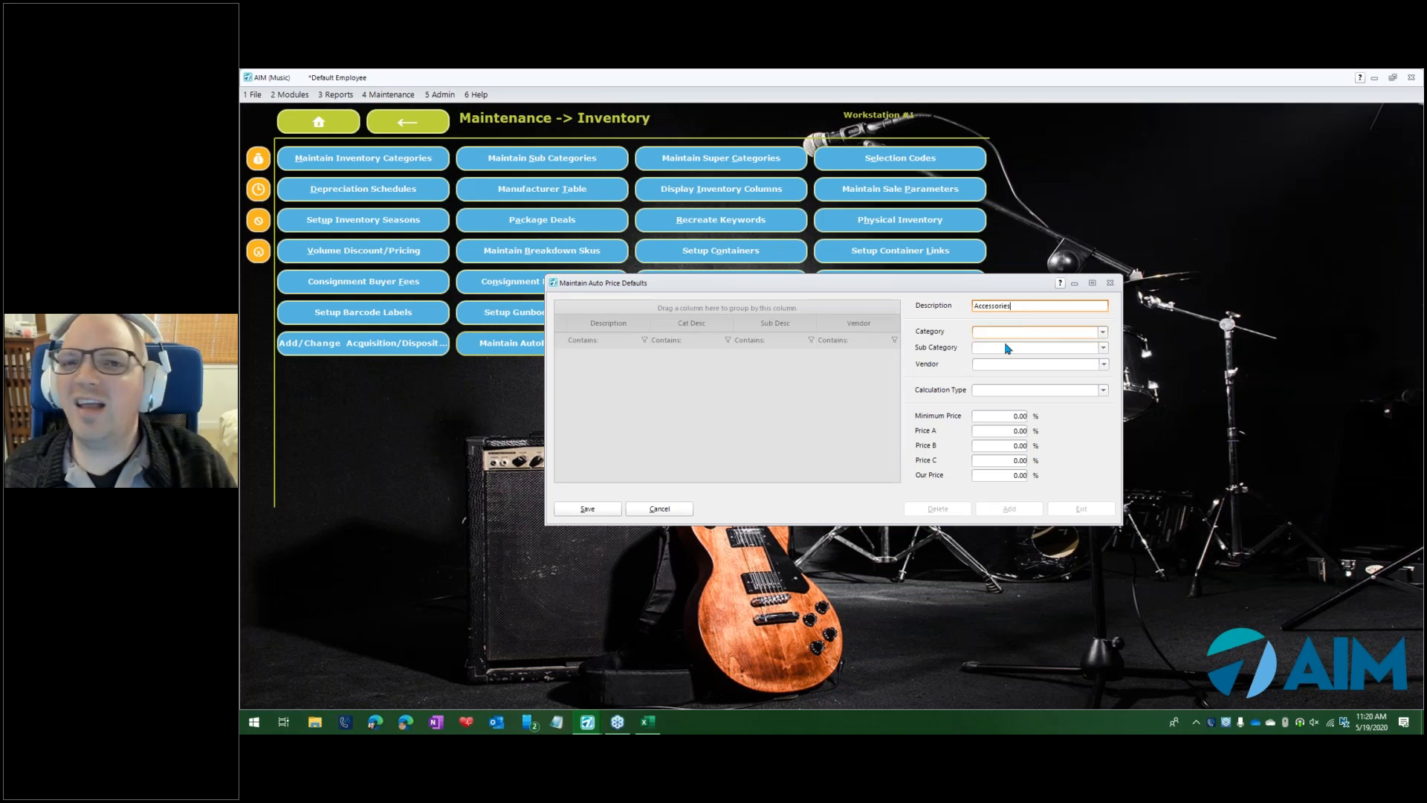
{"action": "left_click", "coordinate": [1017, 334]}
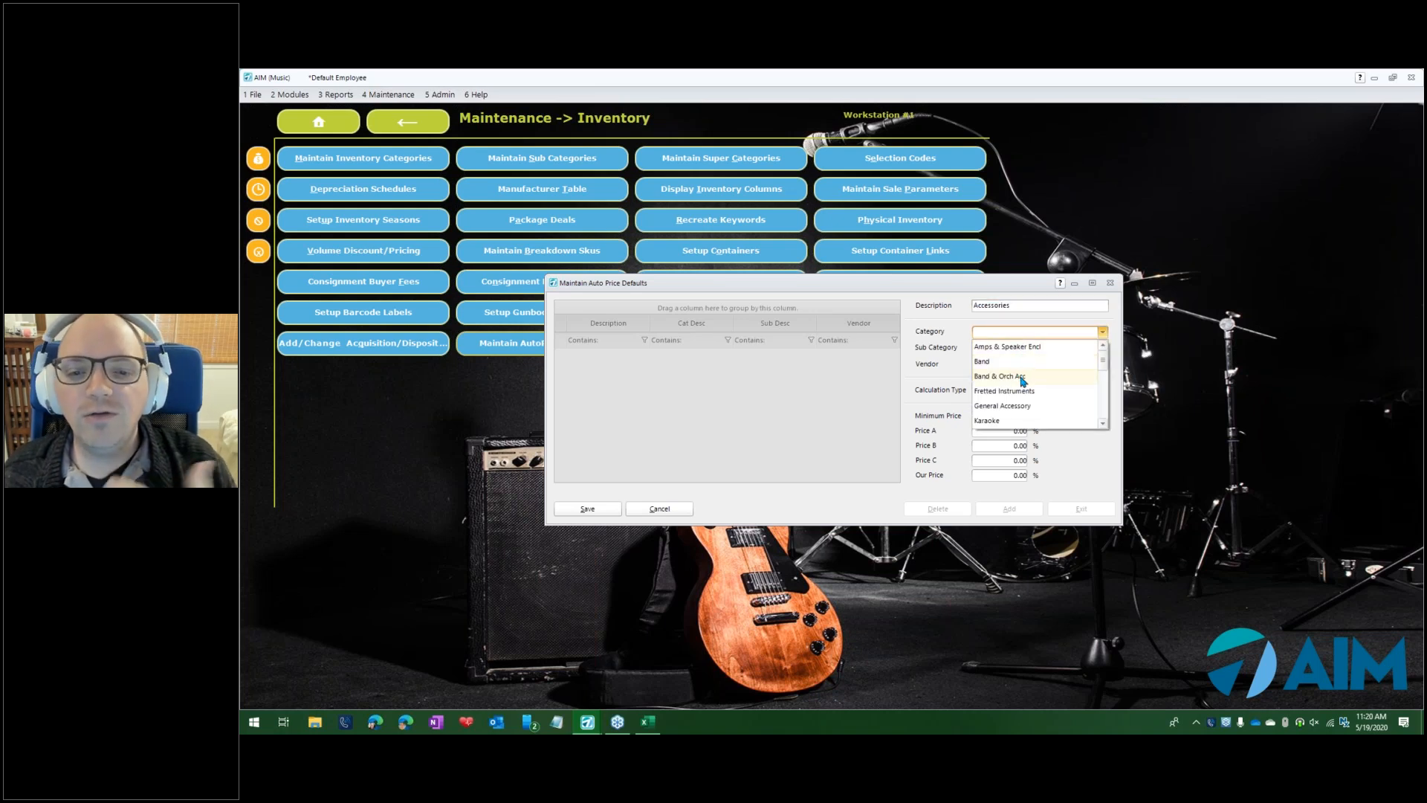
{"action": "left_click", "coordinate": [1022, 378]}
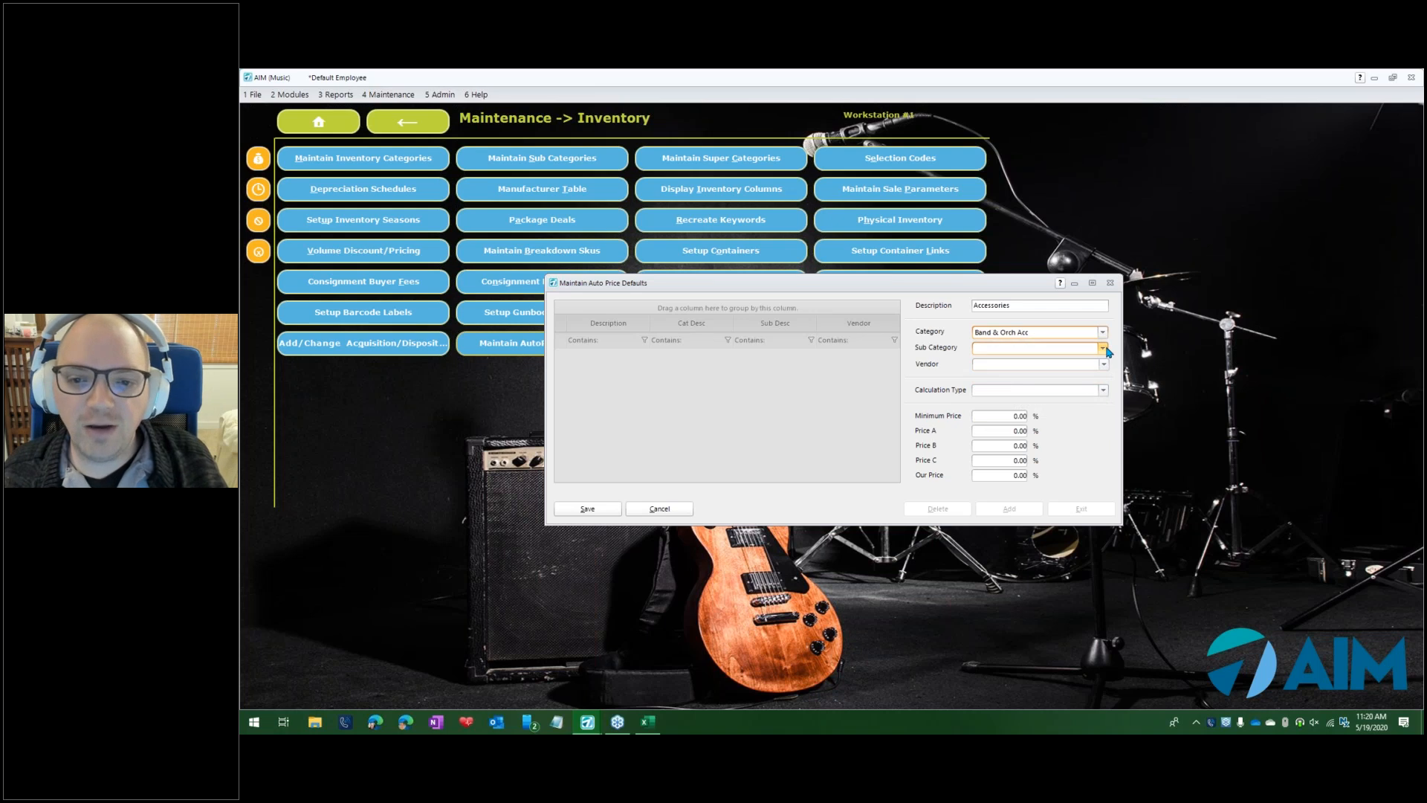
{"action": "left_click", "coordinate": [1104, 349]}
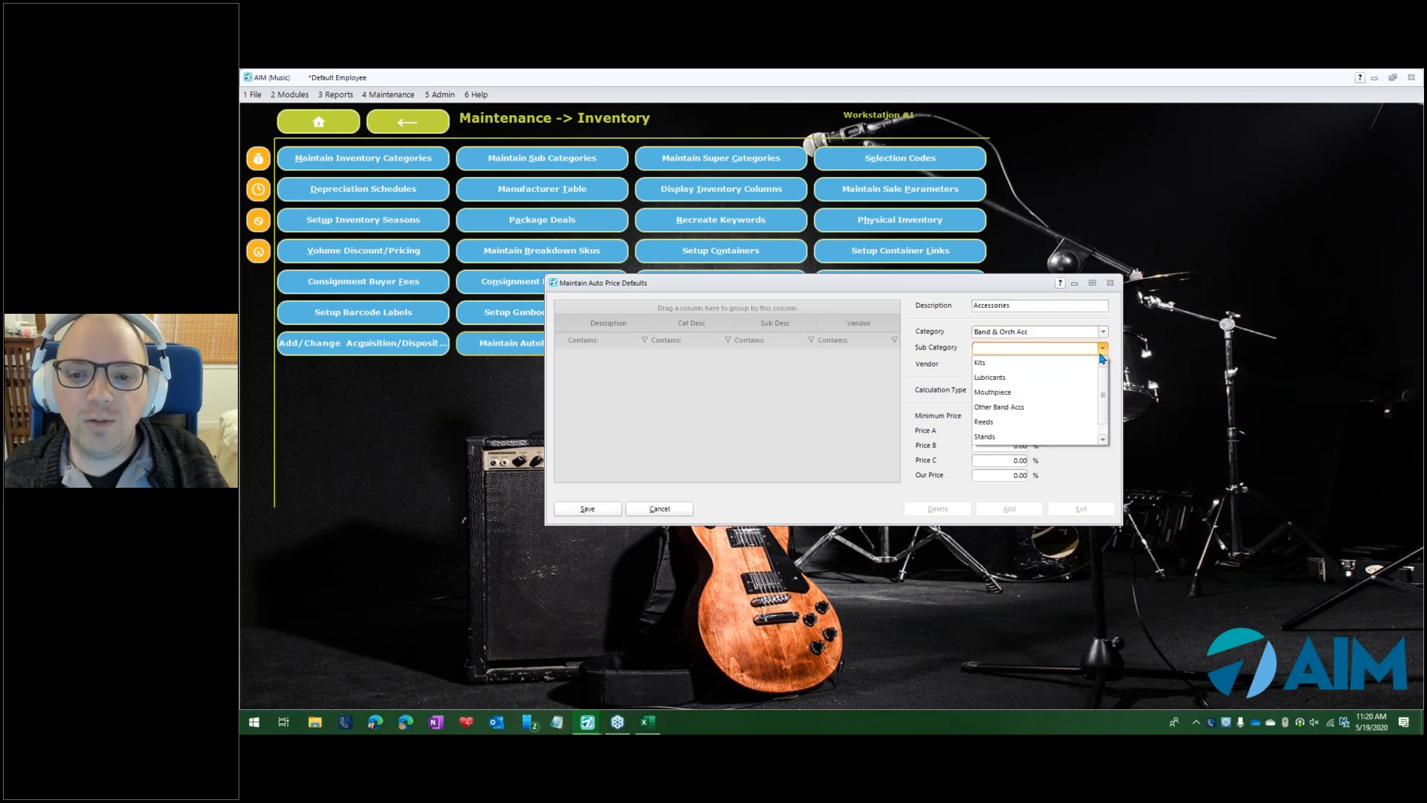
{"action": "left_click", "coordinate": [1025, 377]}
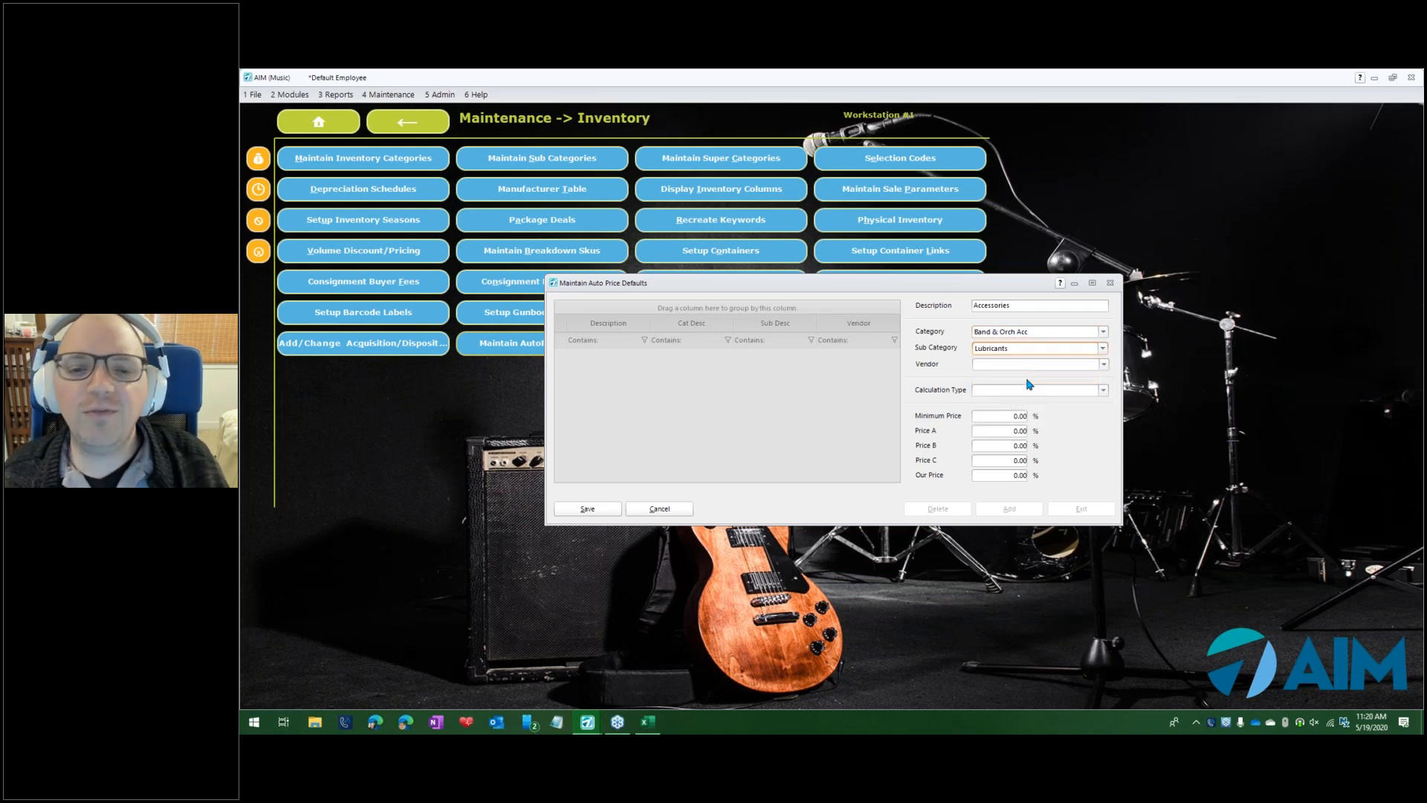
{"action": "left_click", "coordinate": [1105, 365]}
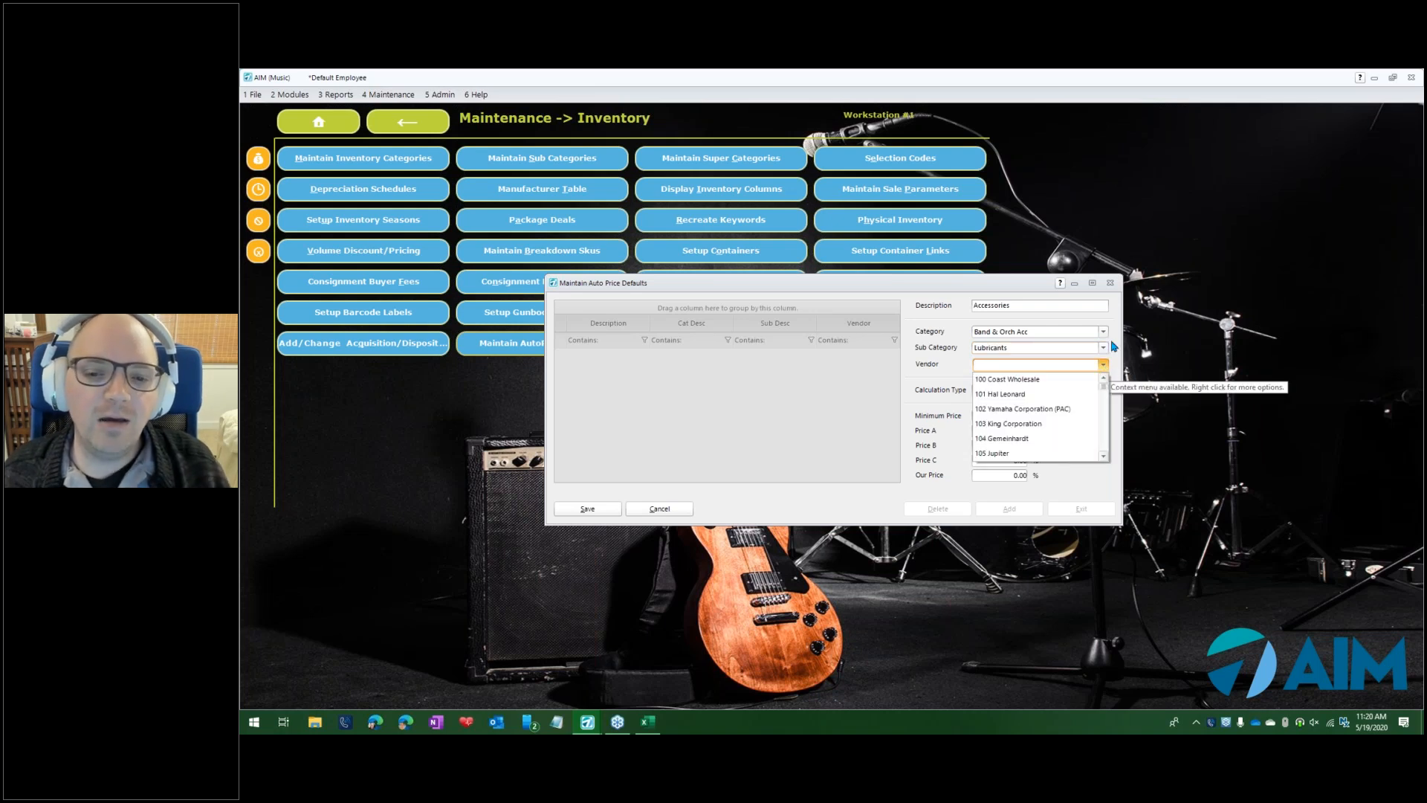
{"action": "left_click", "coordinate": [1013, 367]}
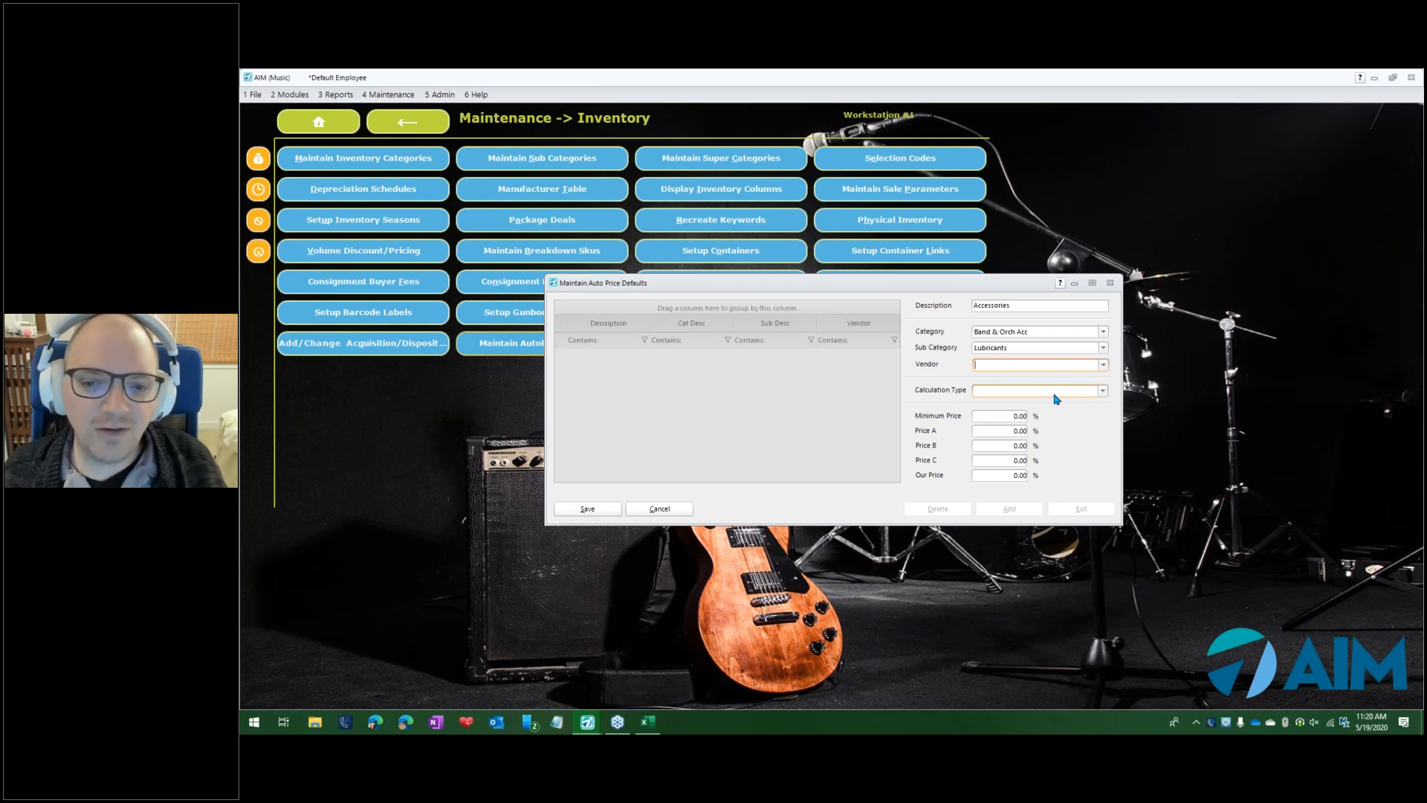
Set the Accessories default's calculation type to Margin Percentage - Cost and its Our Price margin to 40%
{"action": "left_click", "coordinate": [1104, 391]}
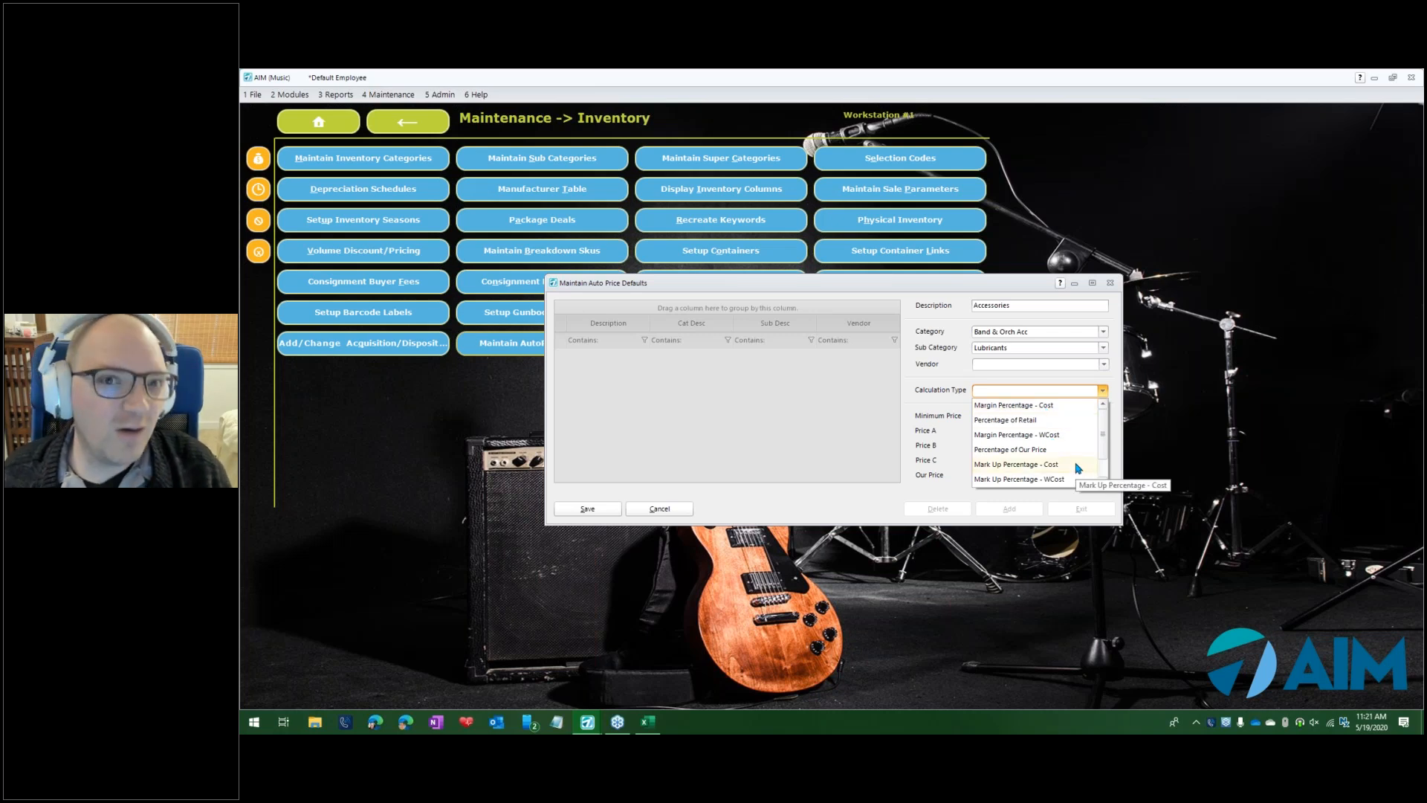
{"action": "left_click", "coordinate": [1060, 407]}
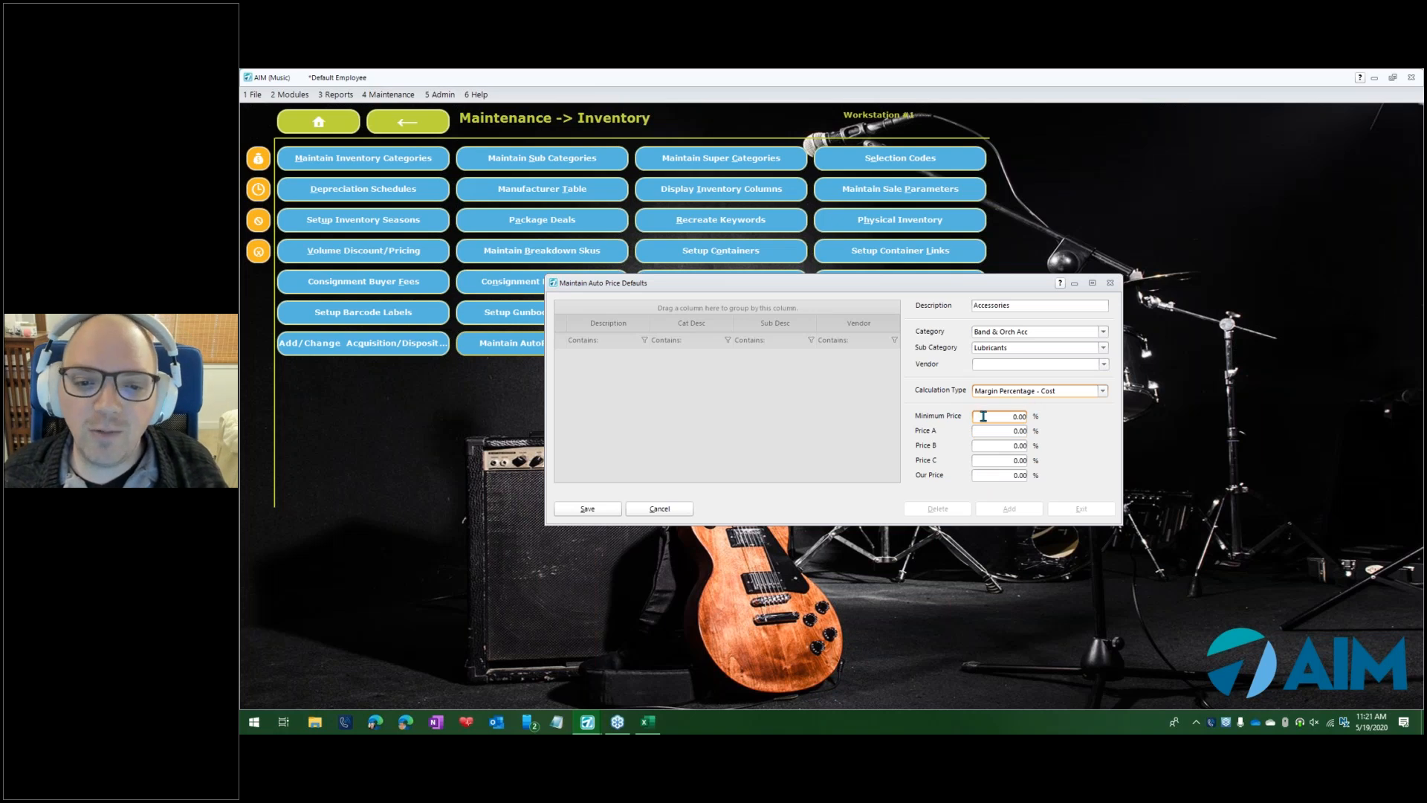
{"action": "left_click", "coordinate": [996, 476]}
{"action": "type", "text": "40"}
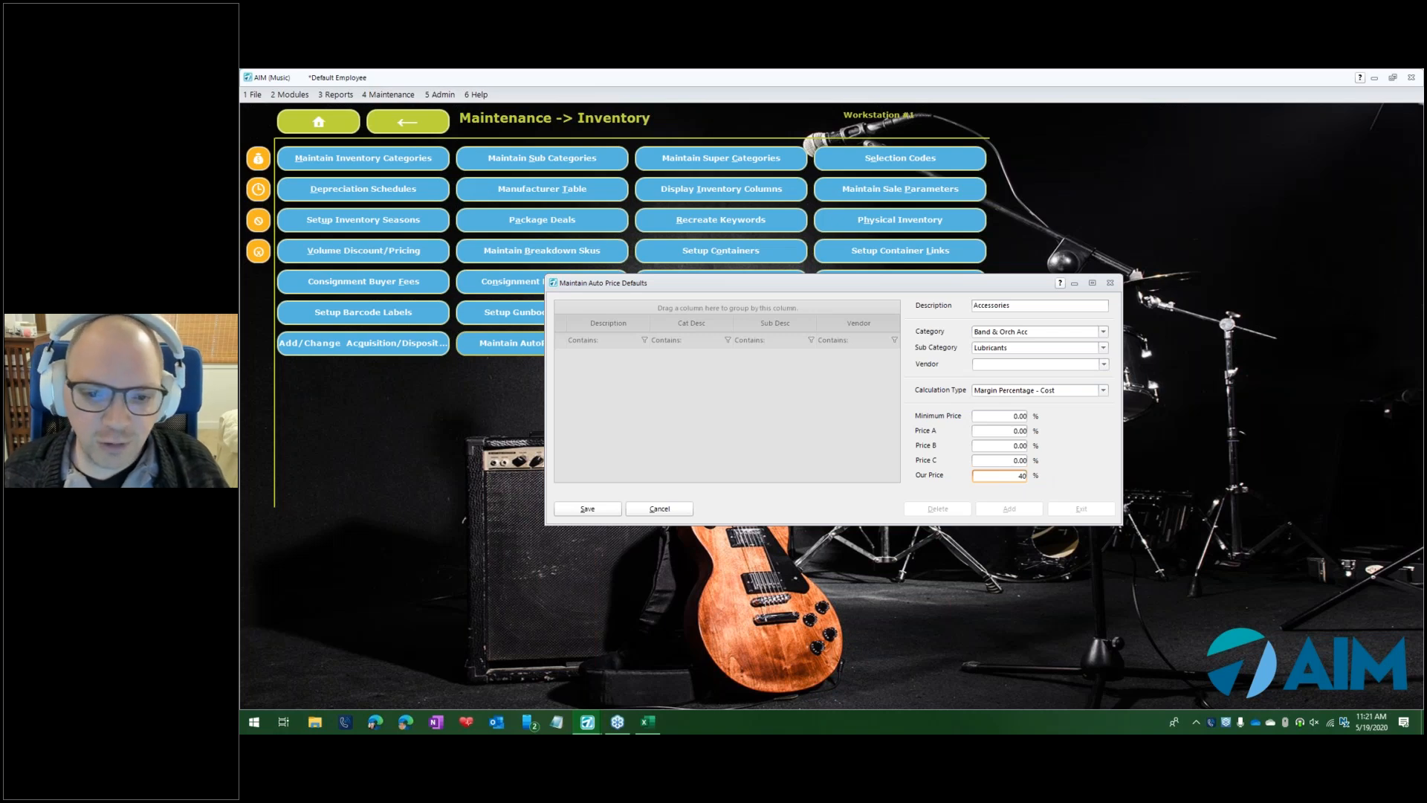
Set Minimum Price to 20%, Price A to 35%, Price B to 30% and Price C to 25%, then save the default and exit
{"action": "left_click_drag", "start_coordinate": [1009, 416], "coordinate": [1056, 420]}
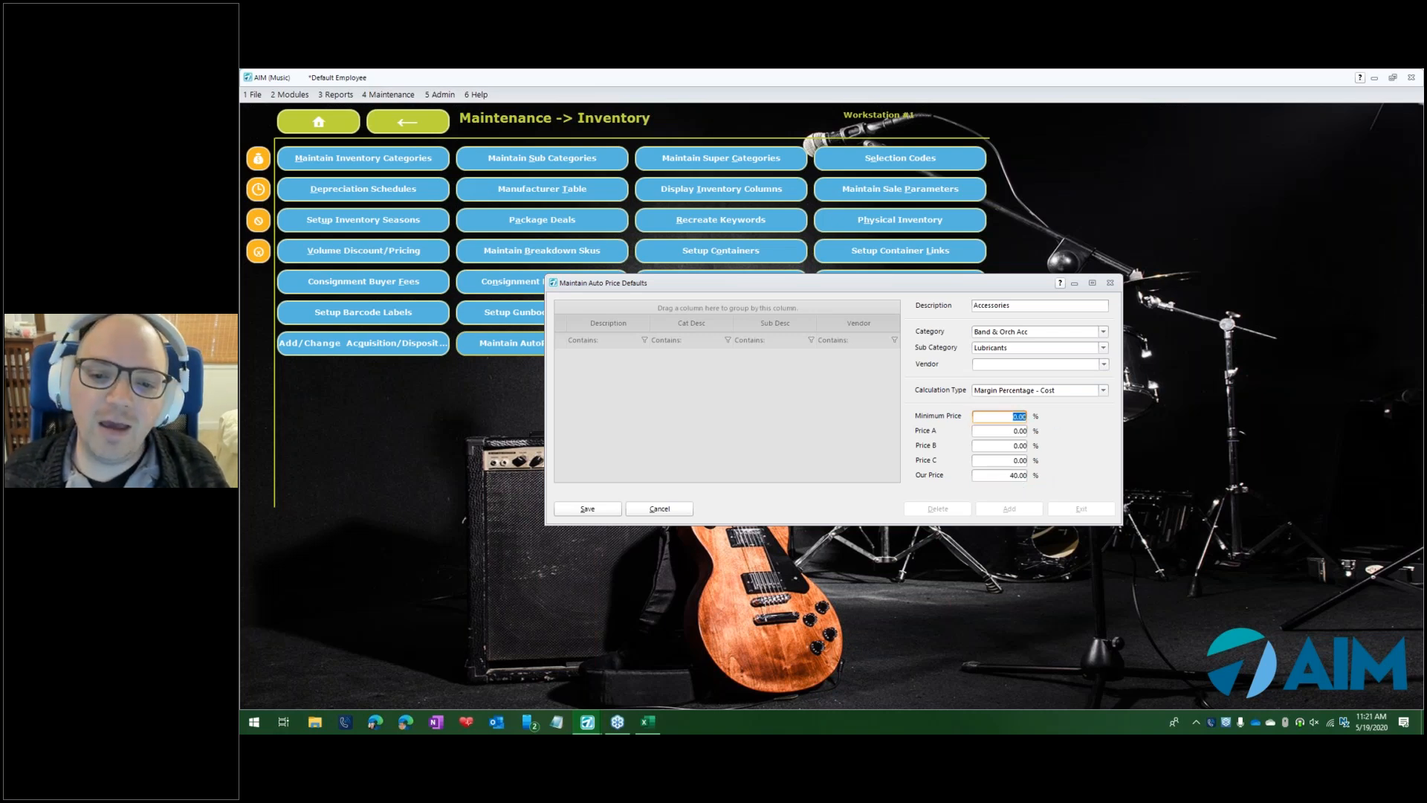
{"action": "type", "text": "20"}
{"action": "key", "text": "Tab"}
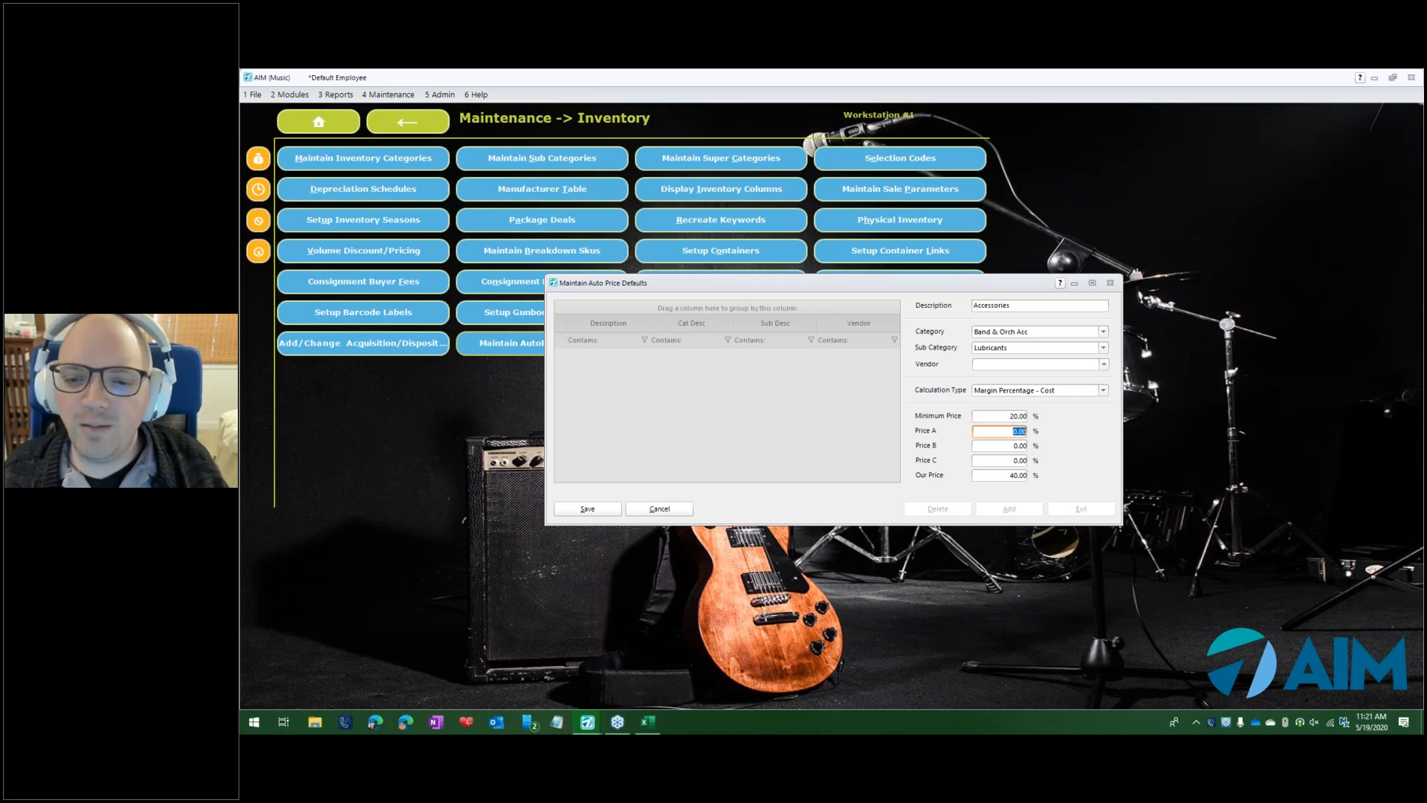
{"action": "type", "text": "35"}
{"action": "key", "text": "Tab"}
{"action": "type", "text": "30"}
{"action": "key", "text": "Tab"}
{"action": "type", "text": "25"}
{"action": "key", "text": "Tab"}
{"action": "left_click", "coordinate": [583, 510]}
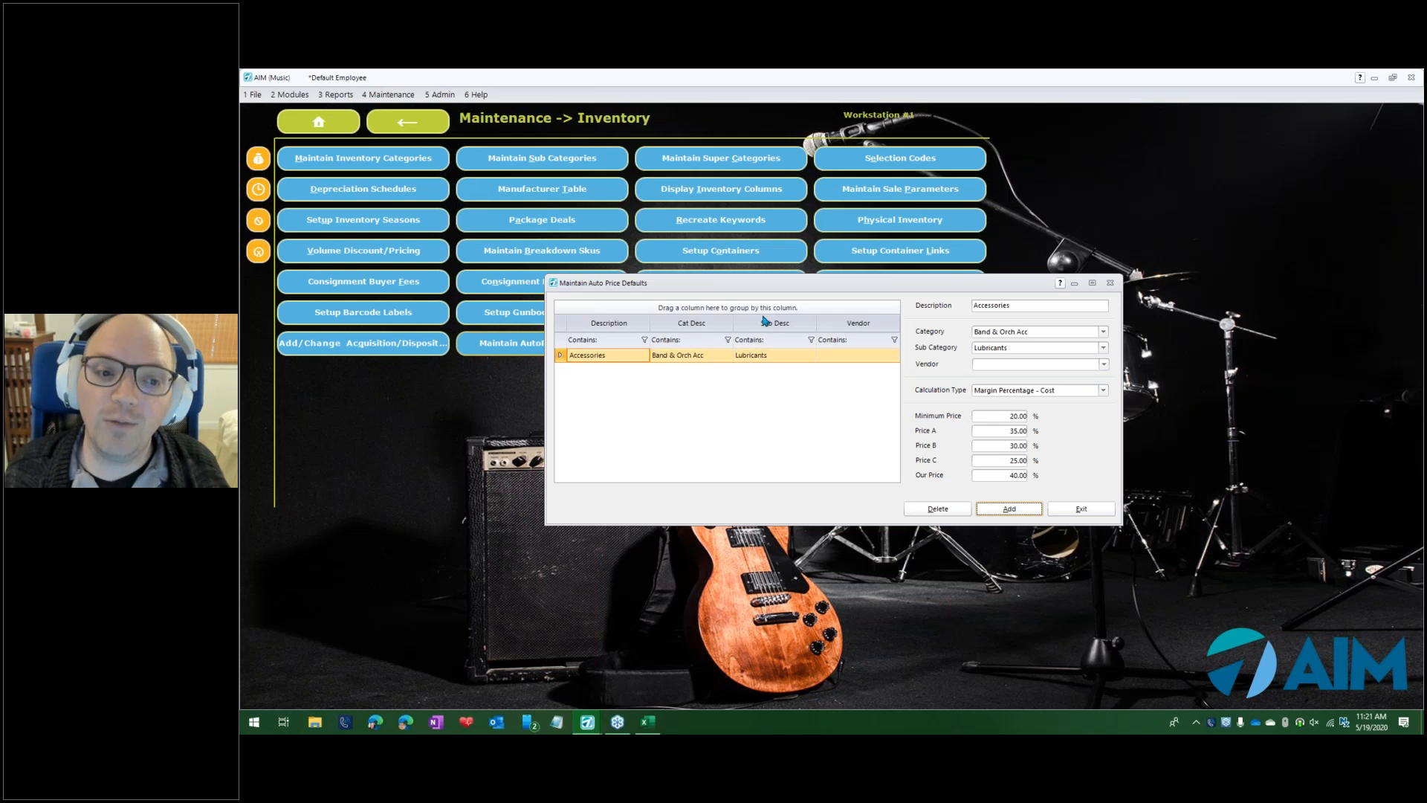
{"action": "left_click", "coordinate": [1084, 510]}
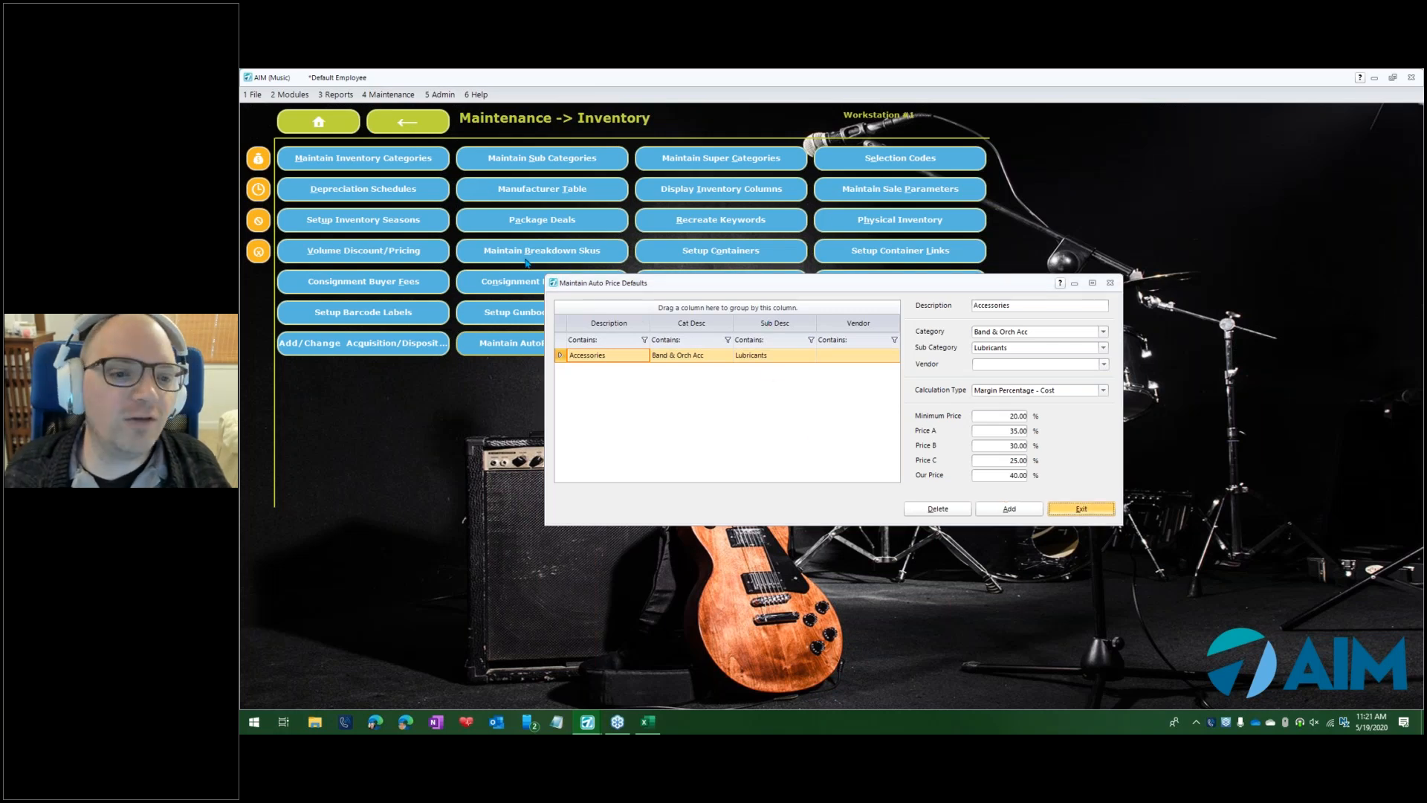
Go to the inventory utilities and load SKU RT14 in Change Sku Details
{"action": "left_click", "coordinate": [327, 128]}
{"action": "left_click", "coordinate": [528, 159]}
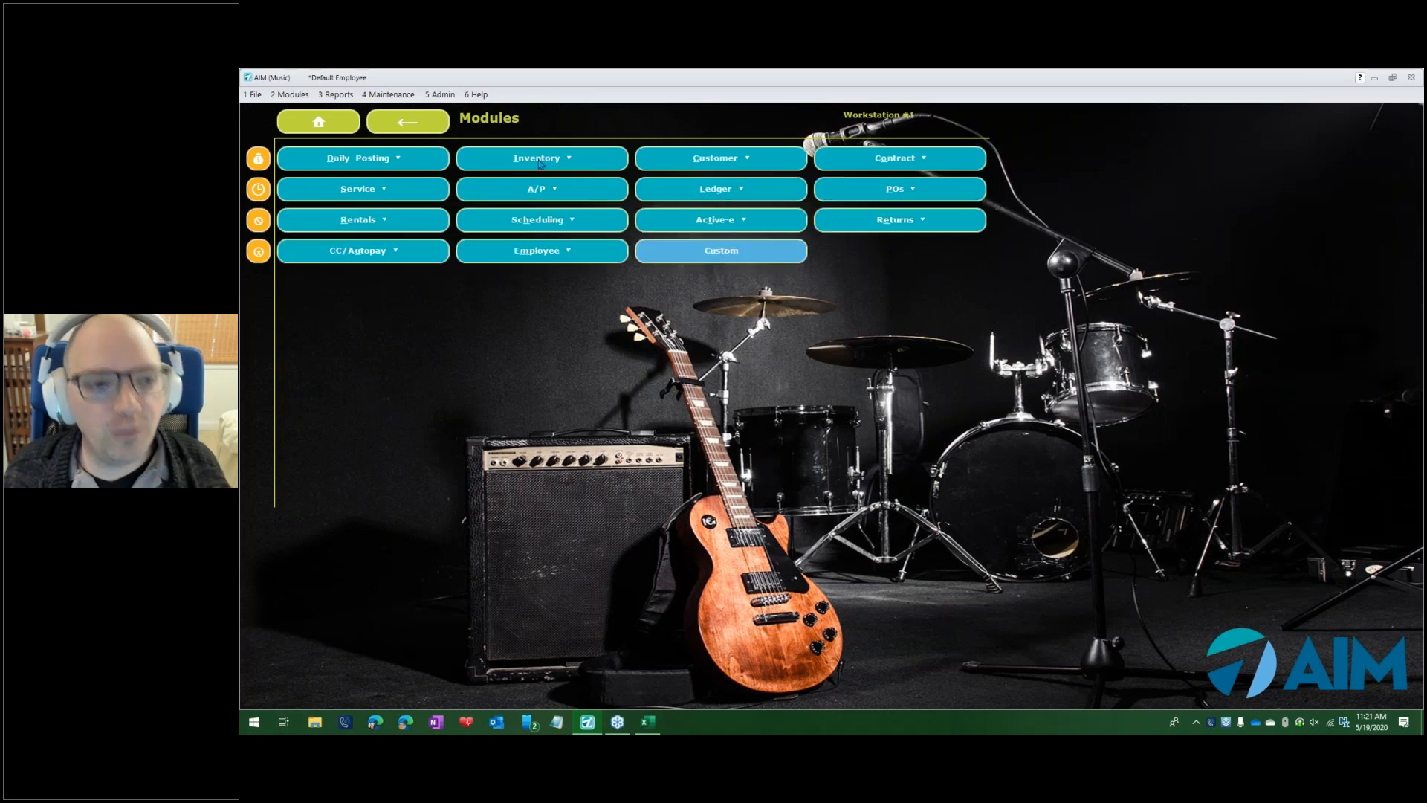
{"action": "left_click", "coordinate": [527, 159]}
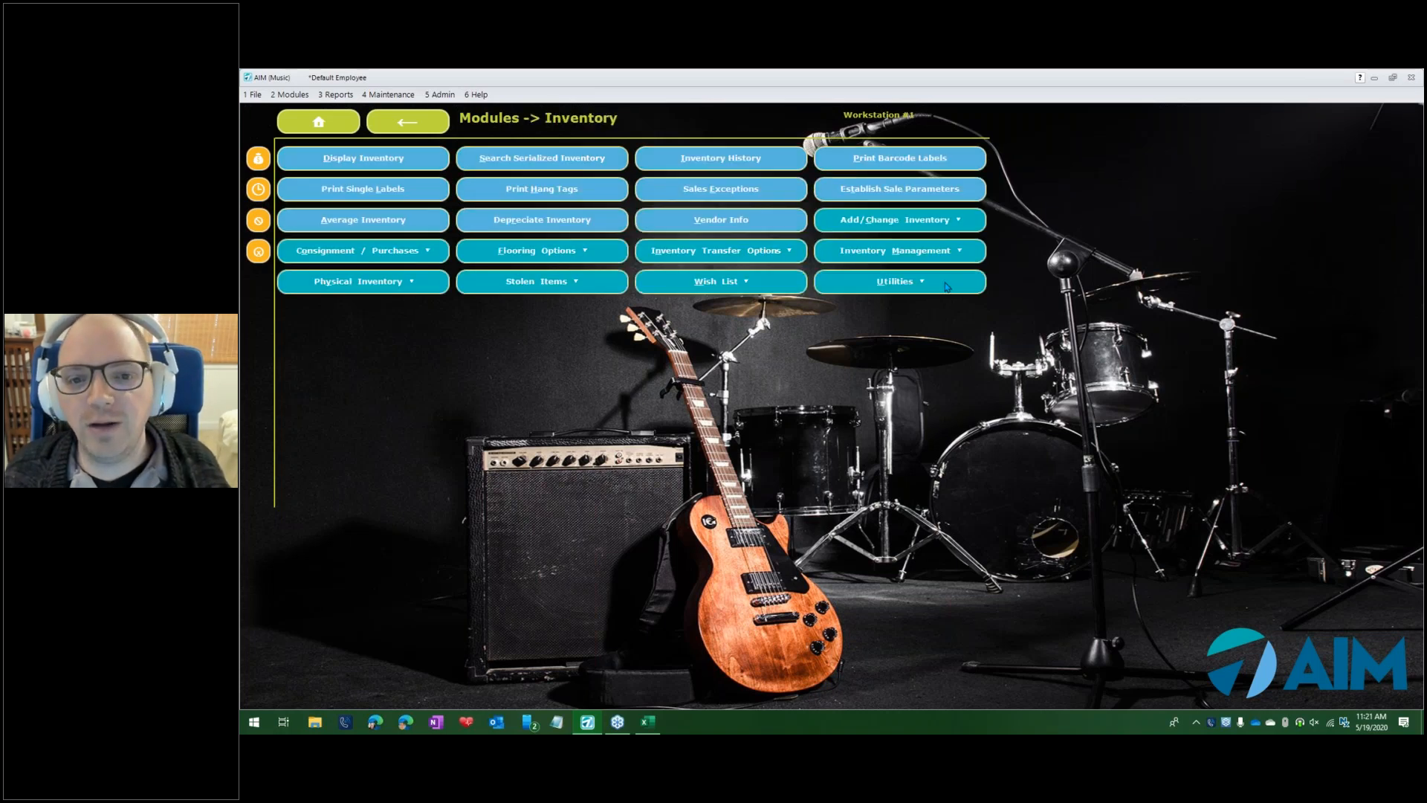
{"action": "left_click", "coordinate": [899, 282]}
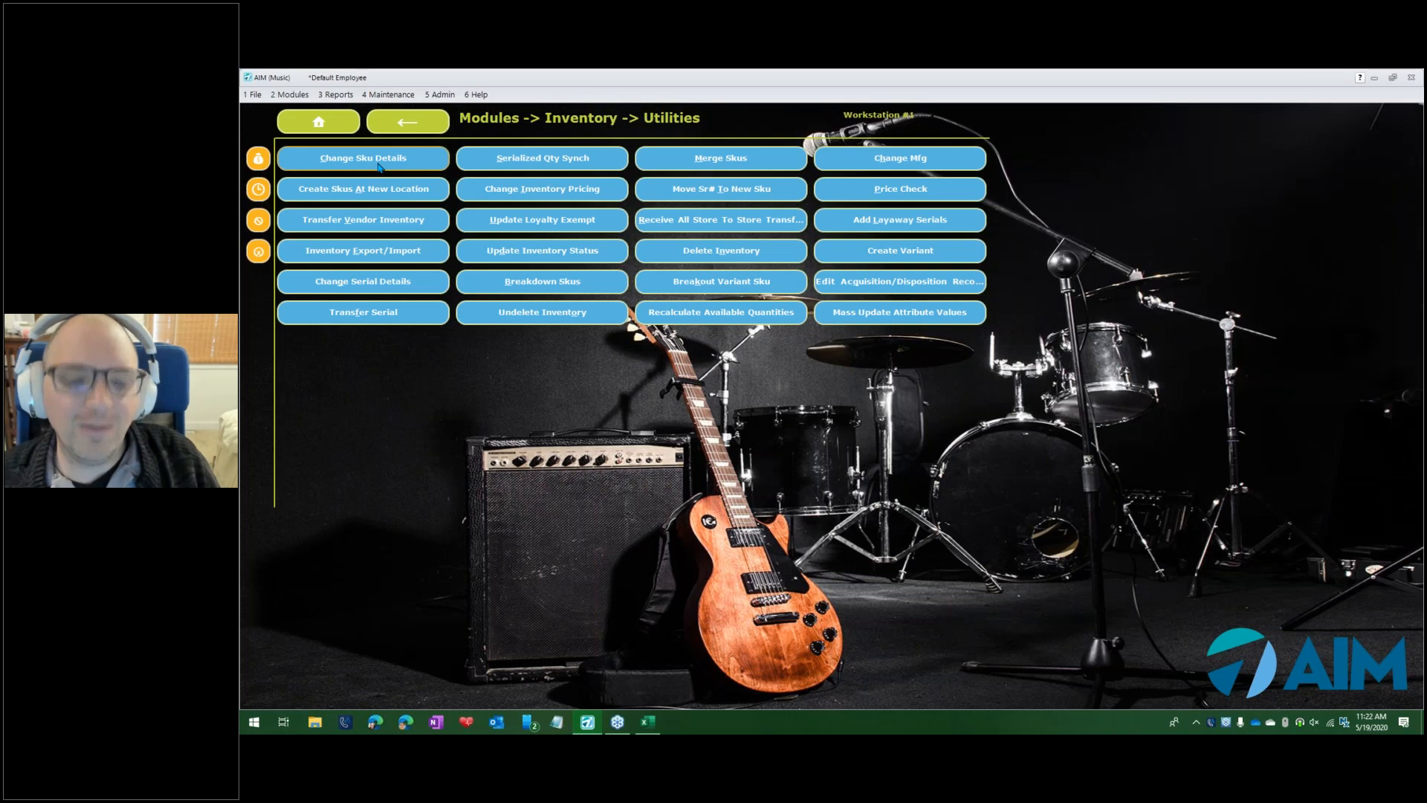
{"action": "left_click", "coordinate": [378, 164]}
{"action": "key", "text": "Return"}
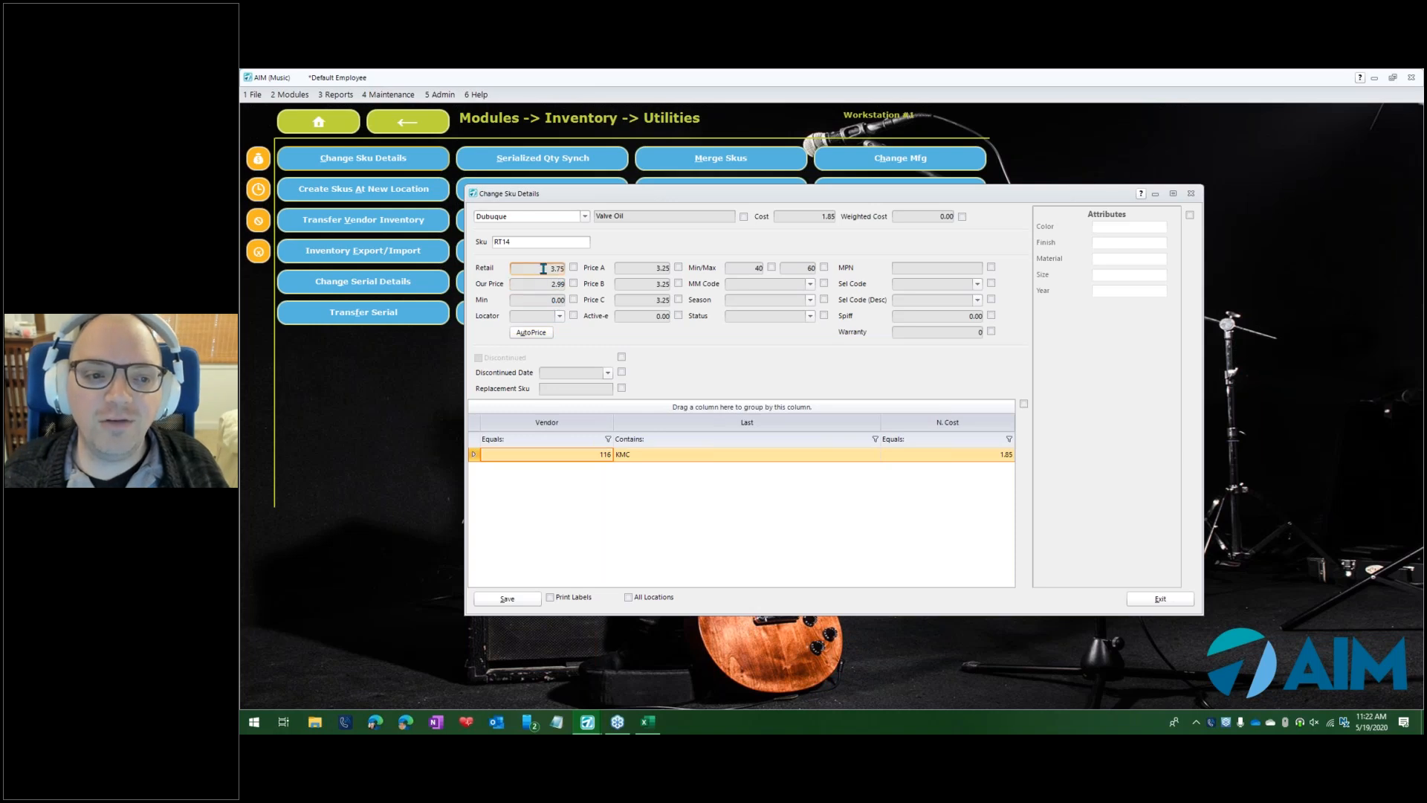
Review the cost, Our Price, Price A, Price B, Price C and minimum price of SKU RT14
{"action": "left_click", "coordinate": [814, 217]}
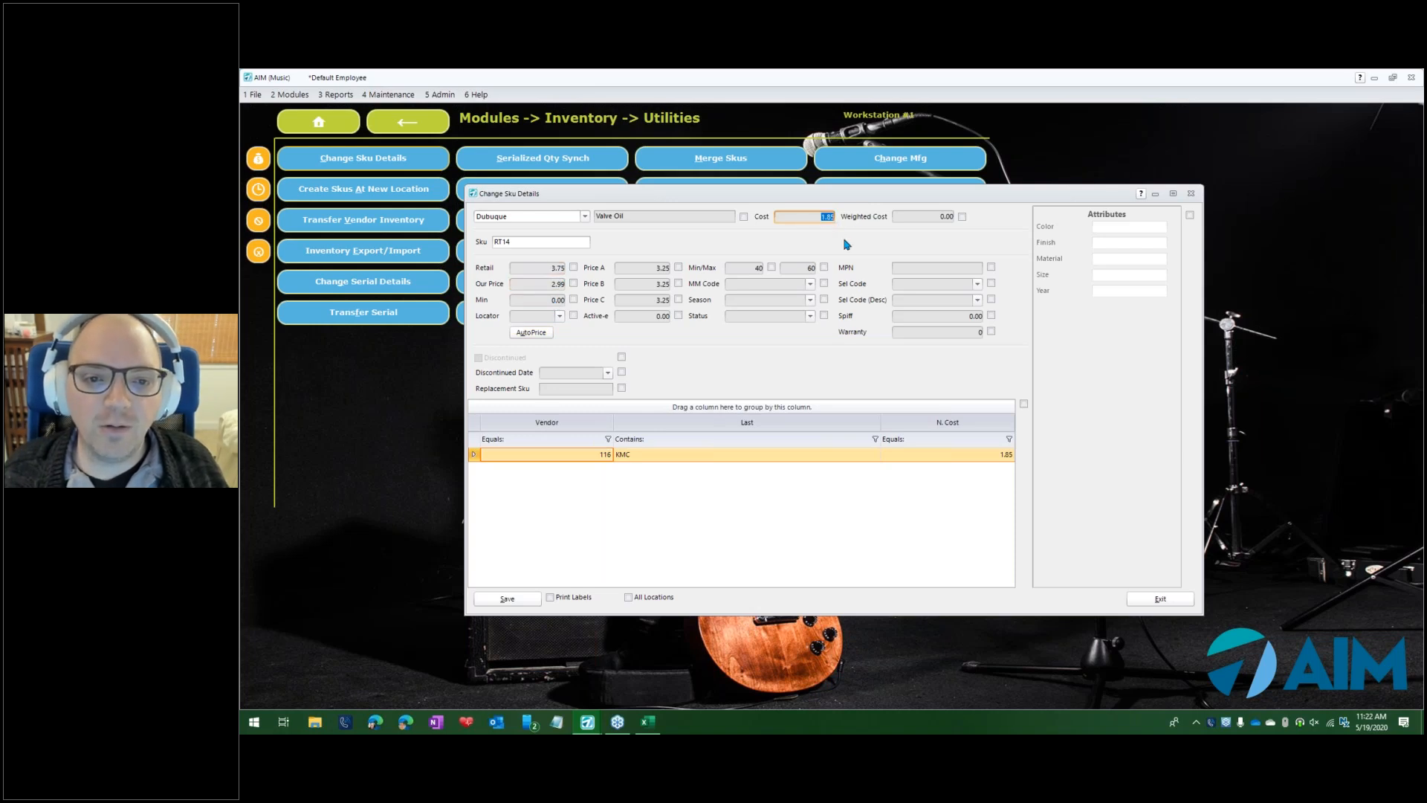
{"action": "left_click", "coordinate": [546, 283]}
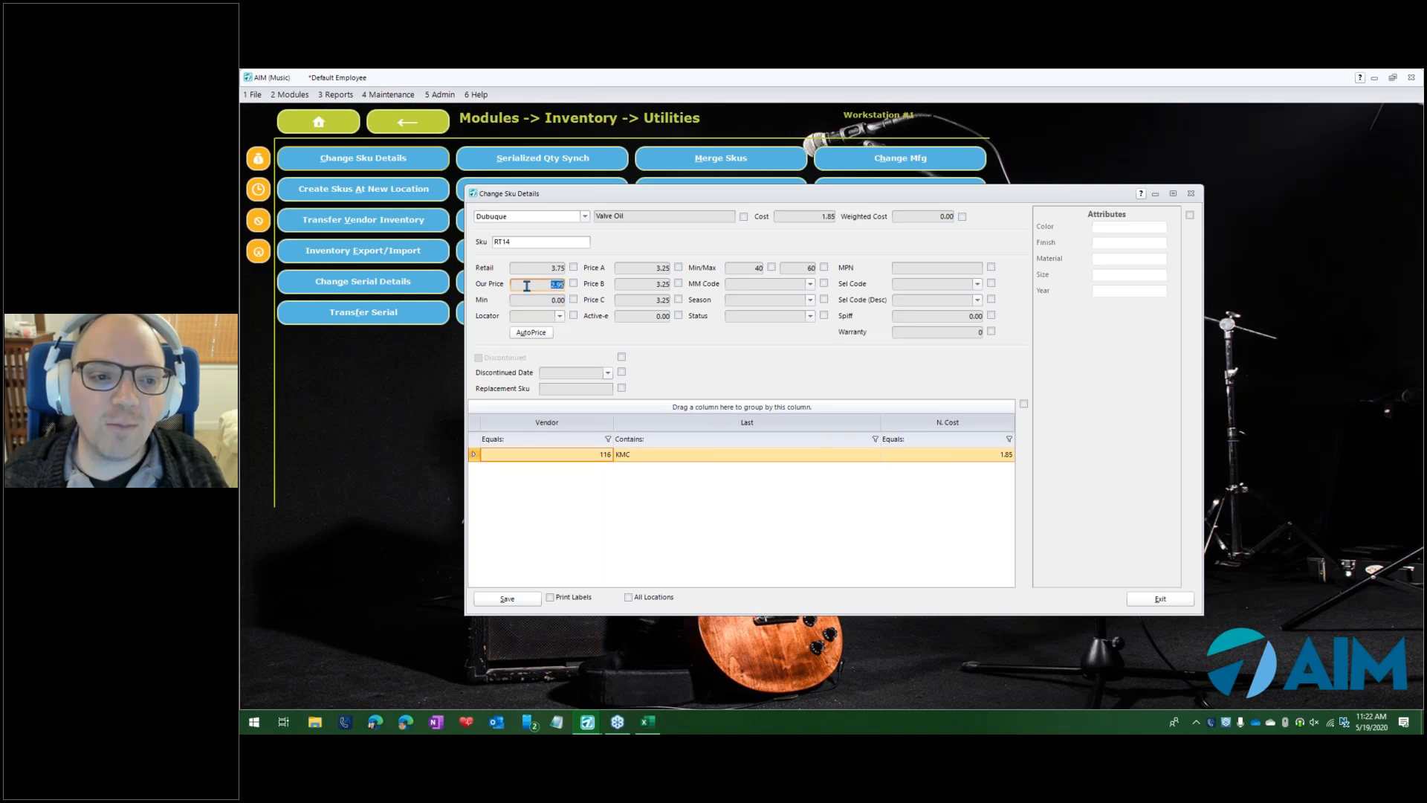
{"action": "left_click", "coordinate": [653, 267]}
{"action": "left_click", "coordinate": [646, 284]}
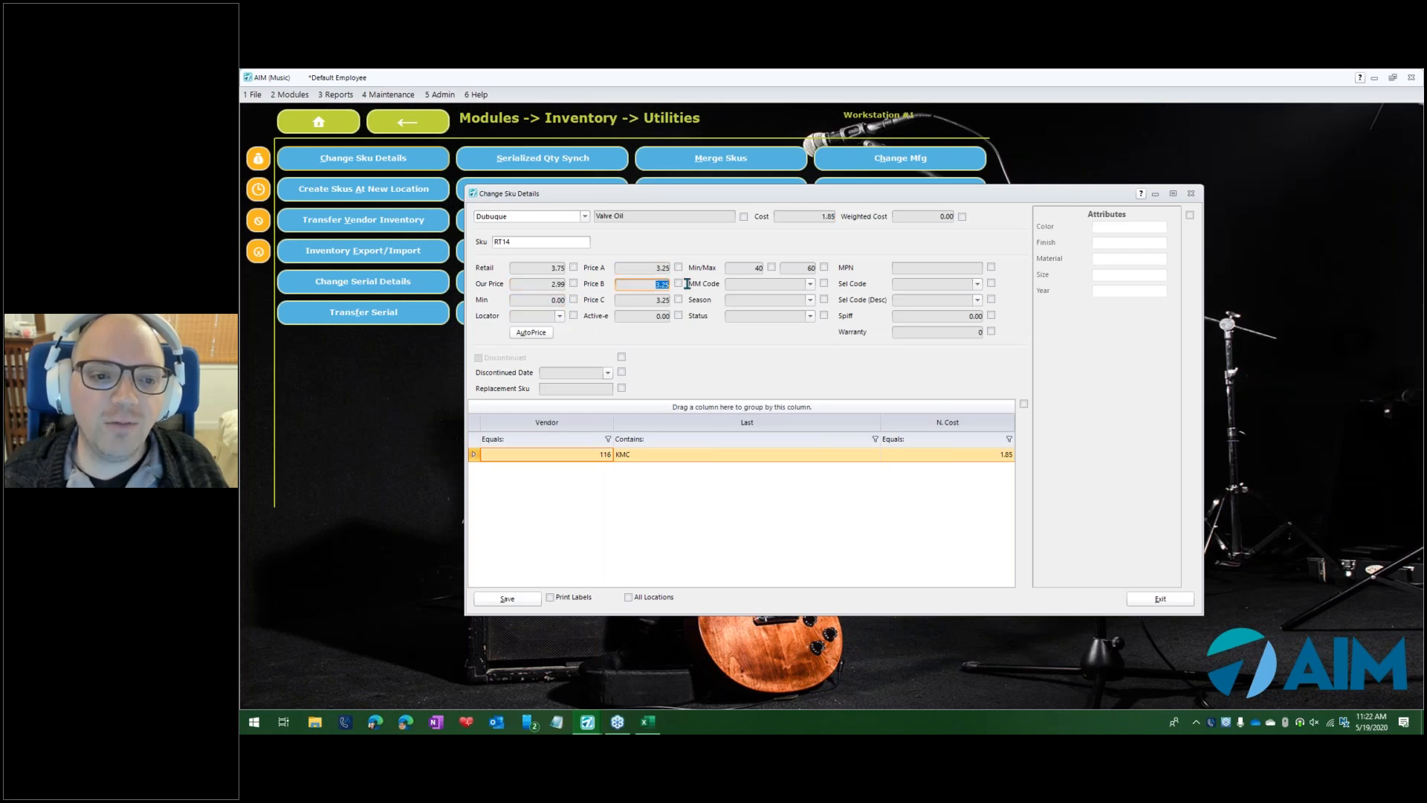
{"action": "left_click", "coordinate": [647, 302]}
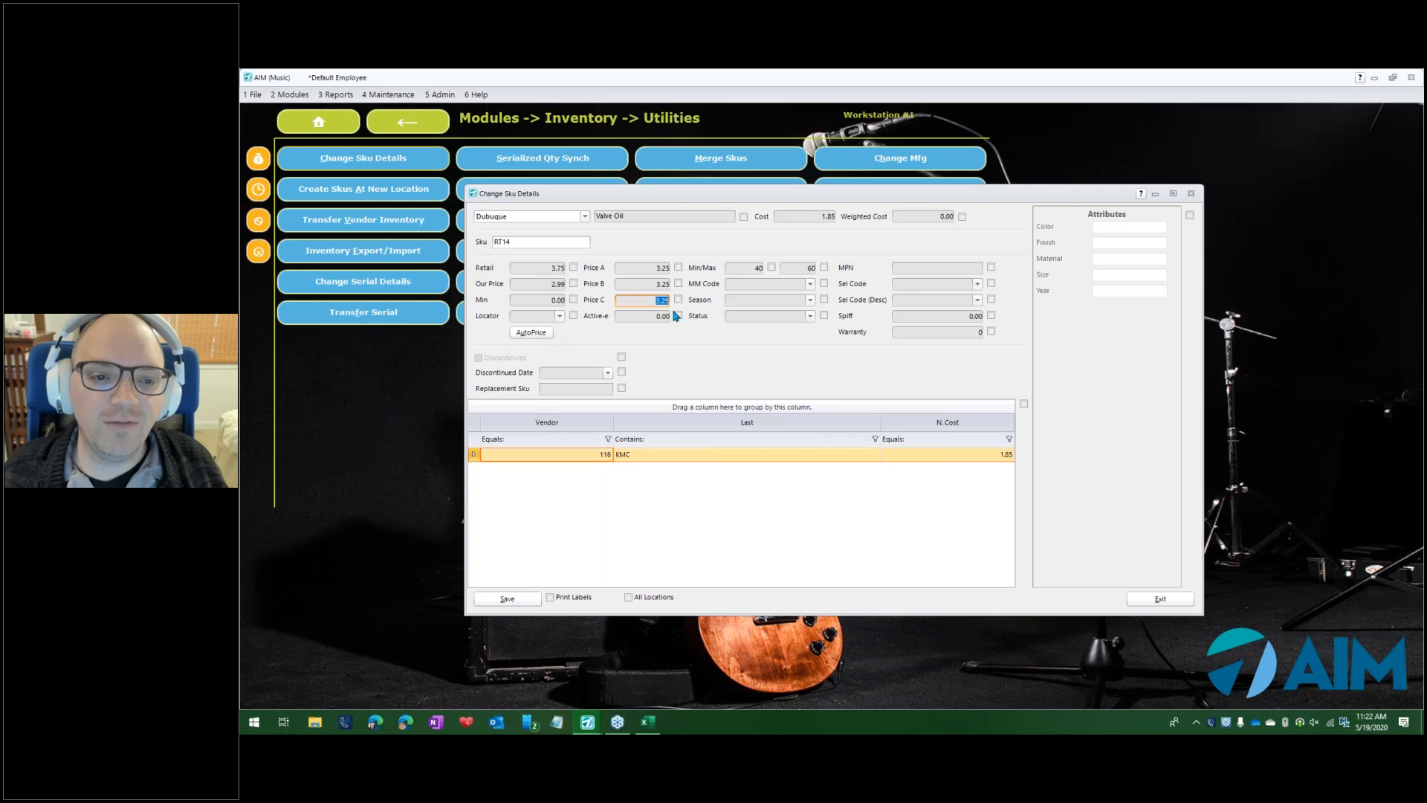
{"action": "left_click", "coordinate": [552, 299]}
Apply AutoPrice to SKU RT14, review the recalculated prices, and close Change Sku Details without saving
{"action": "left_click", "coordinate": [530, 333]}
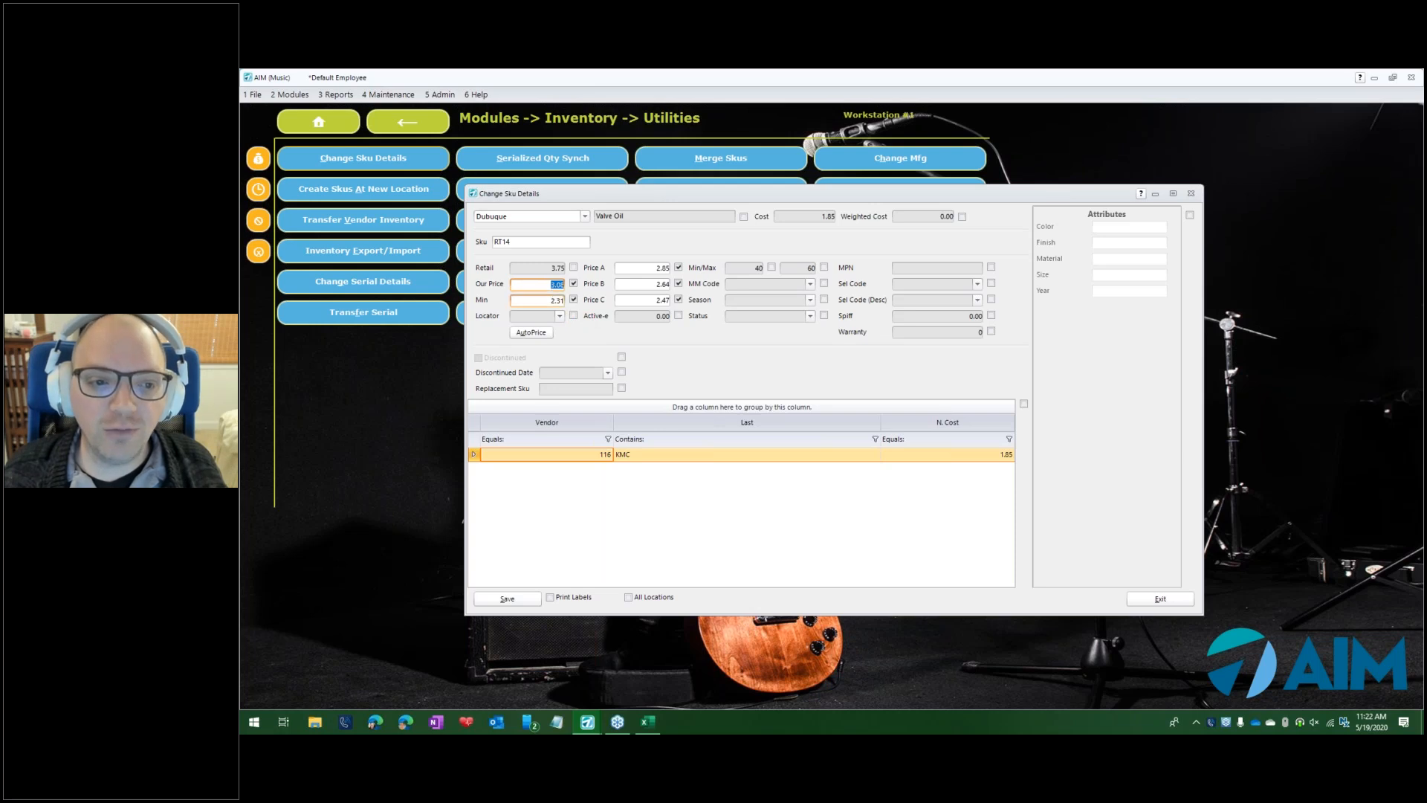
{"action": "left_click", "coordinate": [653, 283]}
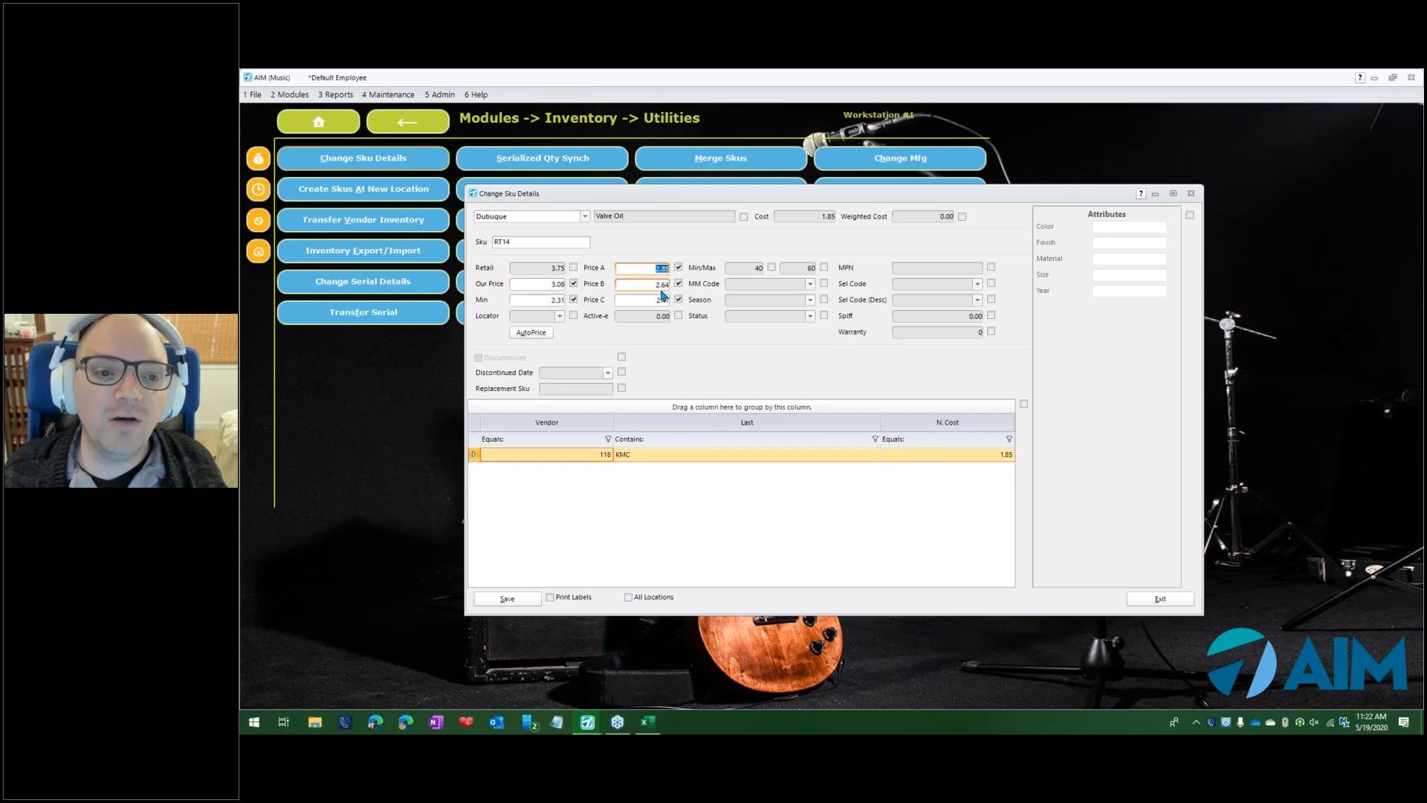
{"action": "left_click", "coordinate": [645, 301]}
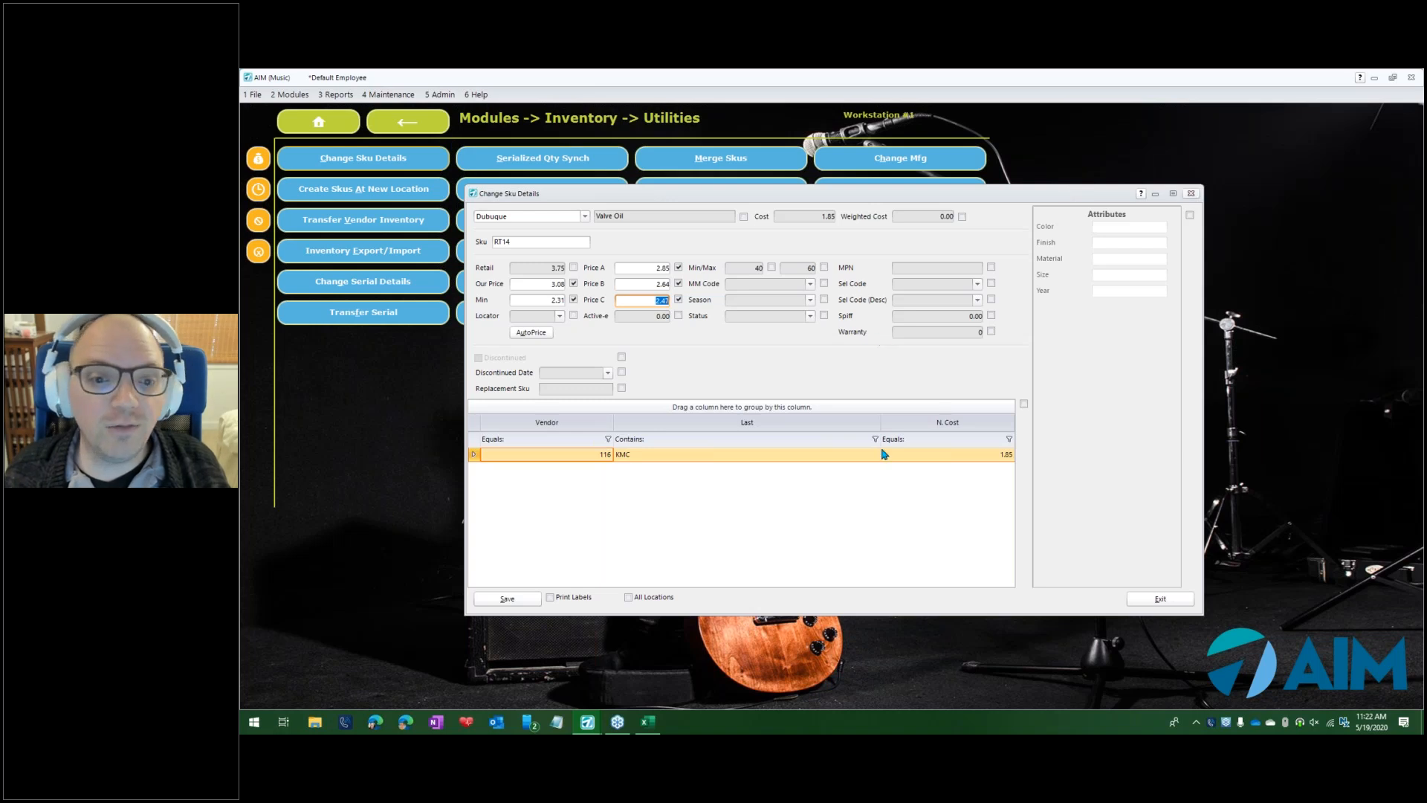
{"action": "key", "text": "Escape"}
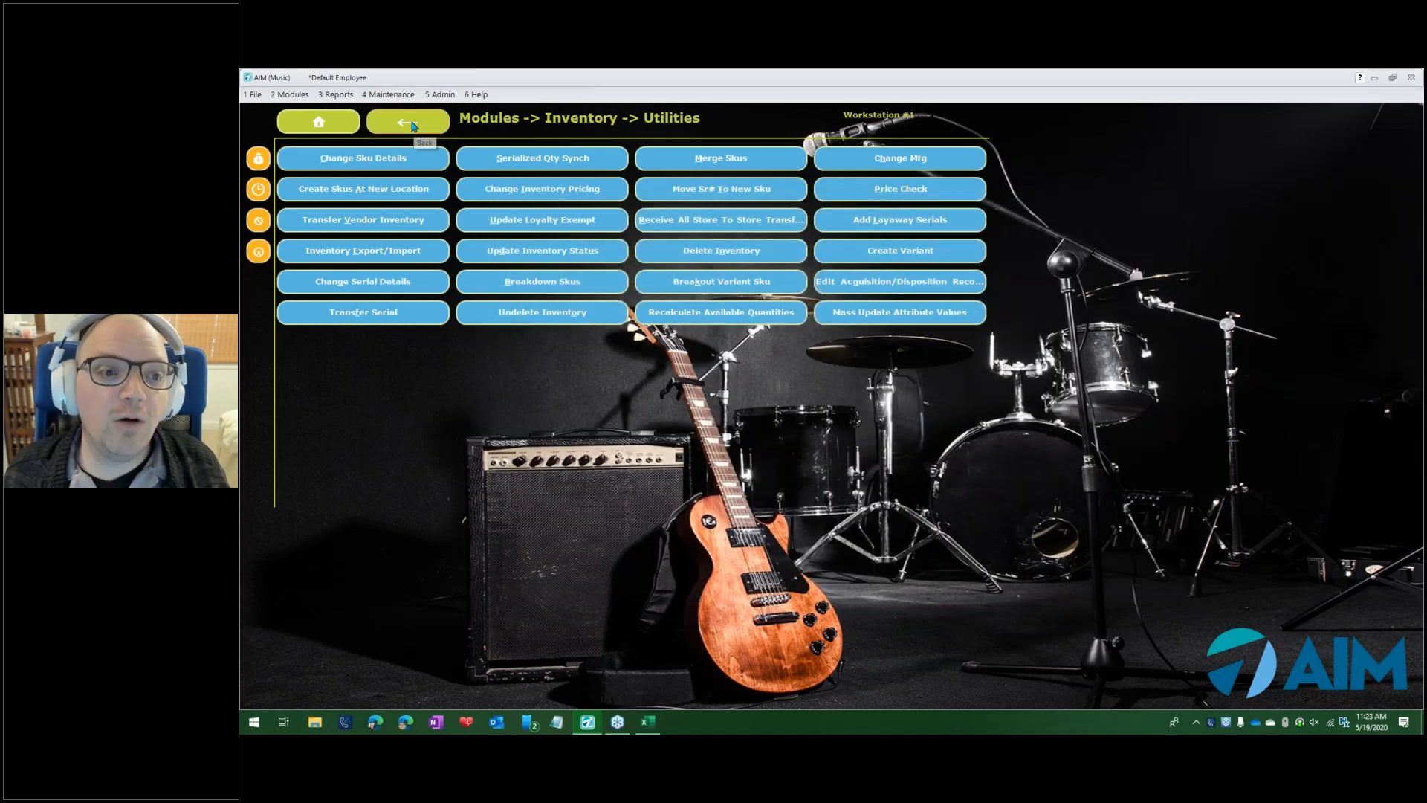
Go to the Add/Change Inventory options and look up SKU RT15 in Receive Inventory
{"action": "key", "text": "Escape"}
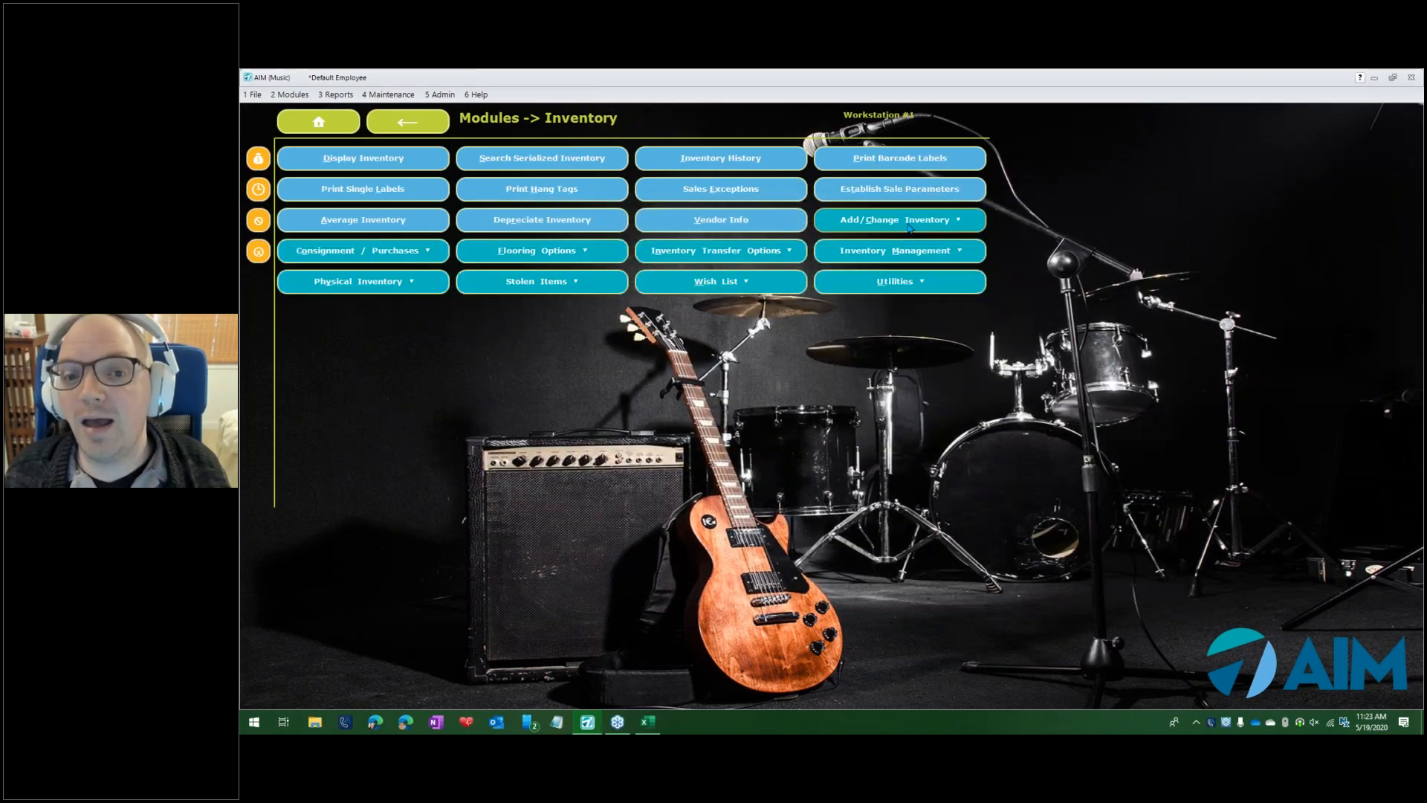
{"action": "left_click", "coordinate": [908, 225]}
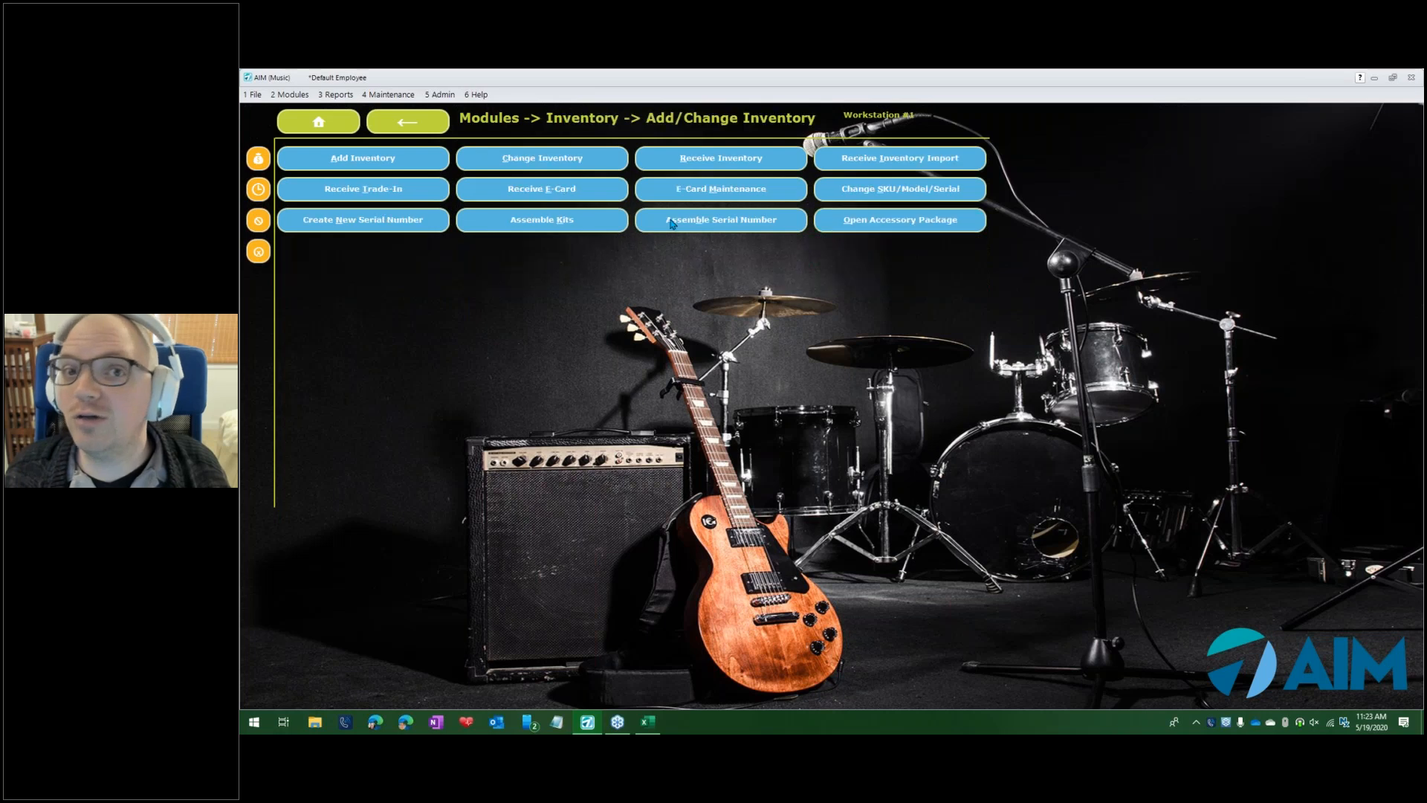
{"action": "left_click", "coordinate": [692, 157]}
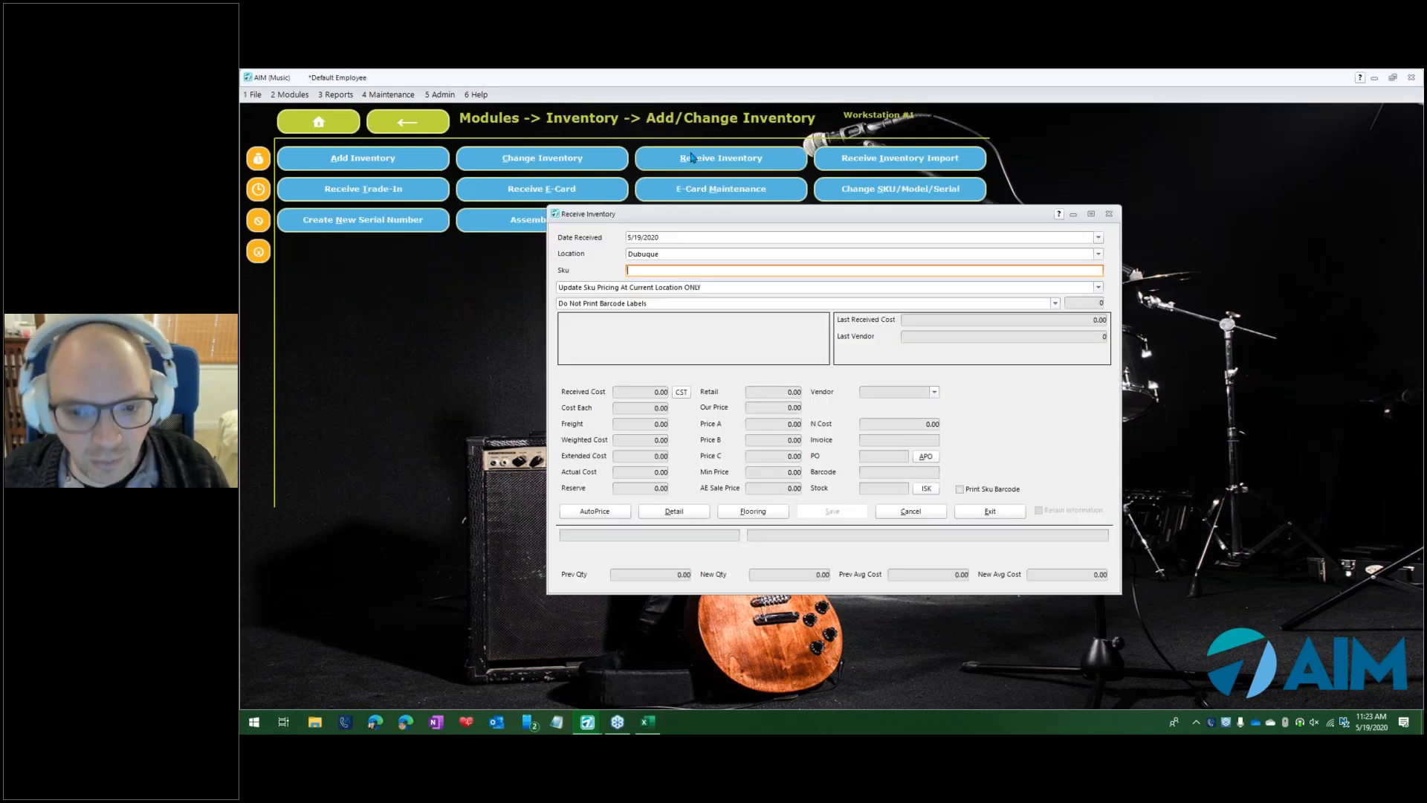
{"action": "type", "text": "RT15"}
{"action": "key", "text": "Return"}
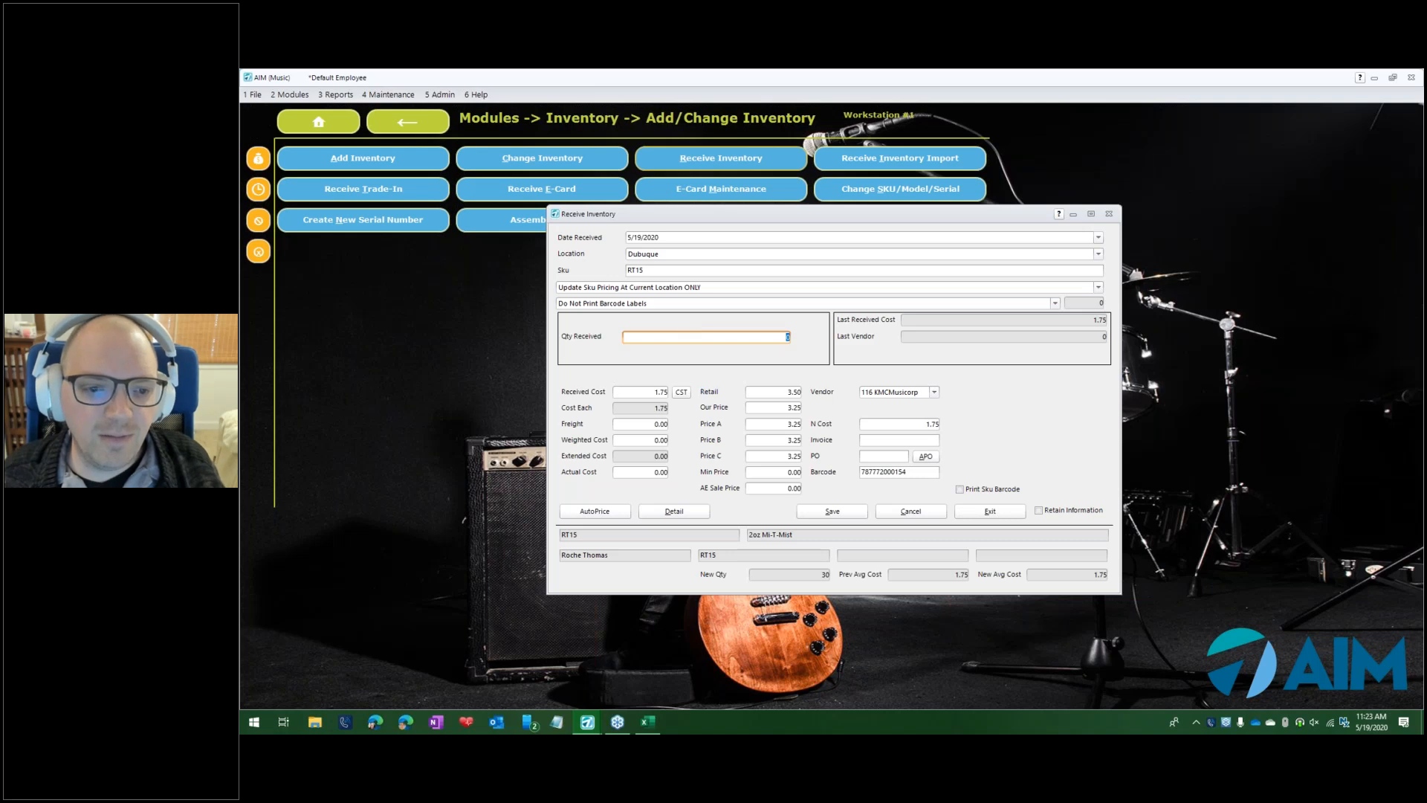
Apply AutoPrice to SKU RT15, review the recalculated price levels, and close Receive Inventory without saving
{"action": "left_click", "coordinate": [595, 510]}
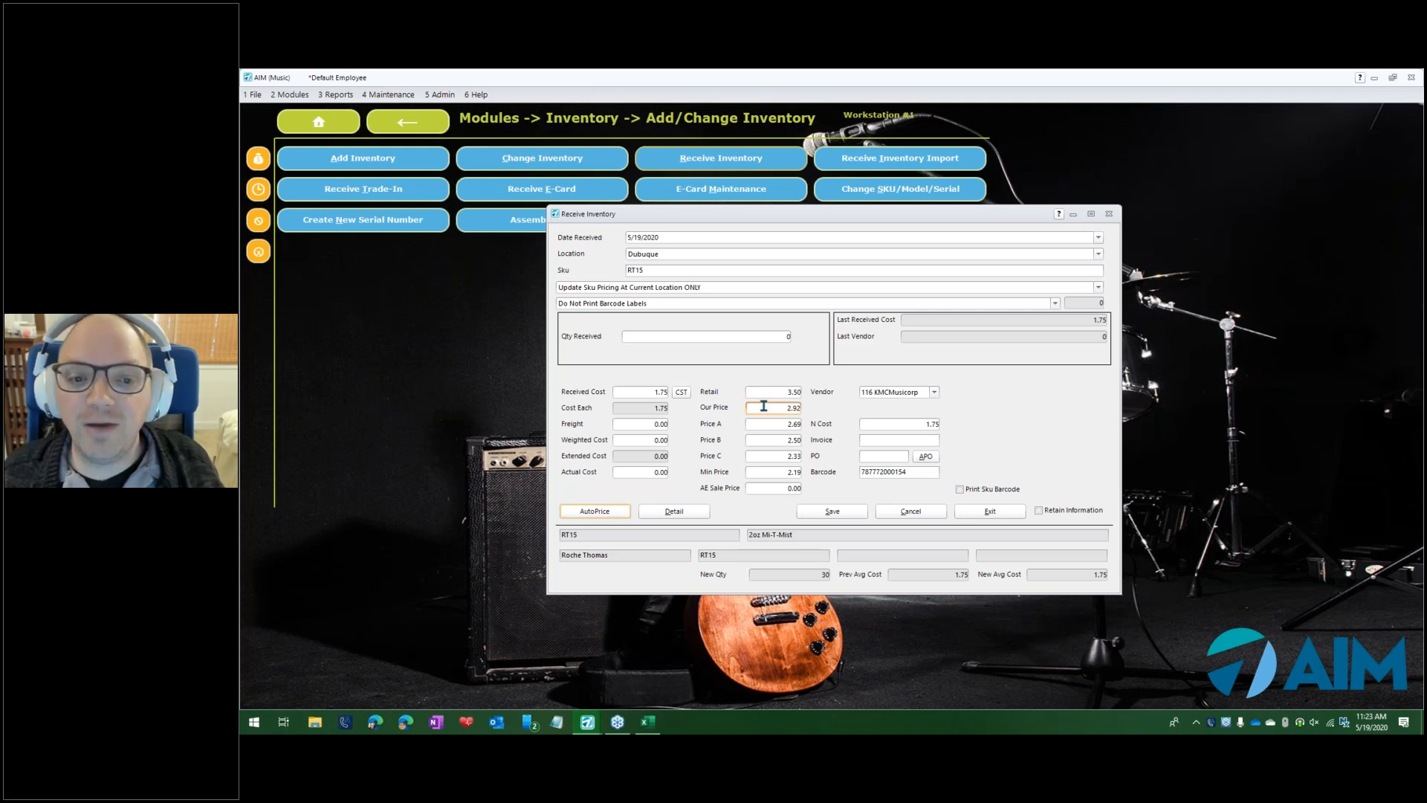
{"action": "left_click", "coordinate": [773, 440]}
{"action": "left_click_drag", "start_coordinate": [773, 457], "coordinate": [796, 475]}
{"action": "double_click", "coordinate": [795, 474]}
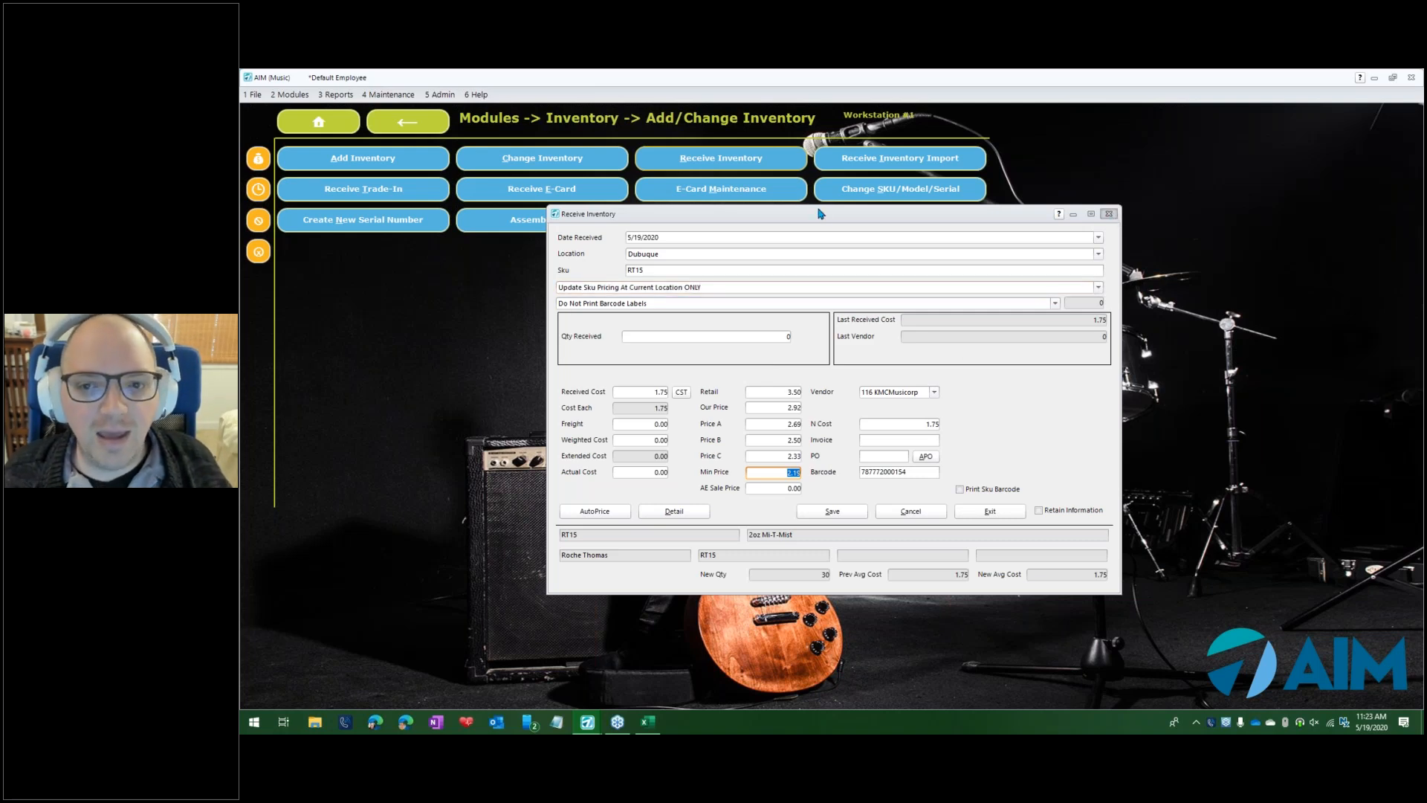
Open Receive Purchase Orders, look over the purchase order list, and close the window
{"action": "left_click", "coordinate": [289, 95]}
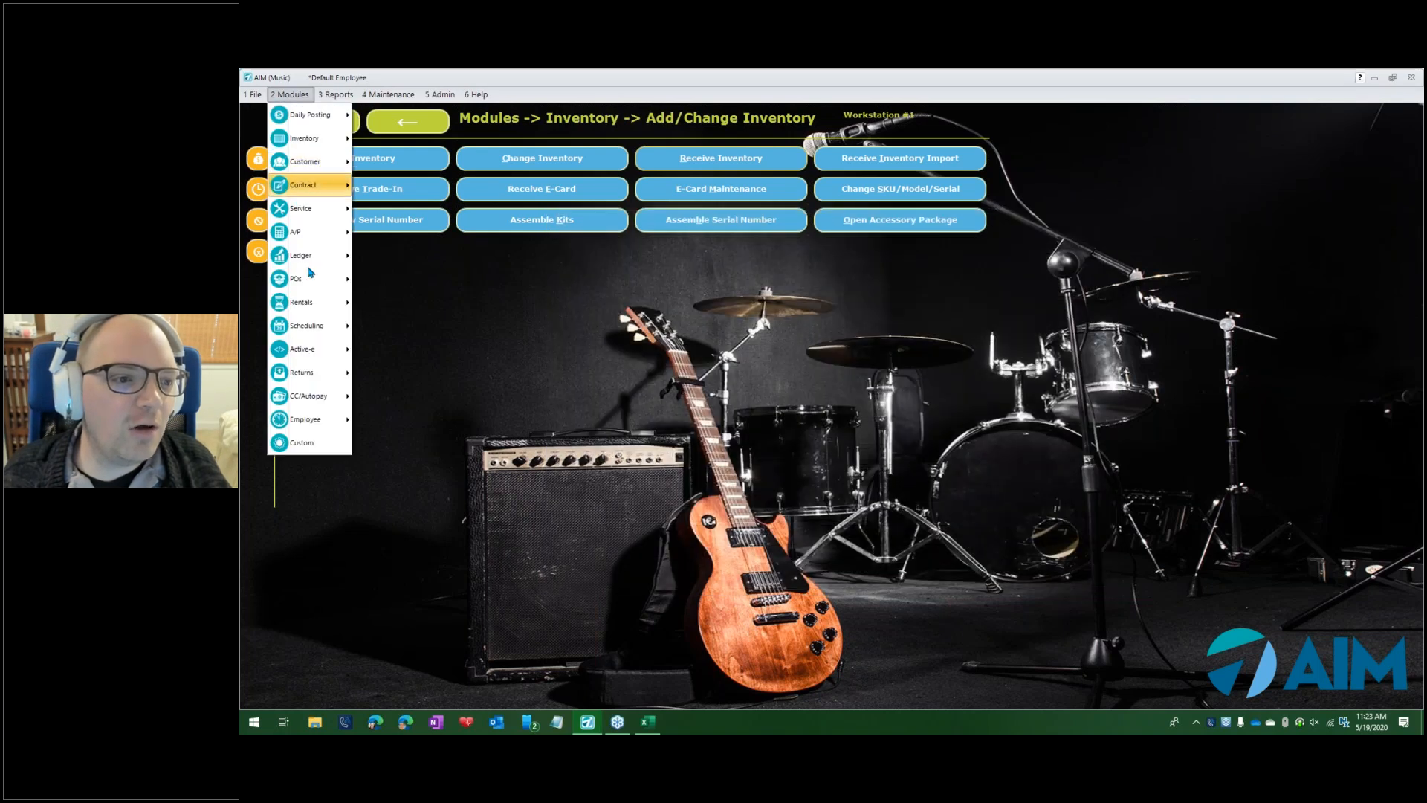
{"action": "mouse_move", "coordinate": [323, 279]}
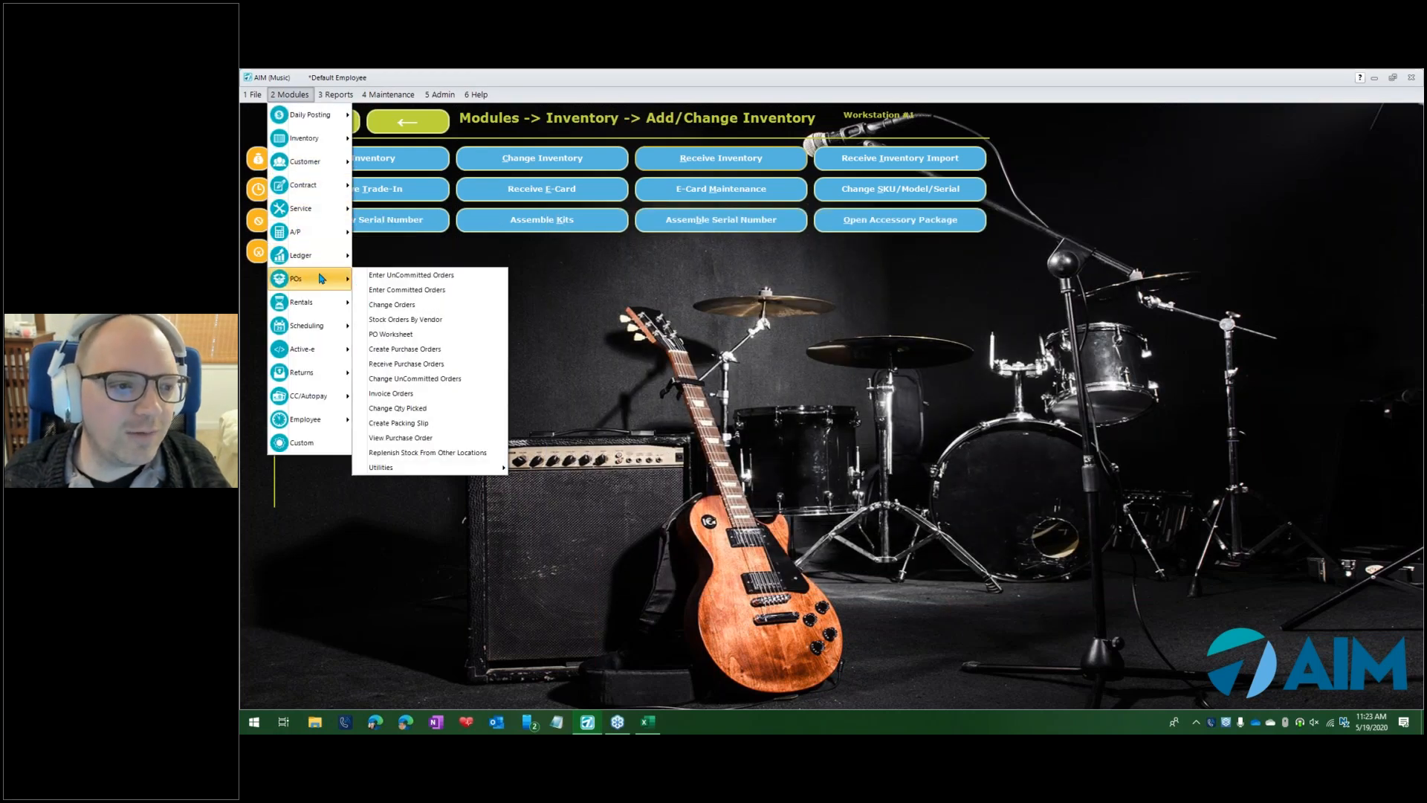
{"action": "left_click", "coordinate": [423, 376]}
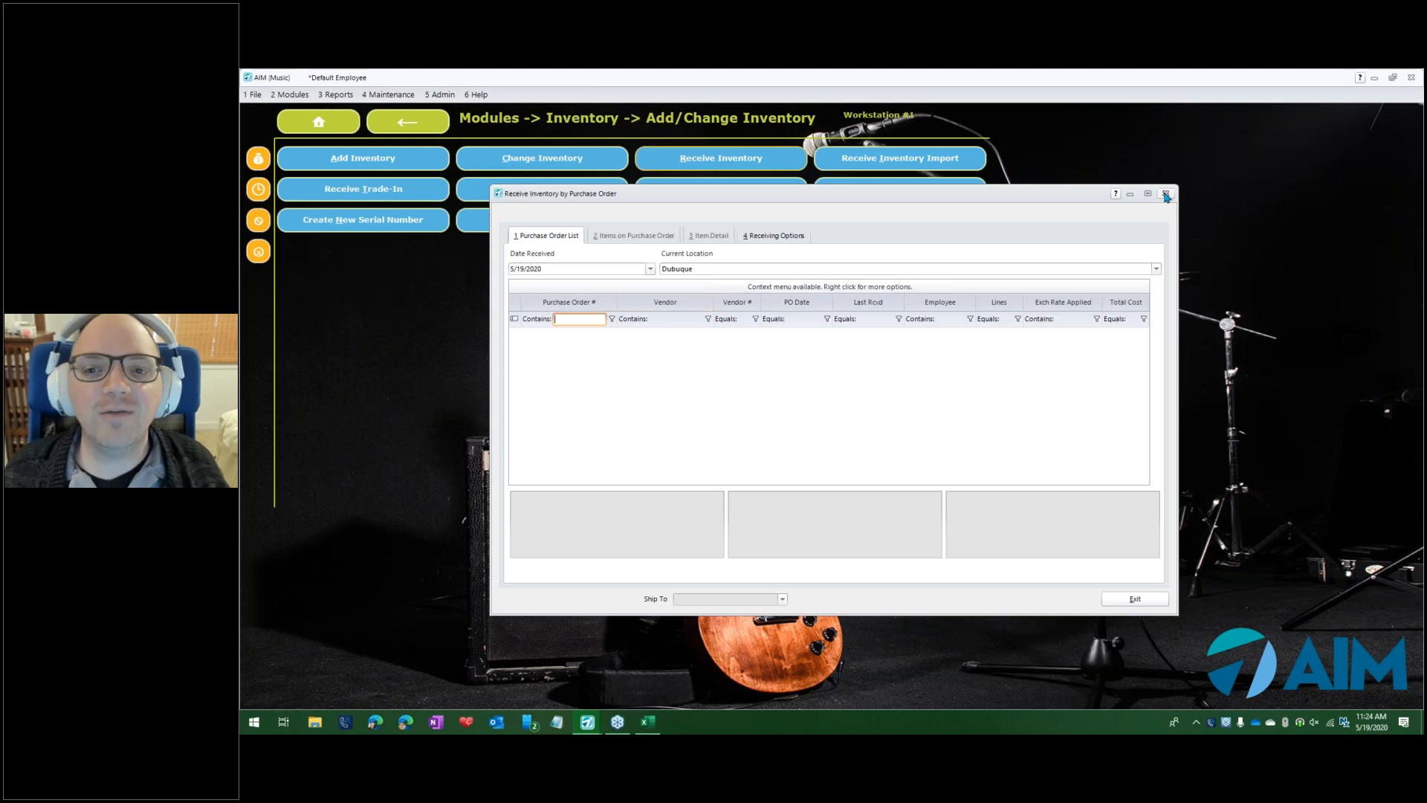
{"action": "left_click", "coordinate": [565, 230]}
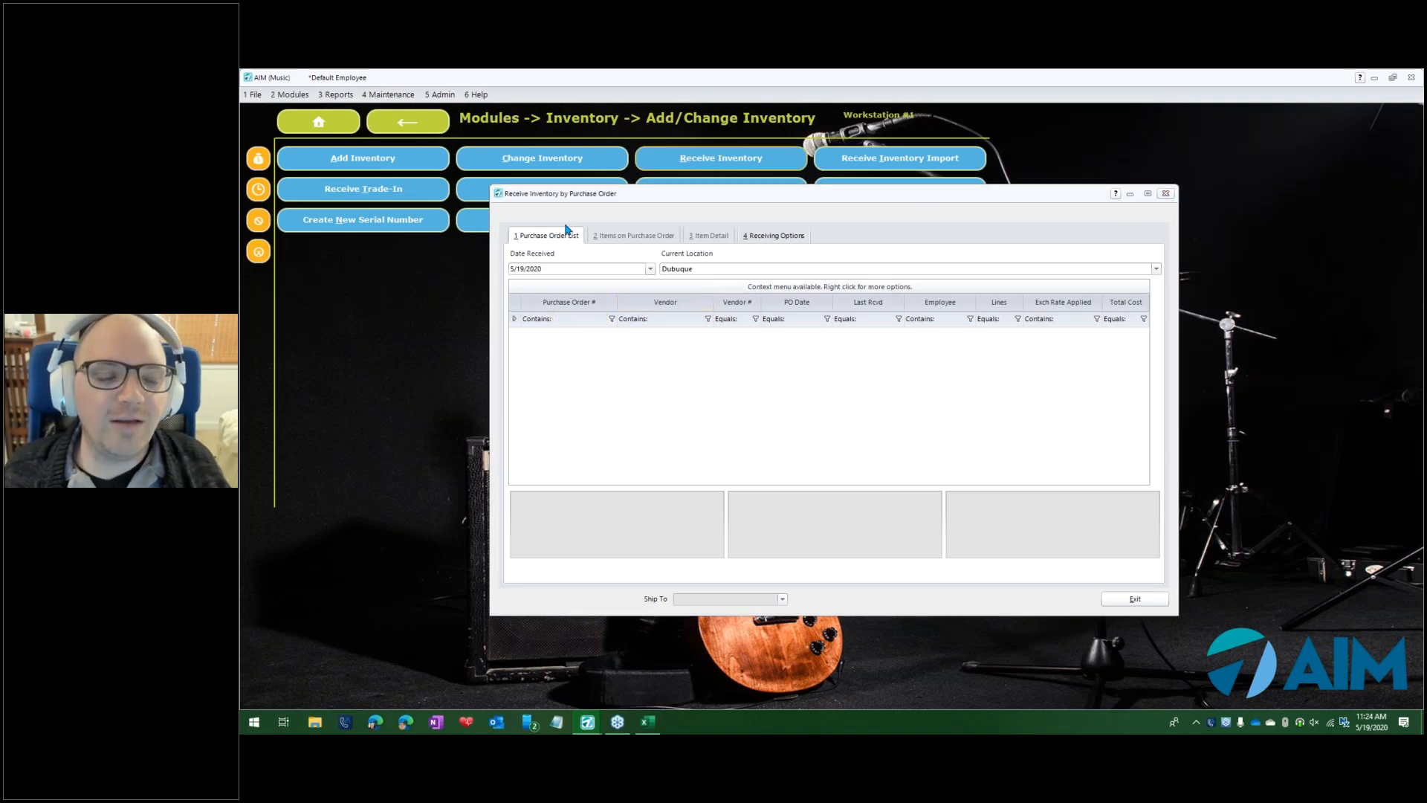
{"action": "key", "text": "Escape"}
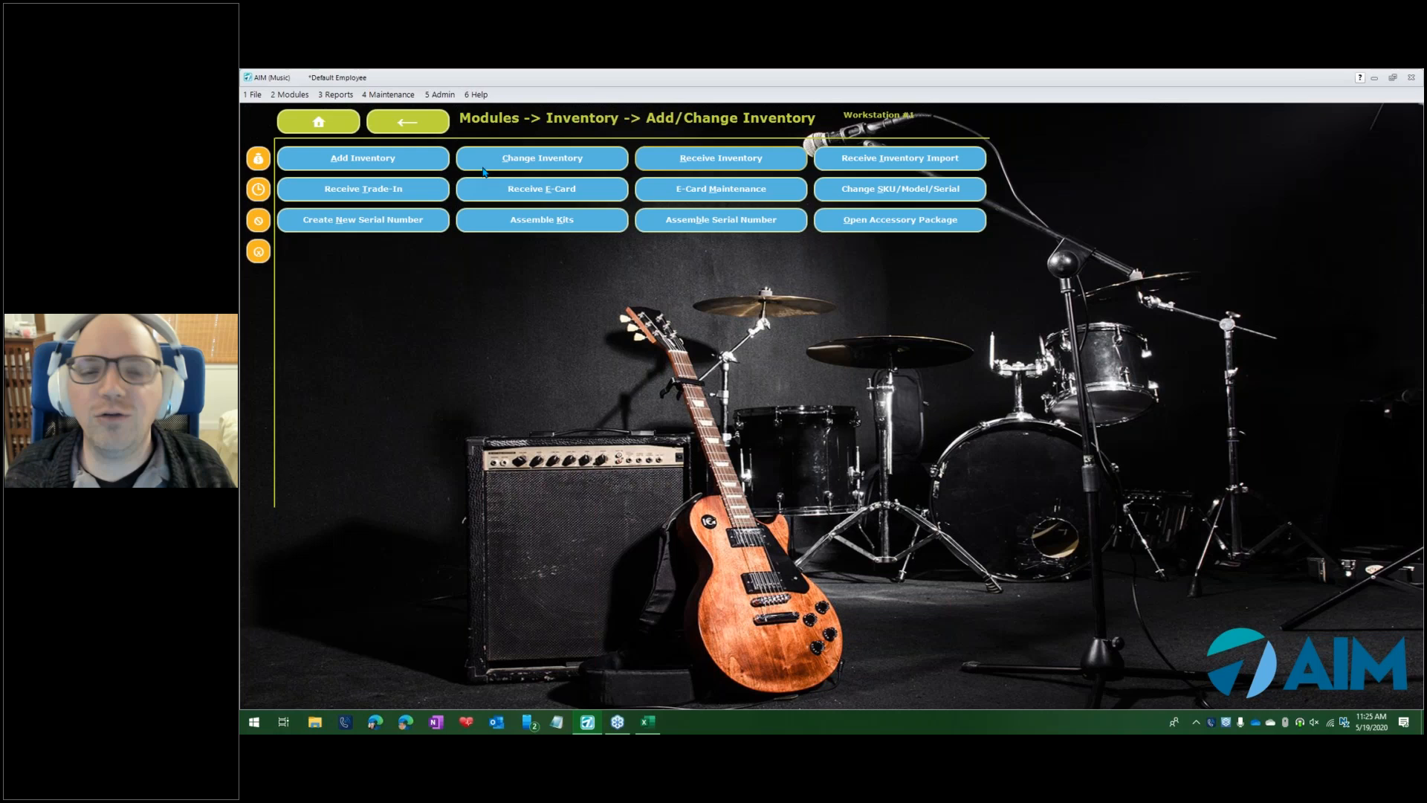
Reopen Maintain AutoPrice Defaults, start a new default, and check which fields are required
{"action": "left_click", "coordinate": [394, 95]}
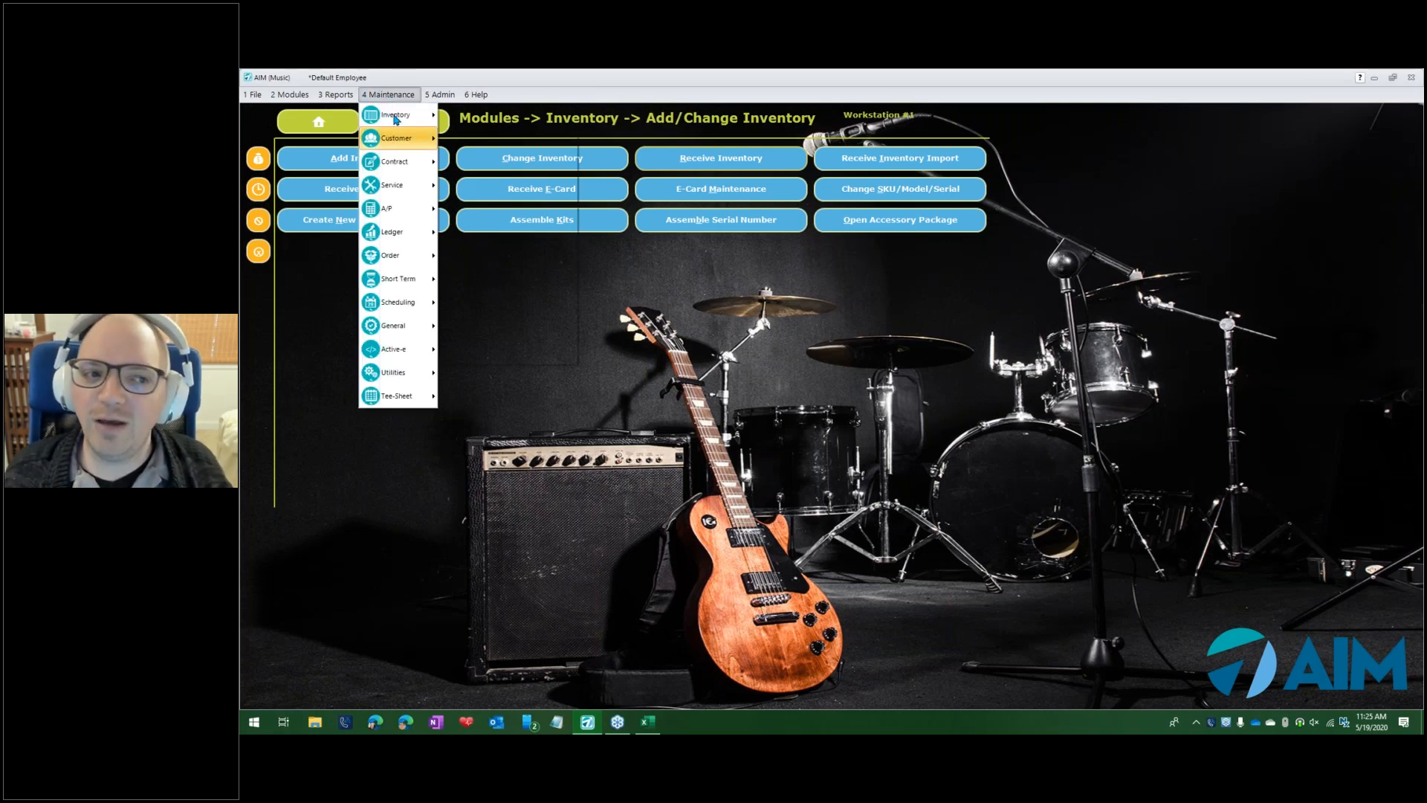
{"action": "mouse_move", "coordinate": [395, 115]}
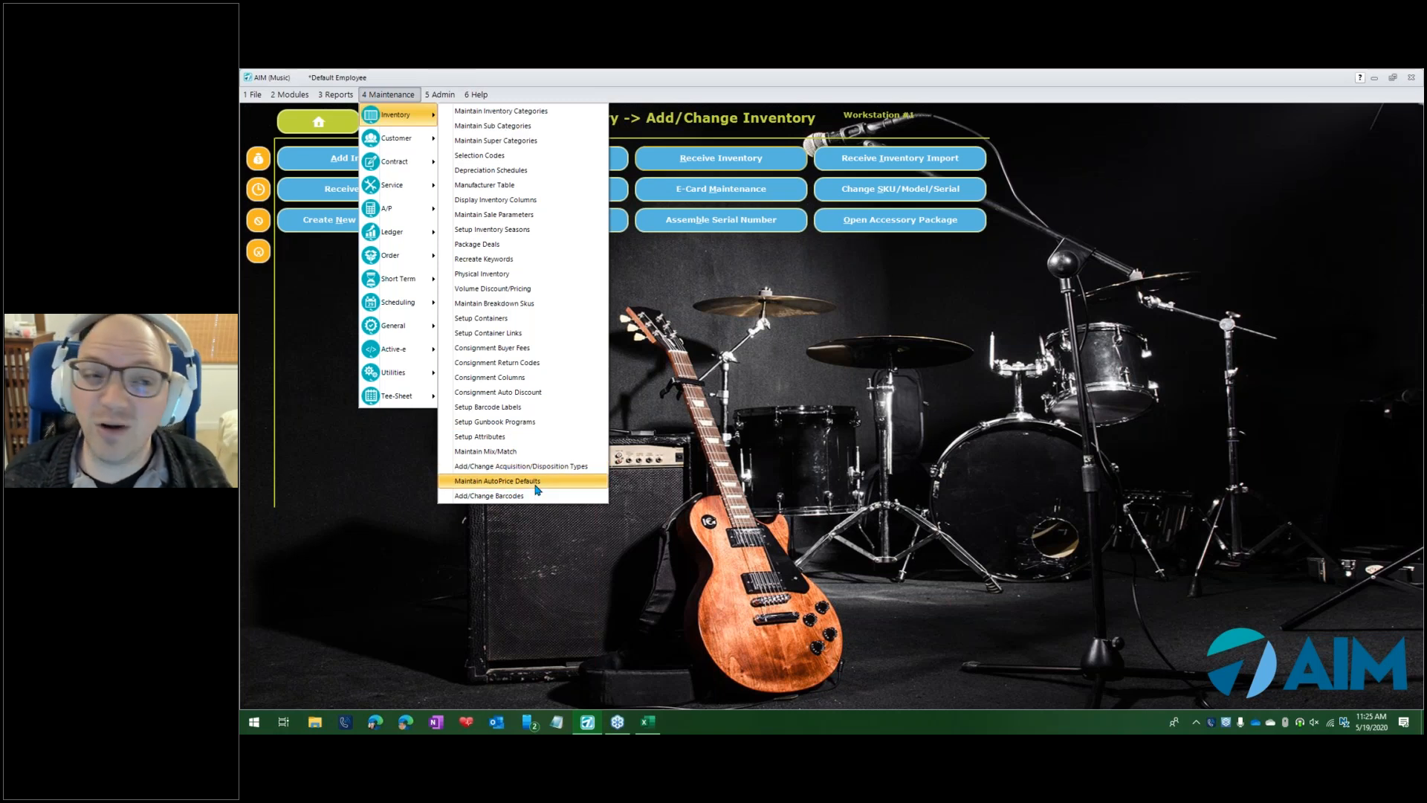
{"action": "left_click", "coordinate": [536, 483]}
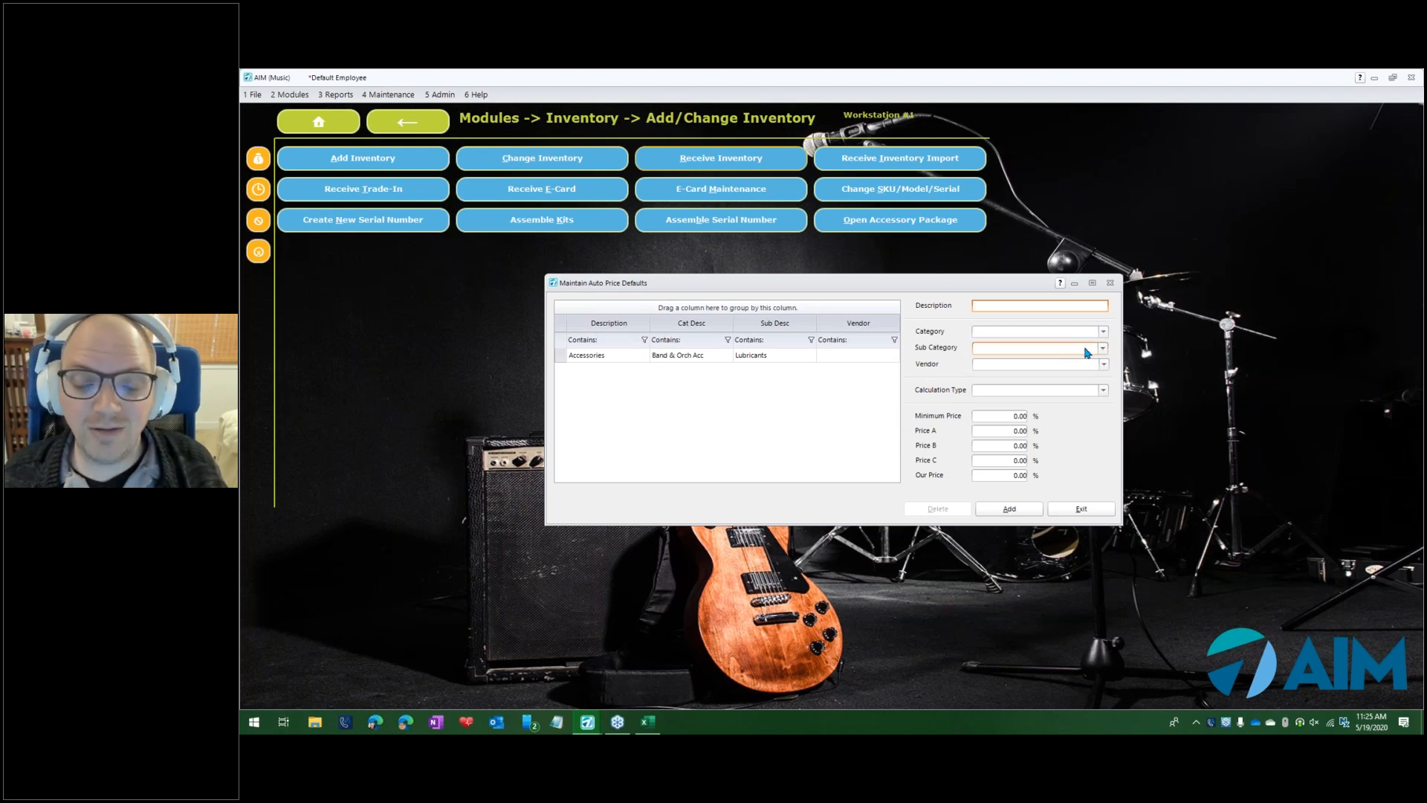
{"action": "left_click", "coordinate": [1020, 512]}
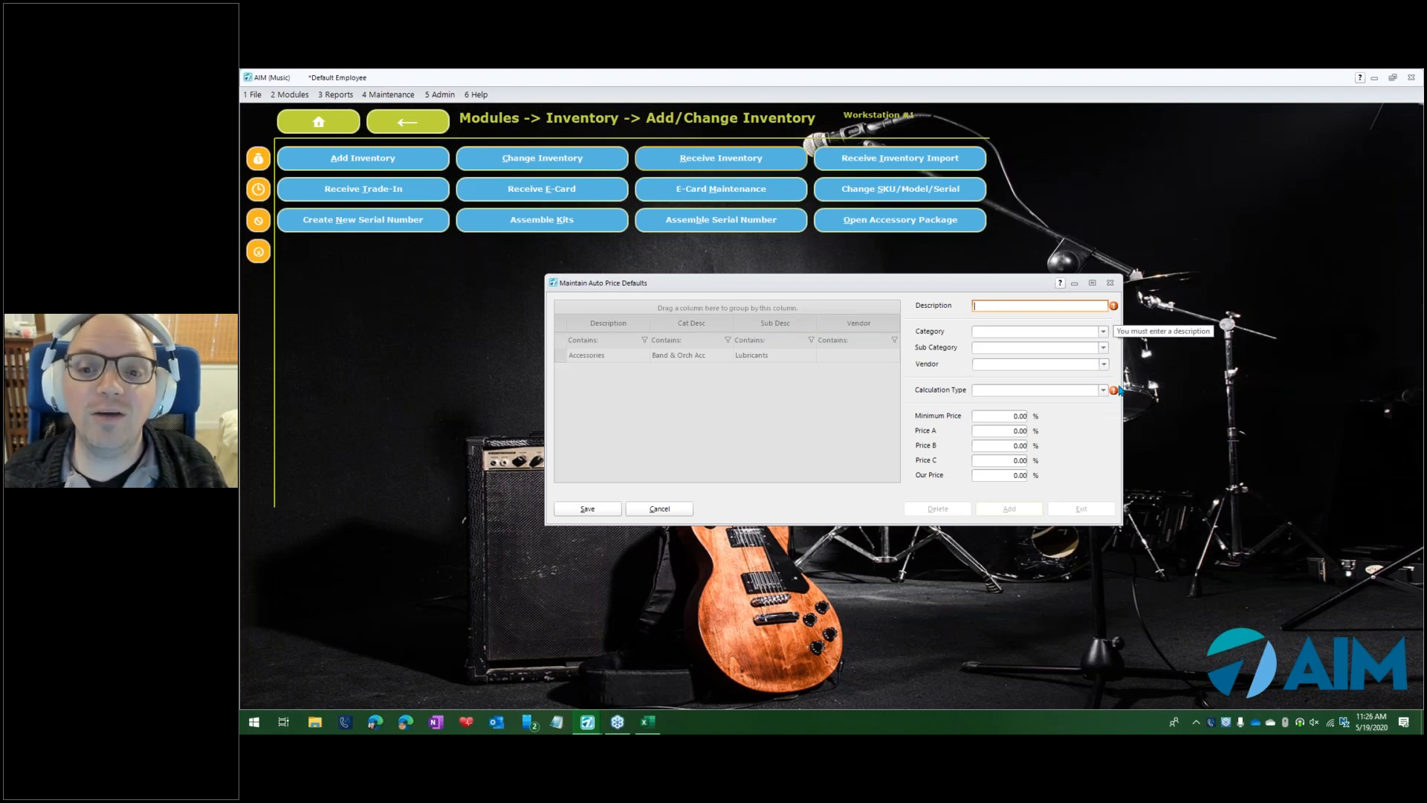
{"action": "mouse_move", "coordinate": [1114, 393]}
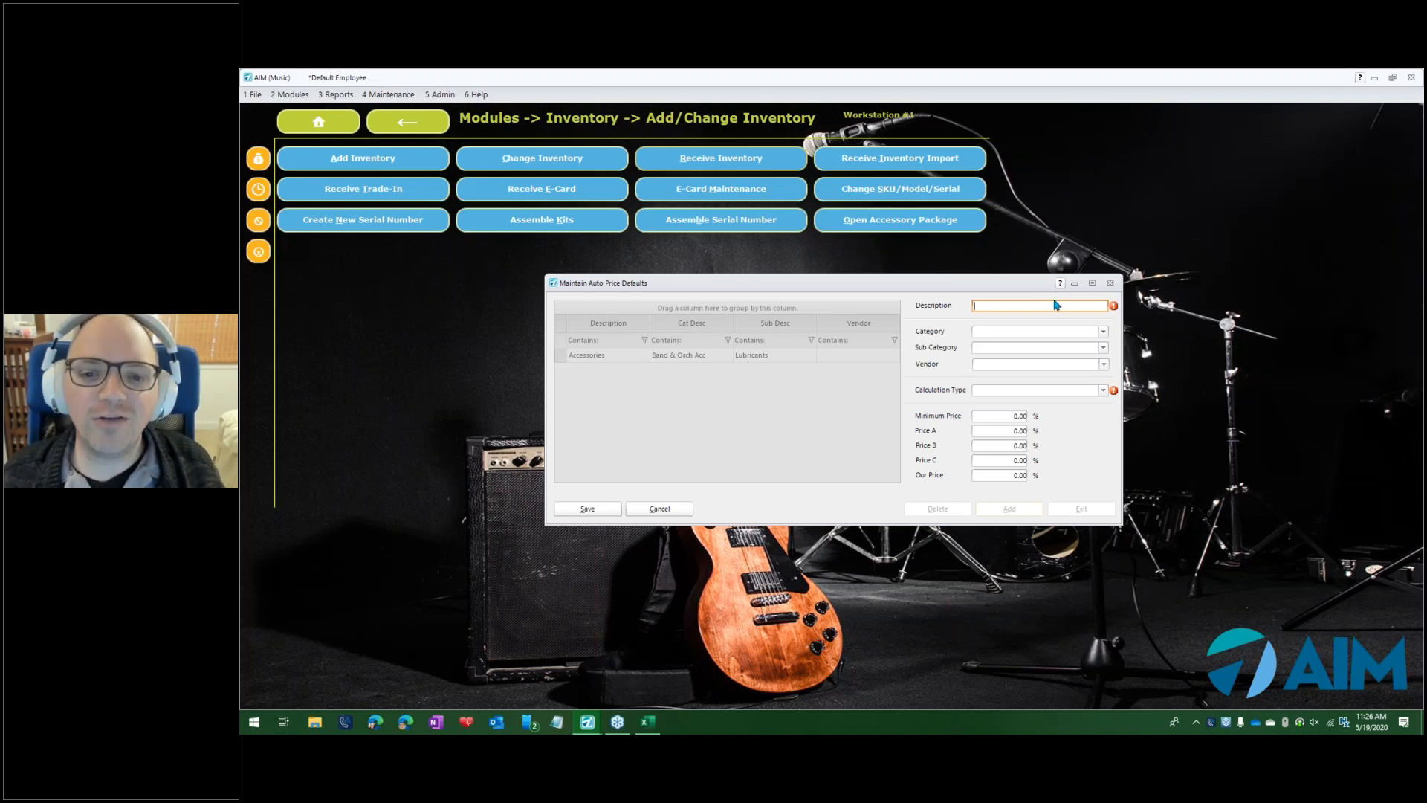
Describe the new AutoPrice default as "General Autoprice" and set its calculation type to Percentage of Retail
{"action": "type", "text": "Gwn"}
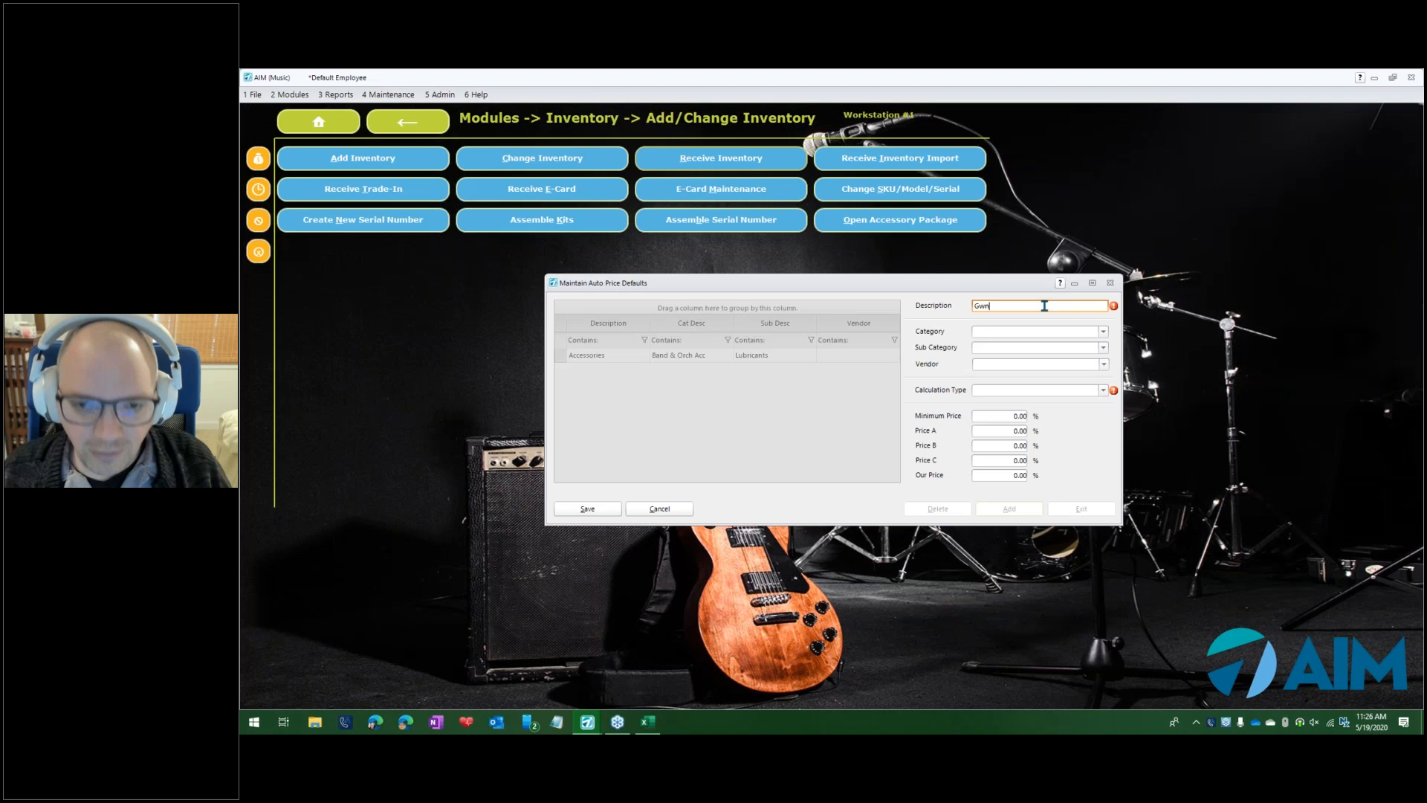
{"action": "type", "text": "ener"}
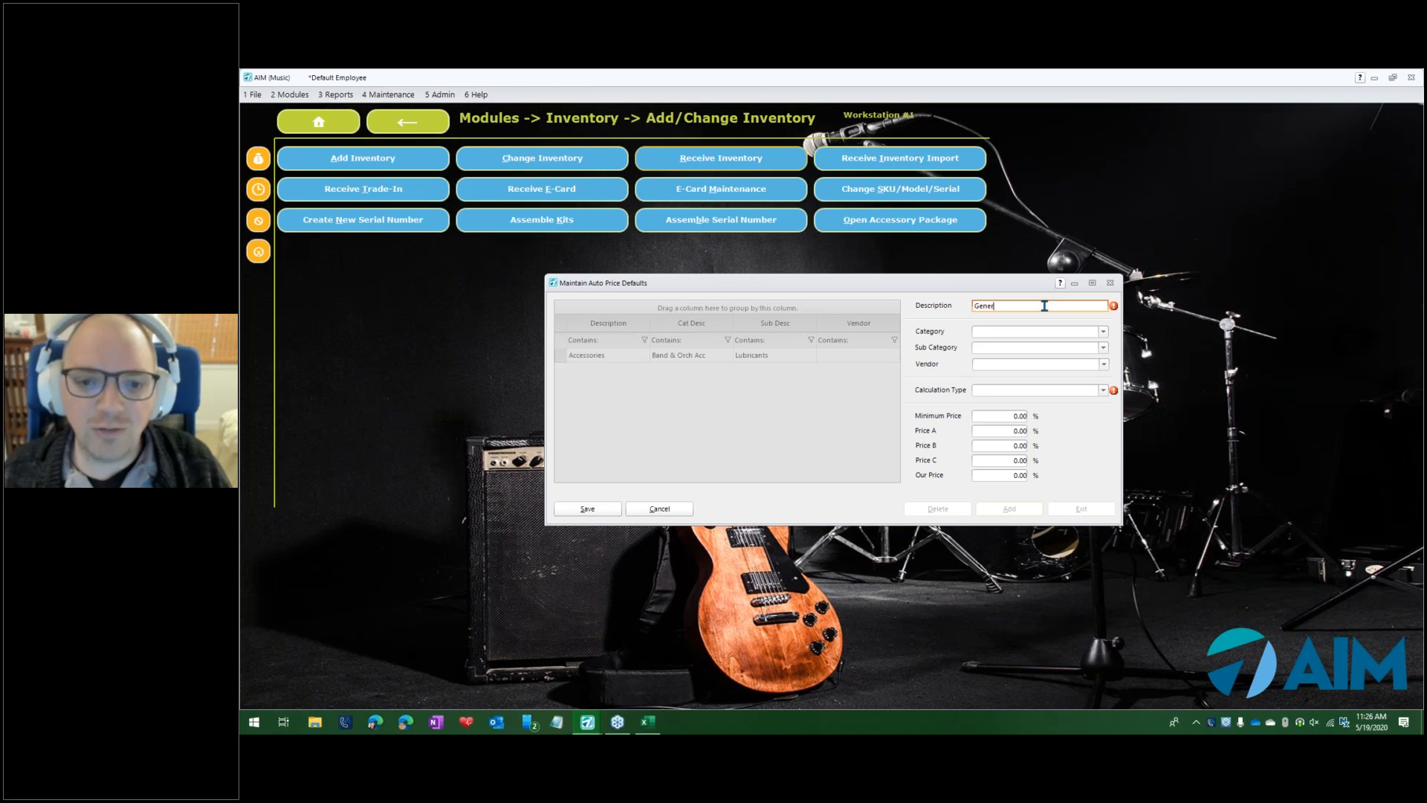
{"action": "type", "text": "al Autipri"}
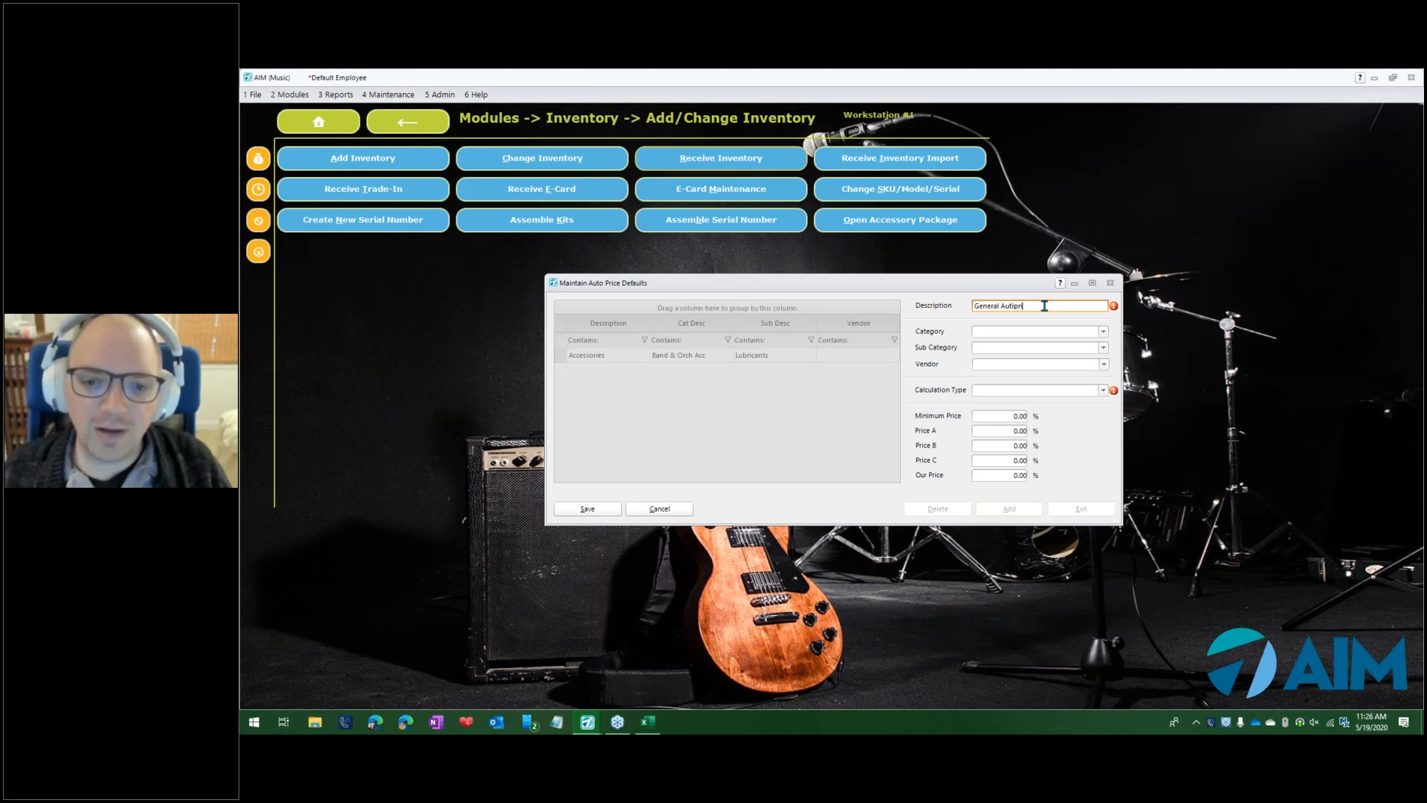
{"action": "key", "text": "BackSpace"}
{"action": "key", "text": "BackSpace"}
{"action": "key", "text": "BackSpace"}
{"action": "type", "text": "oprice"}
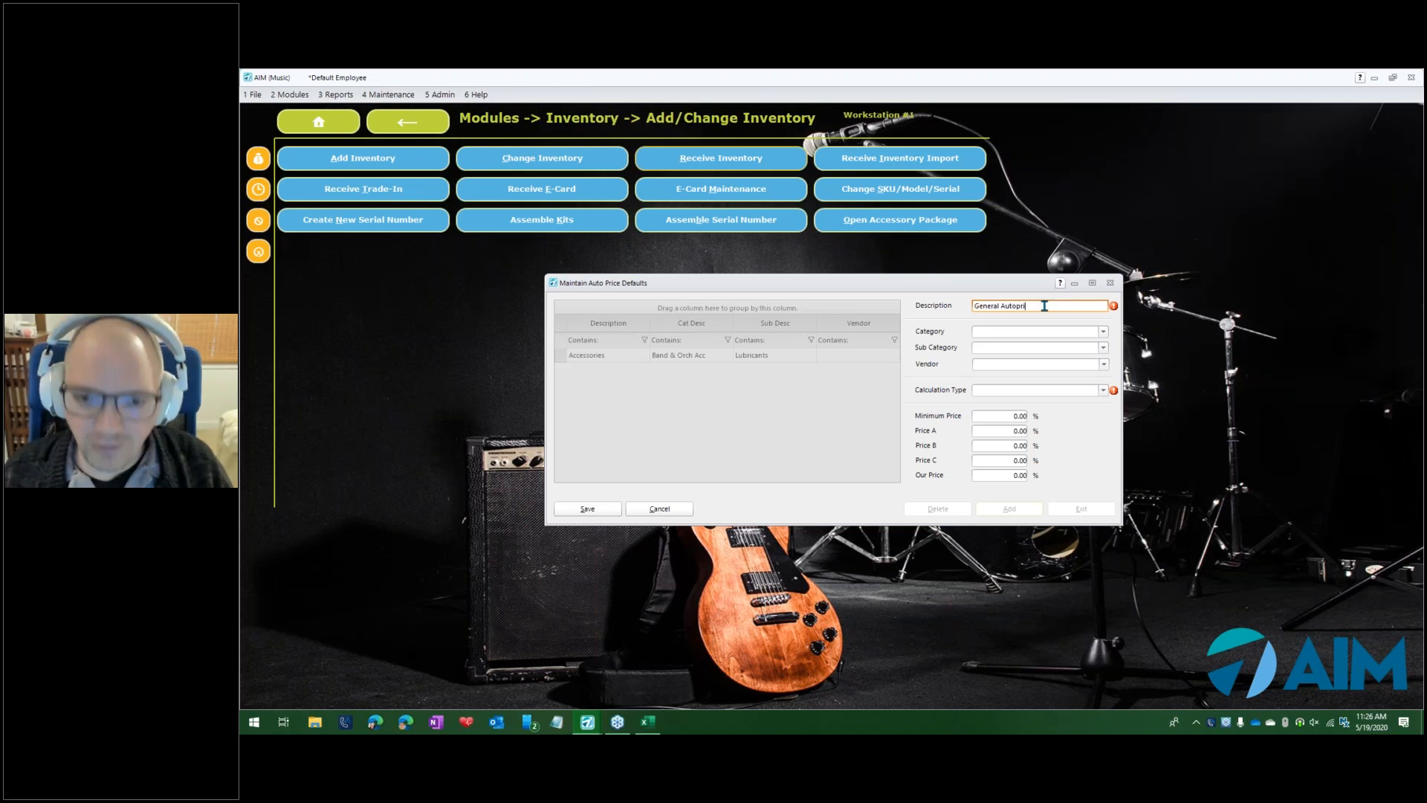
{"action": "left_click", "coordinate": [1105, 392]}
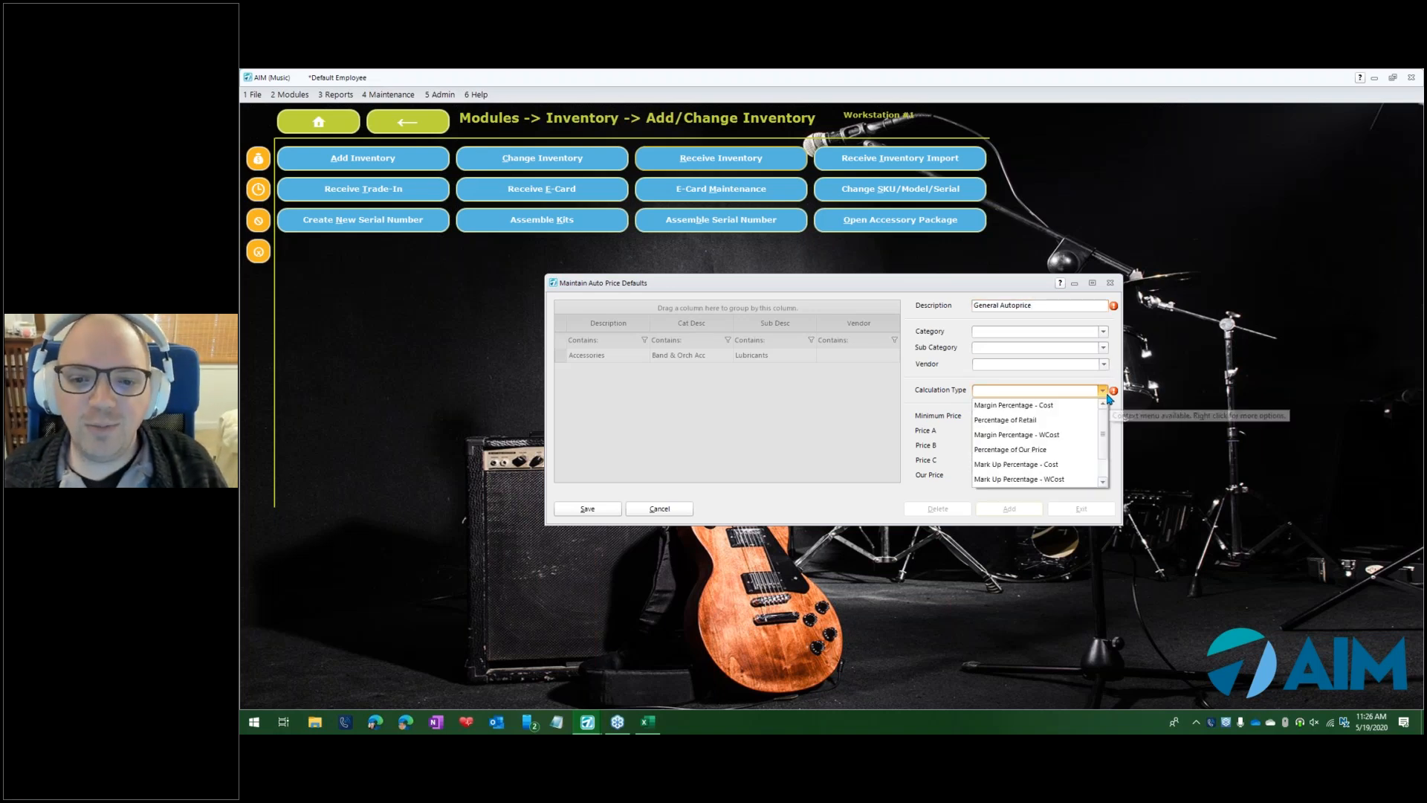
{"action": "left_click", "coordinate": [992, 412]}
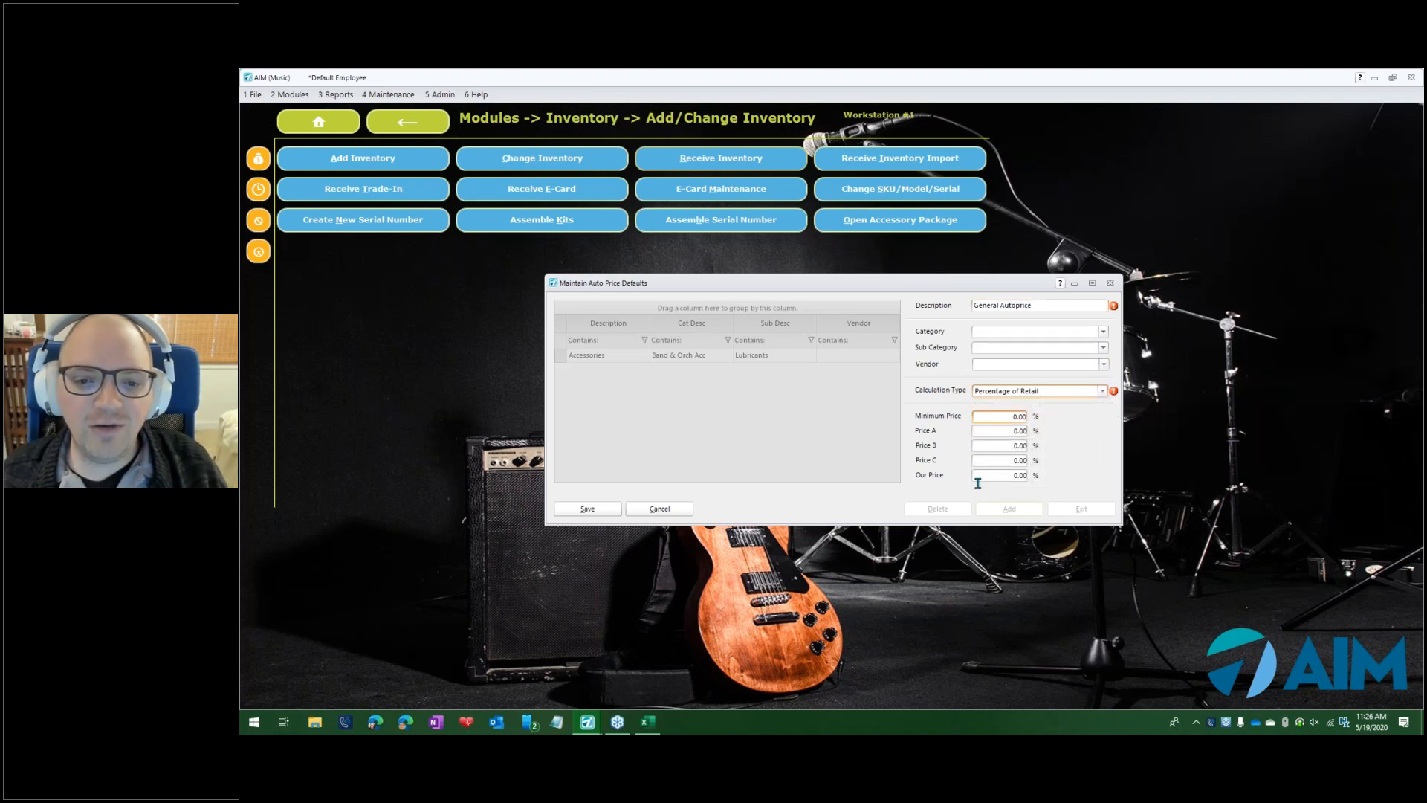
Set Our Price to 95%, Minimum Price 75%, Price A 90%, Price B 85% and Price C 80%, and save the default
{"action": "left_click", "coordinate": [998, 476]}
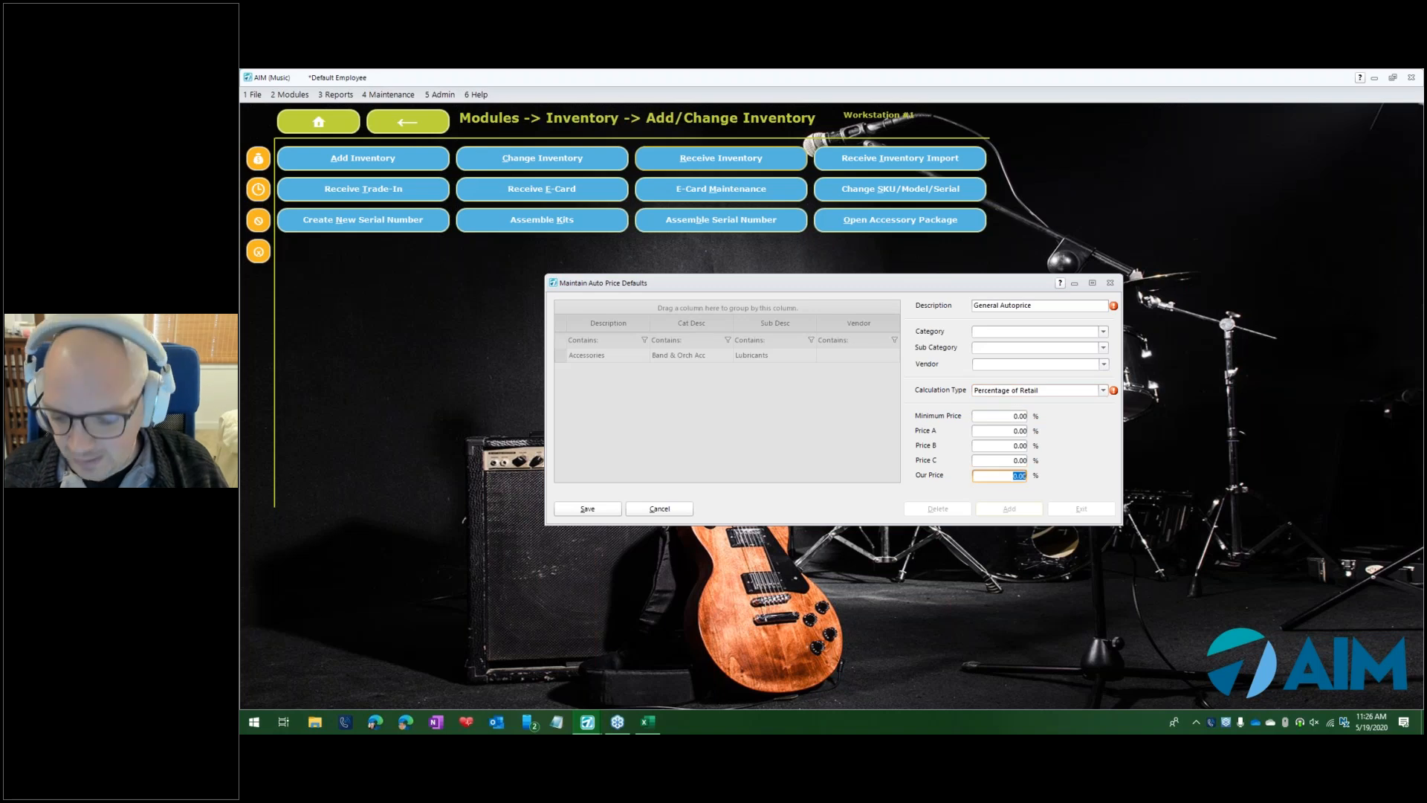
{"action": "type", "text": "95"}
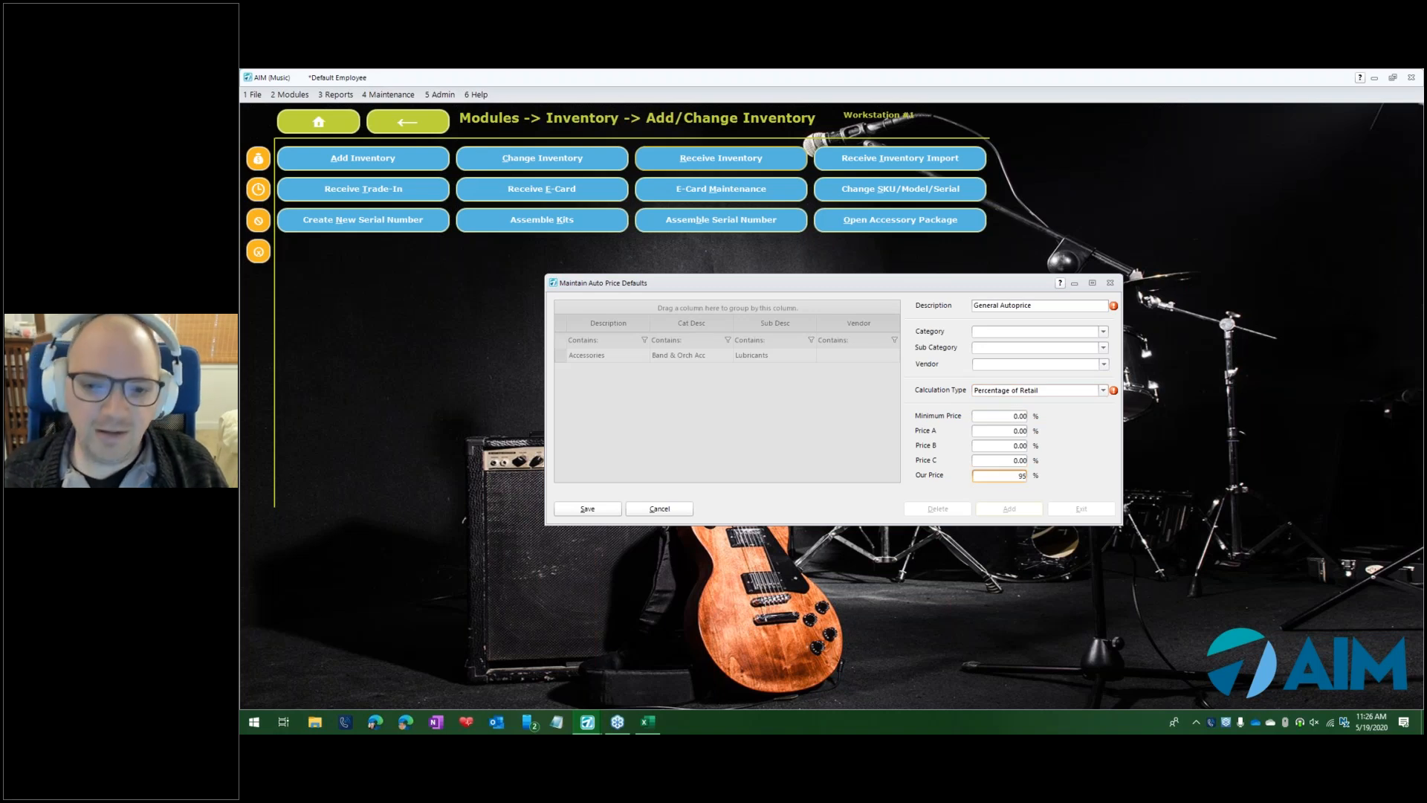
{"action": "left_click", "coordinate": [1002, 417]}
{"action": "type", "text": "75"}
{"action": "key", "text": "Tab"}
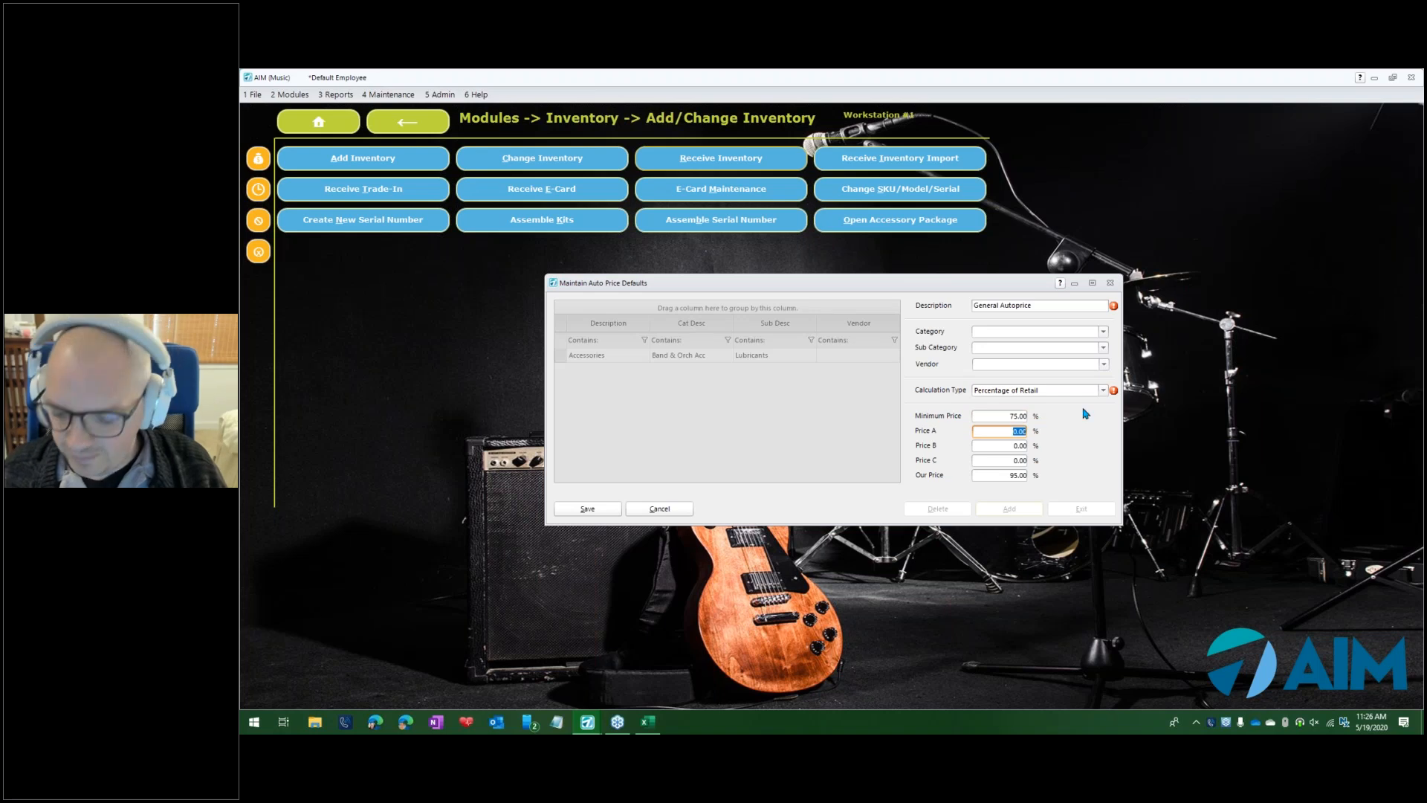
{"action": "type", "text": "90"}
{"action": "key", "text": "Tab"}
{"action": "type", "text": "80"}
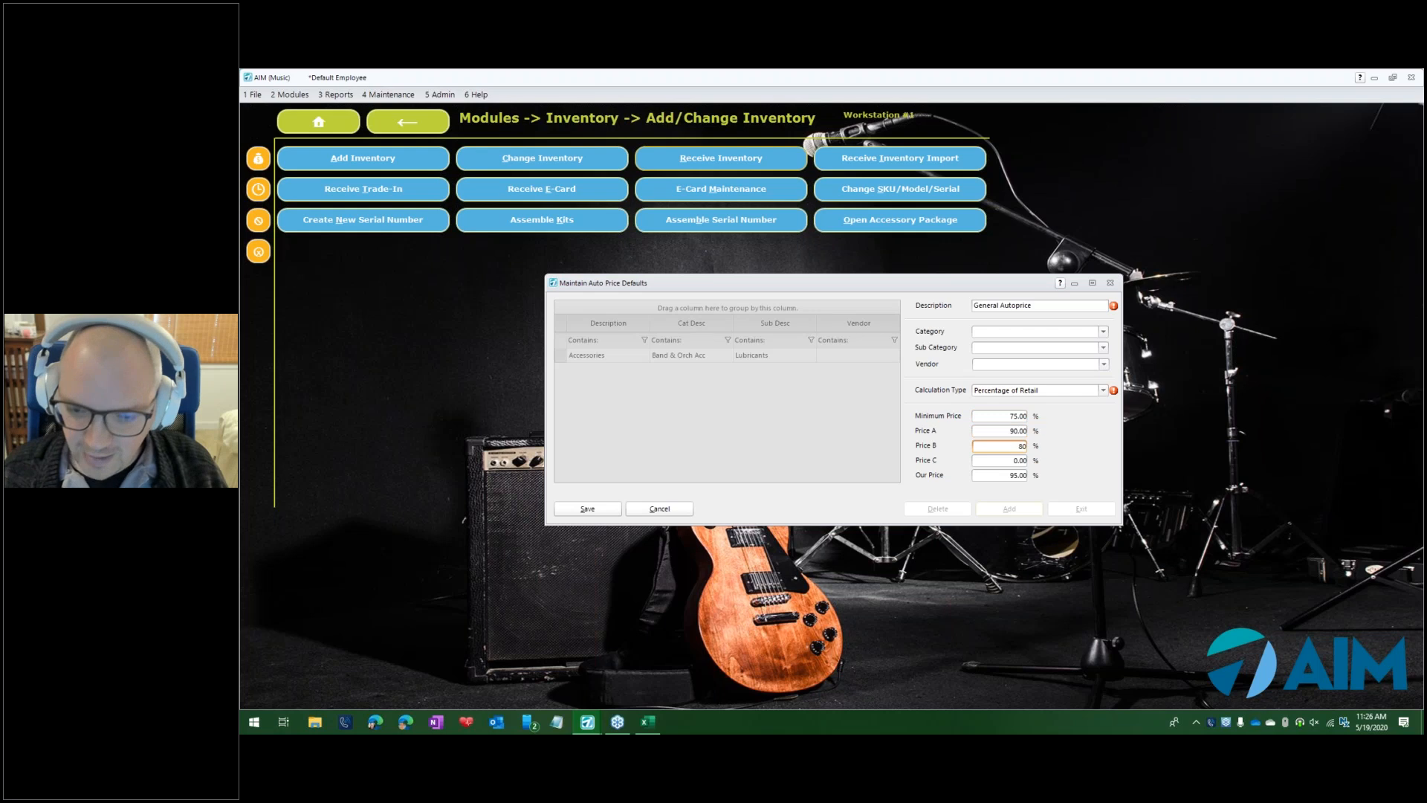
{"action": "key", "text": "Tab"}
{"action": "type", "text": "8"}
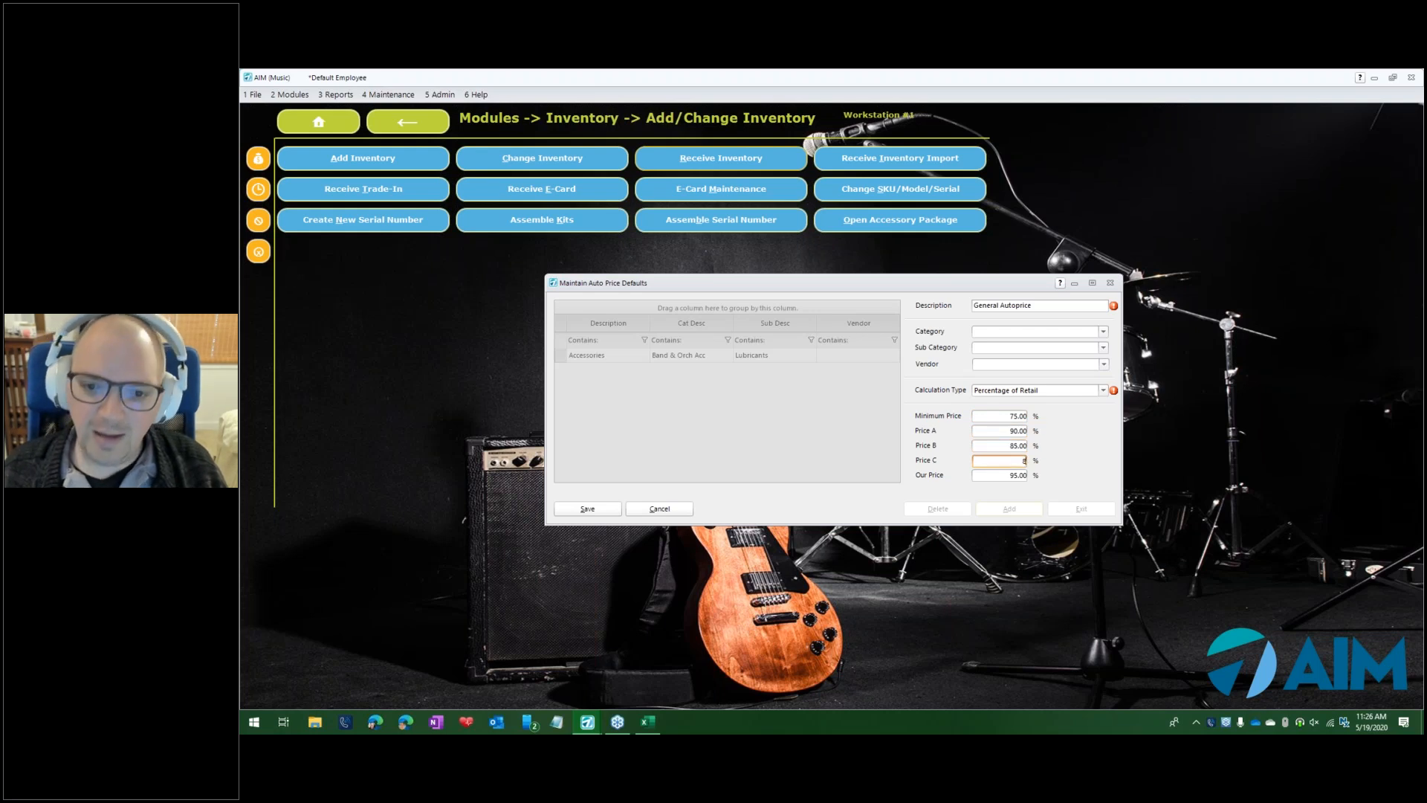
{"action": "left_click", "coordinate": [614, 511]}
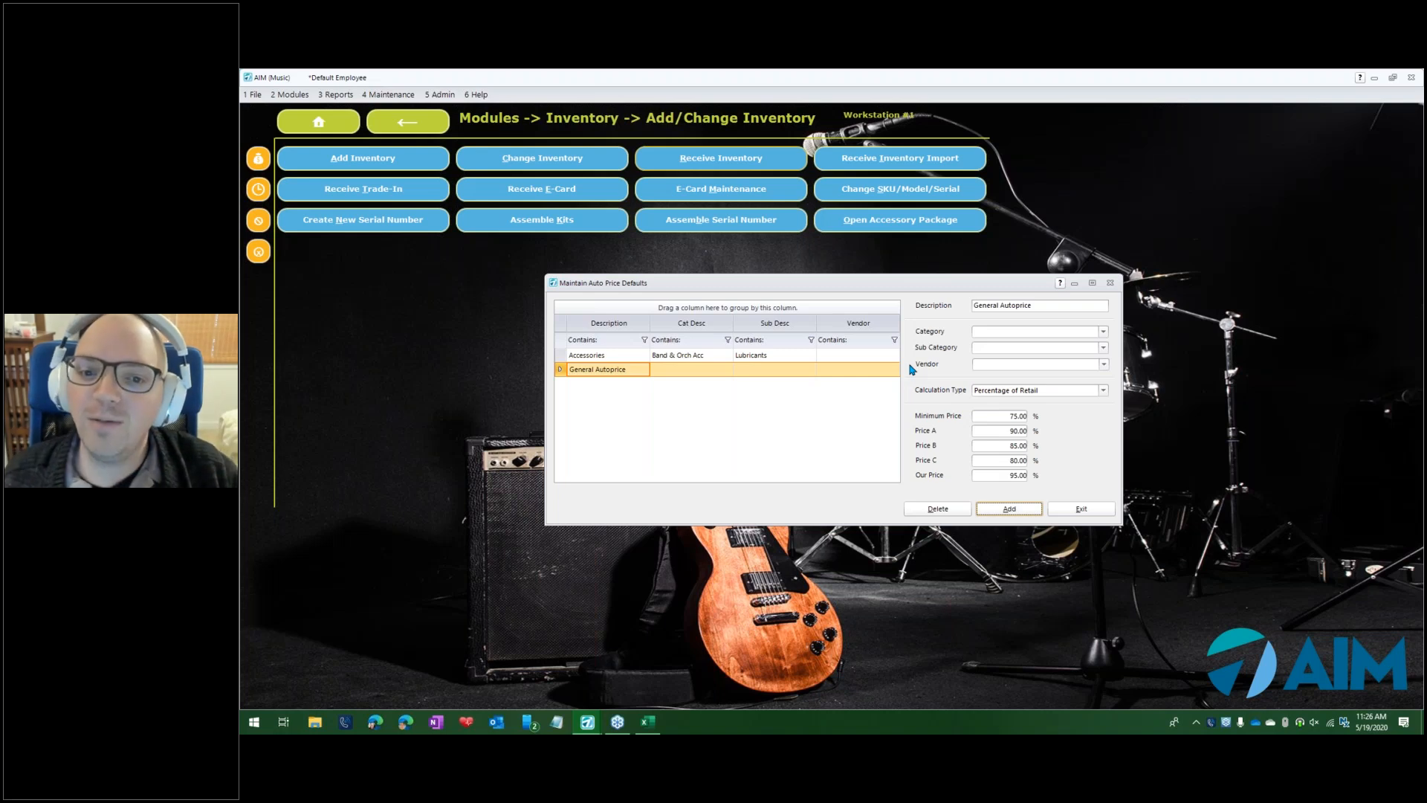
Look over the category choices for the General Autoprice default without choosing one, and close Maintain Auto Price Defaults
{"action": "left_click", "coordinate": [1041, 331]}
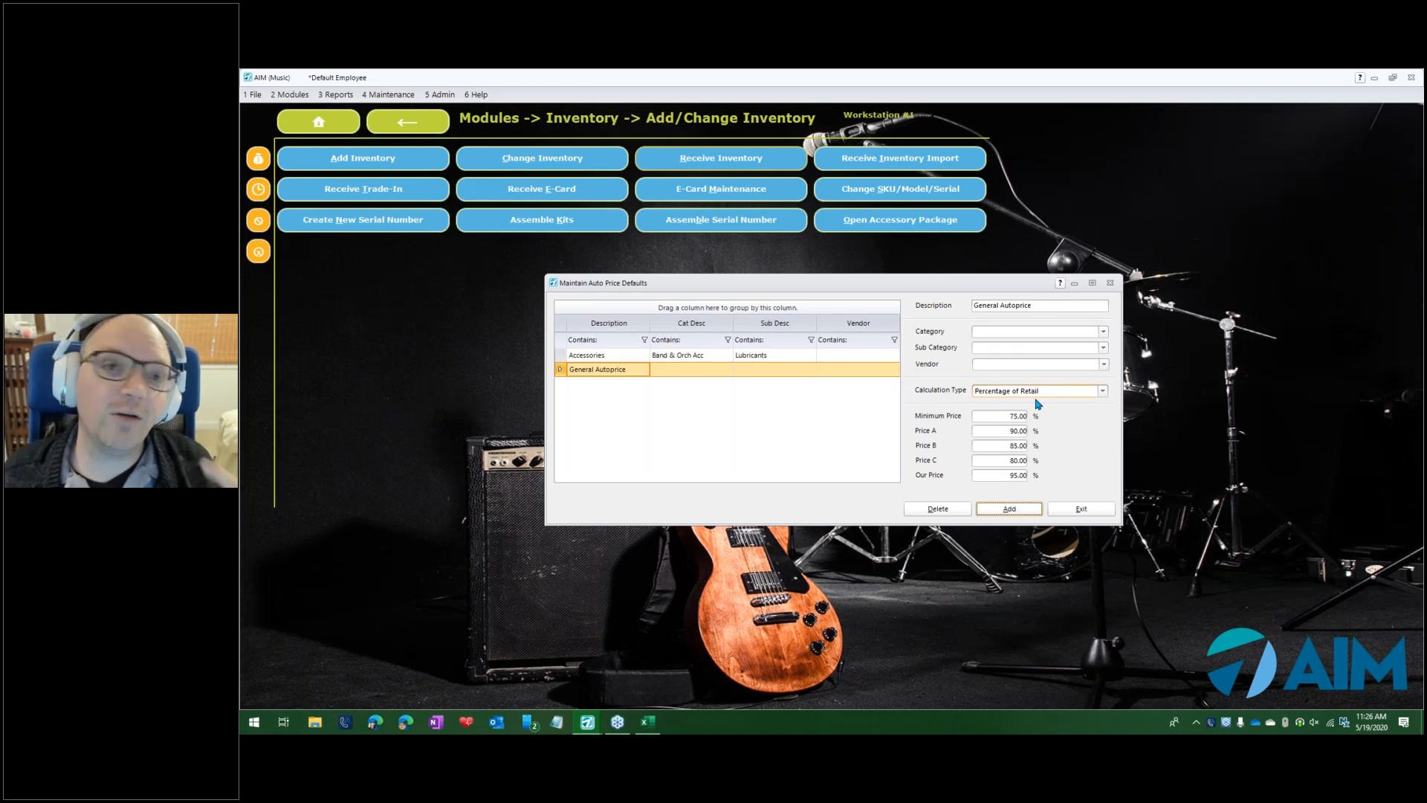
{"action": "left_click", "coordinate": [1104, 334]}
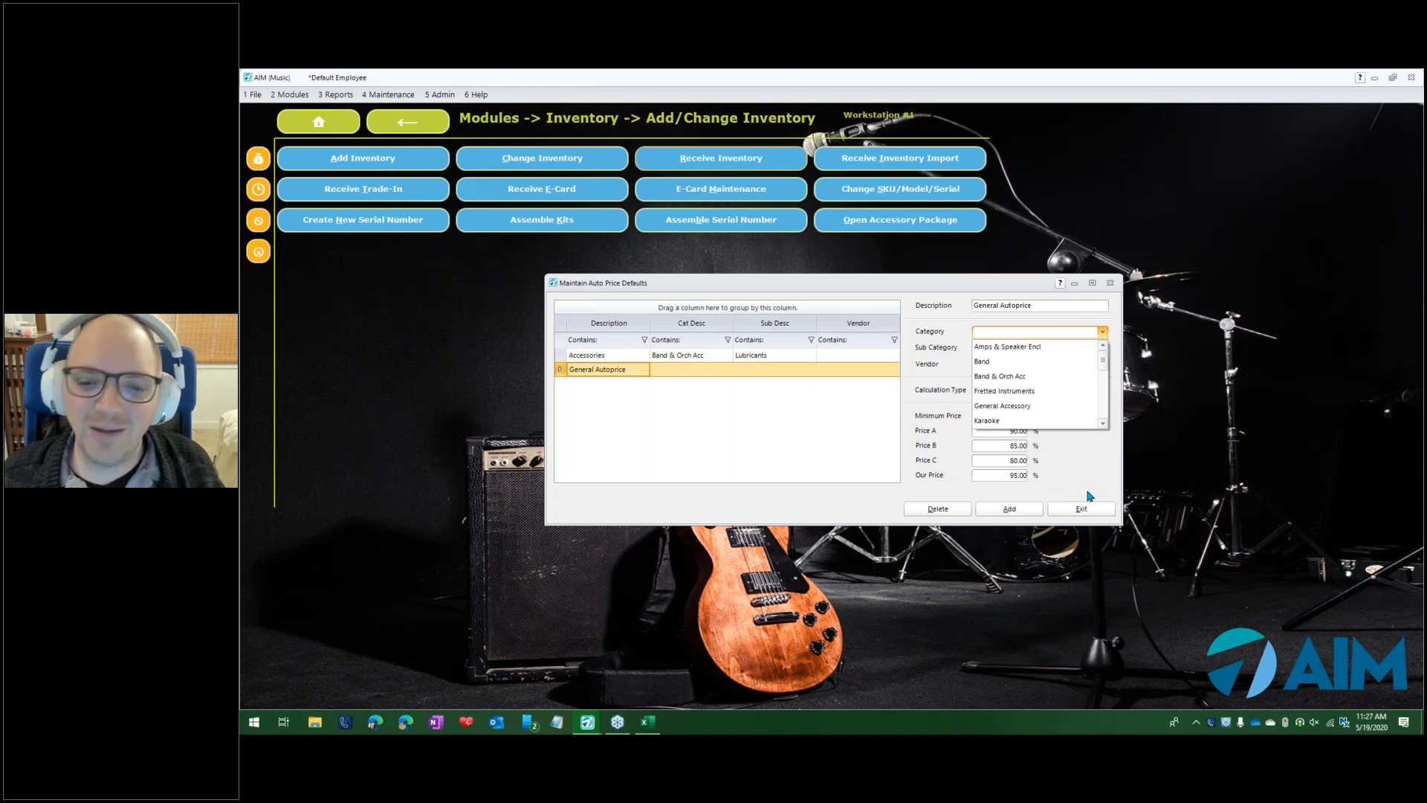
{"action": "left_click", "coordinate": [1091, 509]}
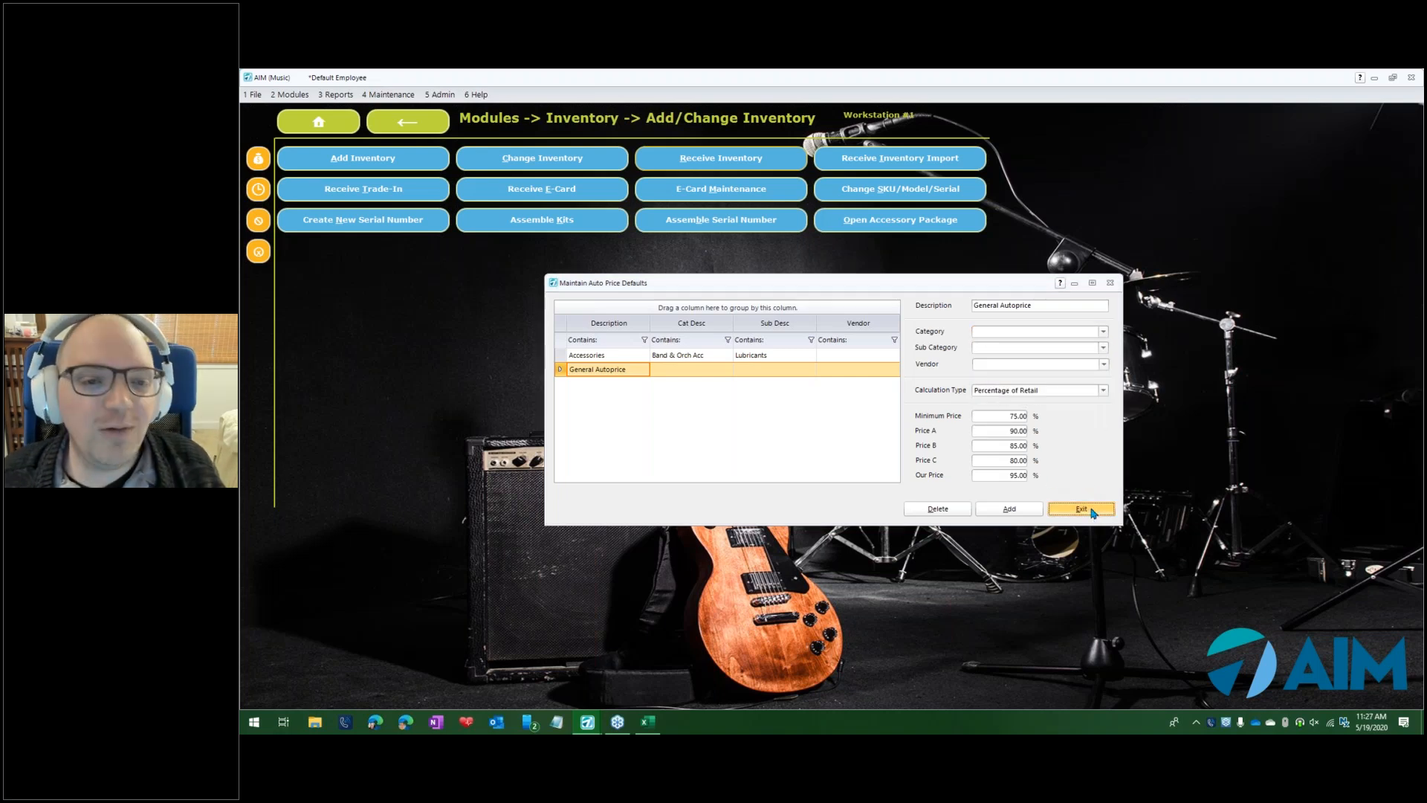
{"action": "left_click", "coordinate": [1094, 515]}
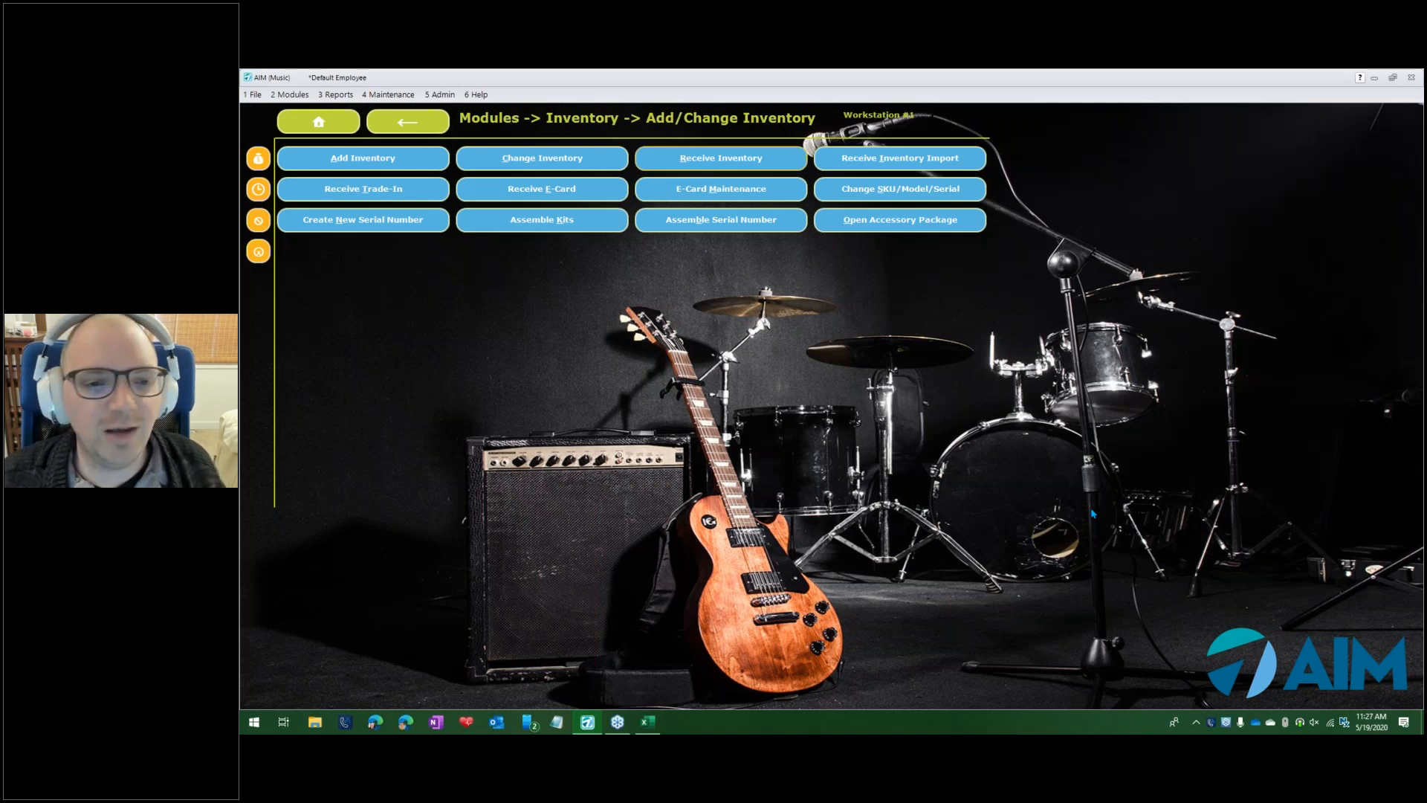
Switch to the Edge browser, go to tritechretail.com, and view the Free Webinars list through the Member Portal's webinar sign-up
{"action": "left_click", "coordinate": [405, 722]}
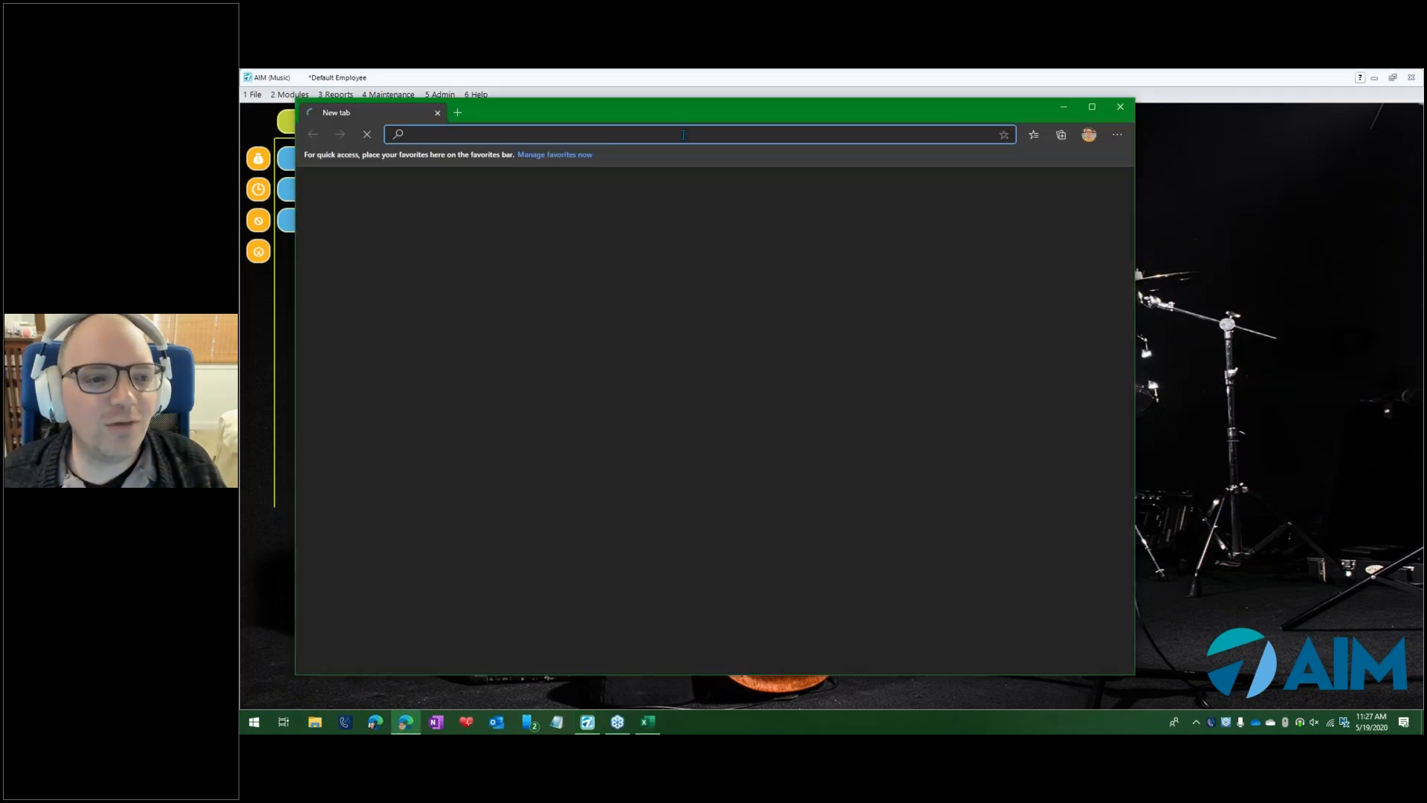
{"action": "type", "text": "tritechretail.com"}
{"action": "key", "text": "Return"}
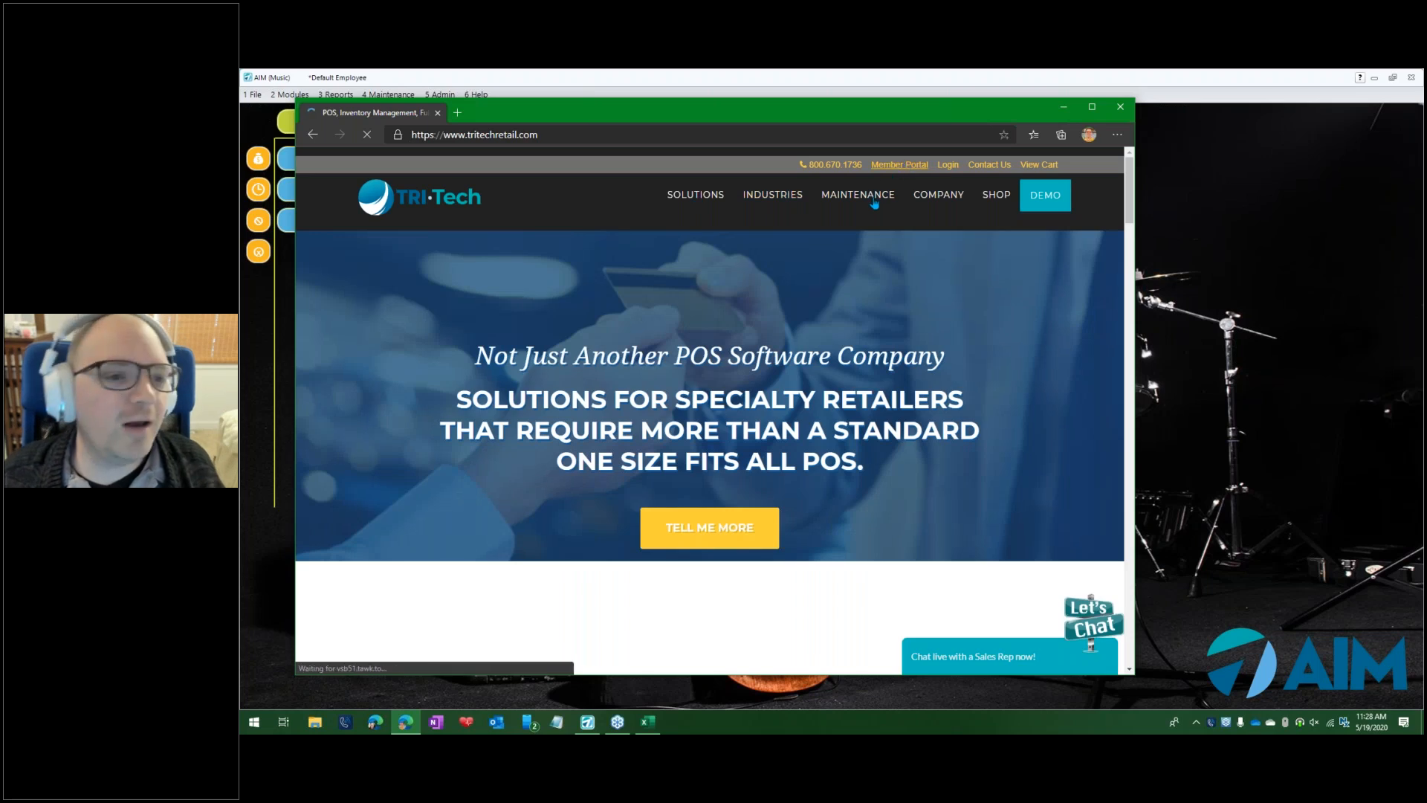
{"action": "left_click", "coordinate": [899, 165]}
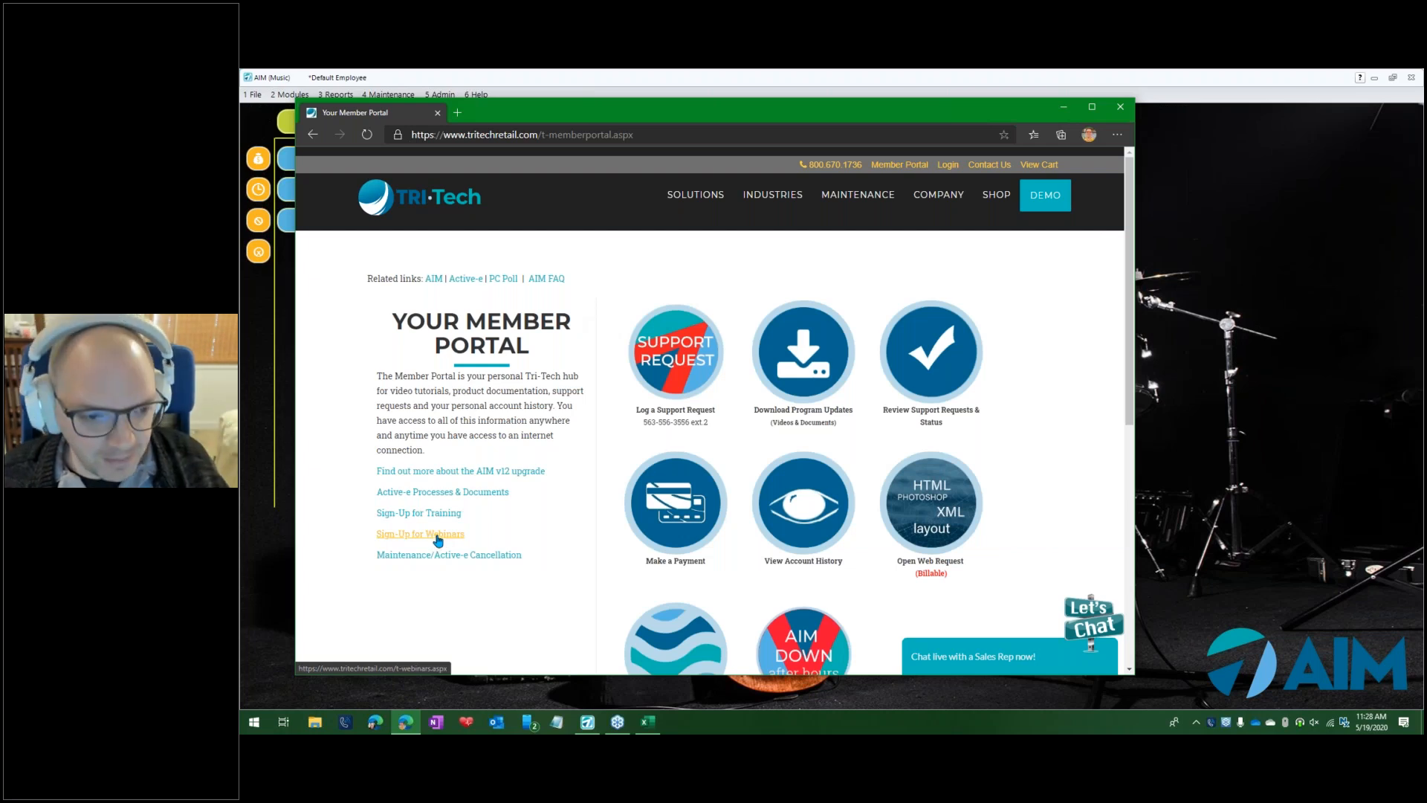
{"action": "left_click", "coordinate": [437, 535]}
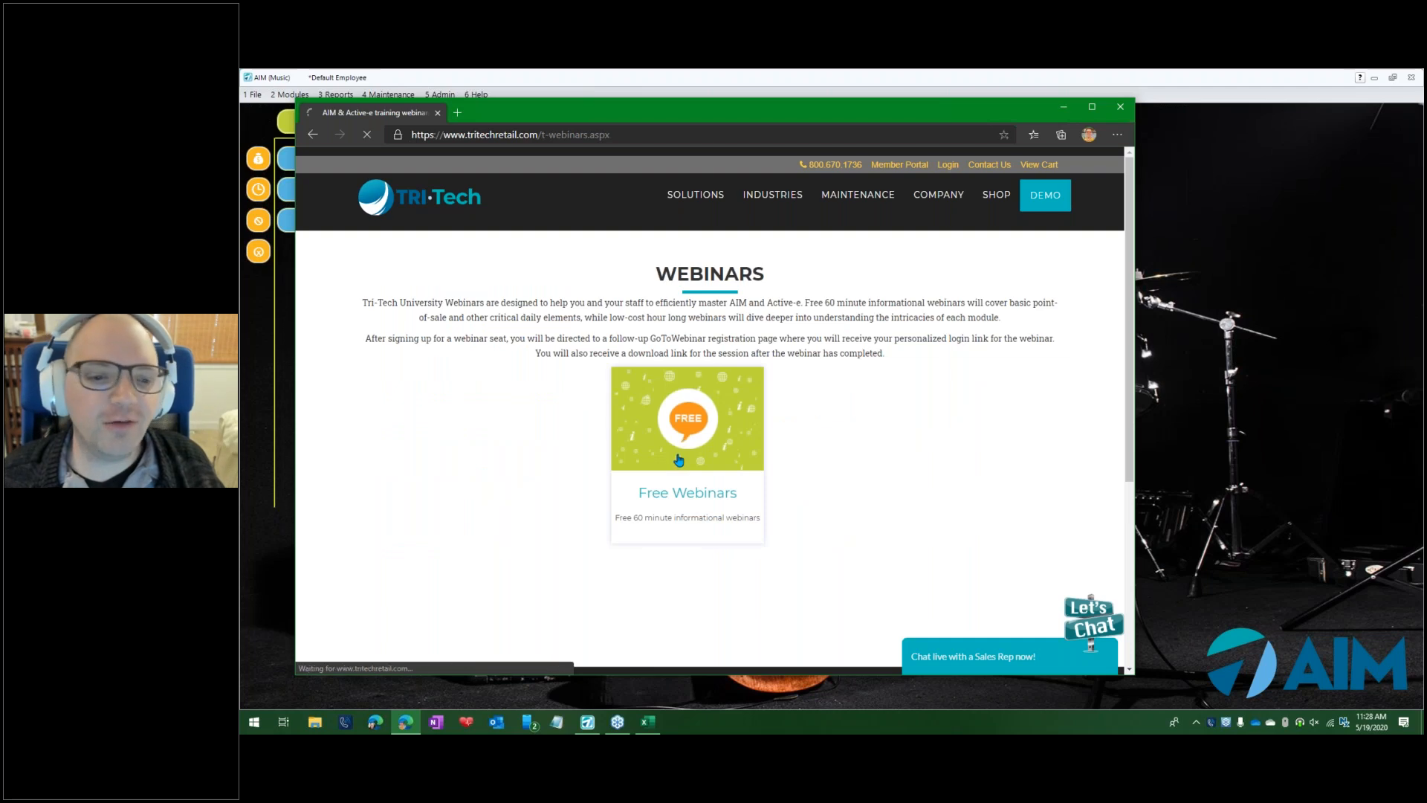
{"action": "left_click", "coordinate": [676, 456]}
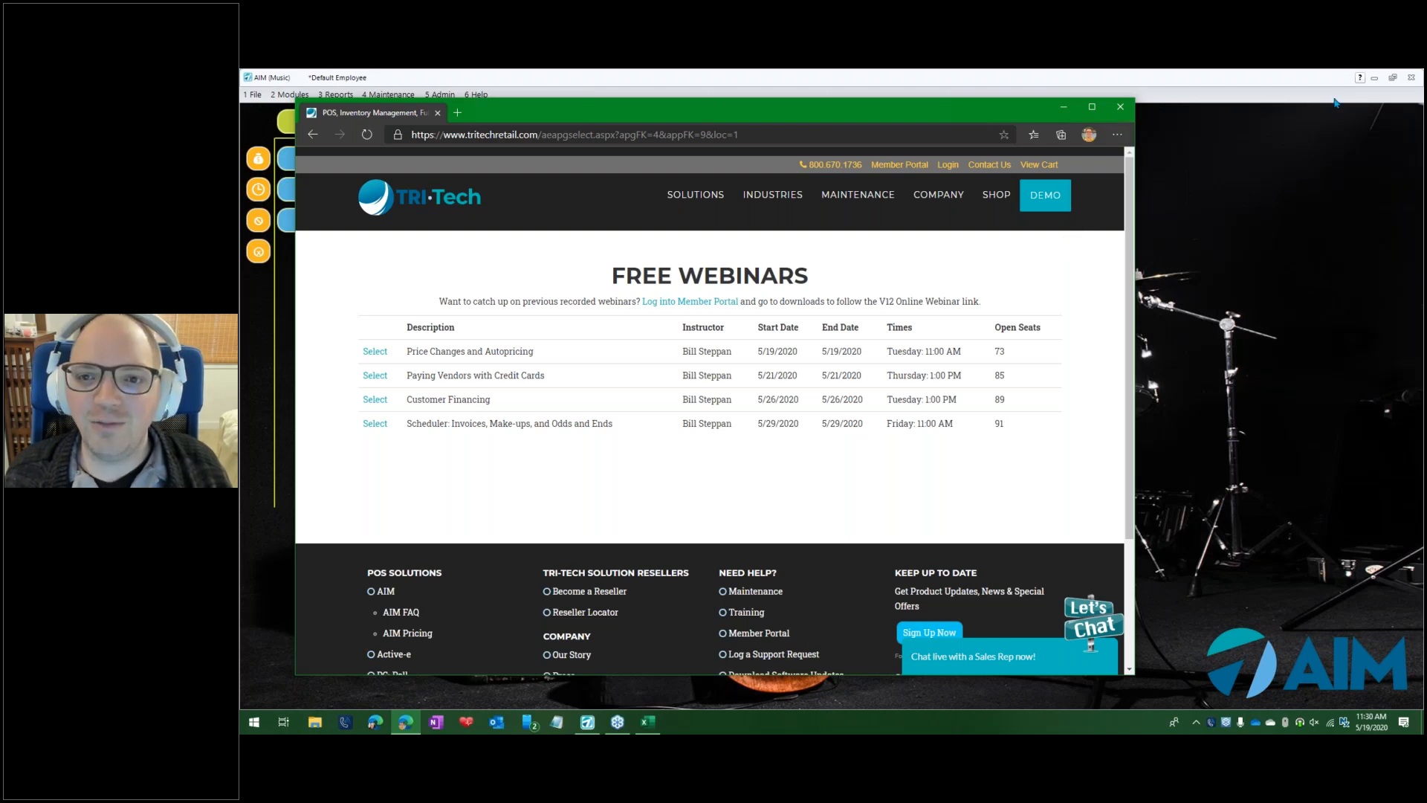
{"action": "left_click", "coordinate": [1418, 97]}
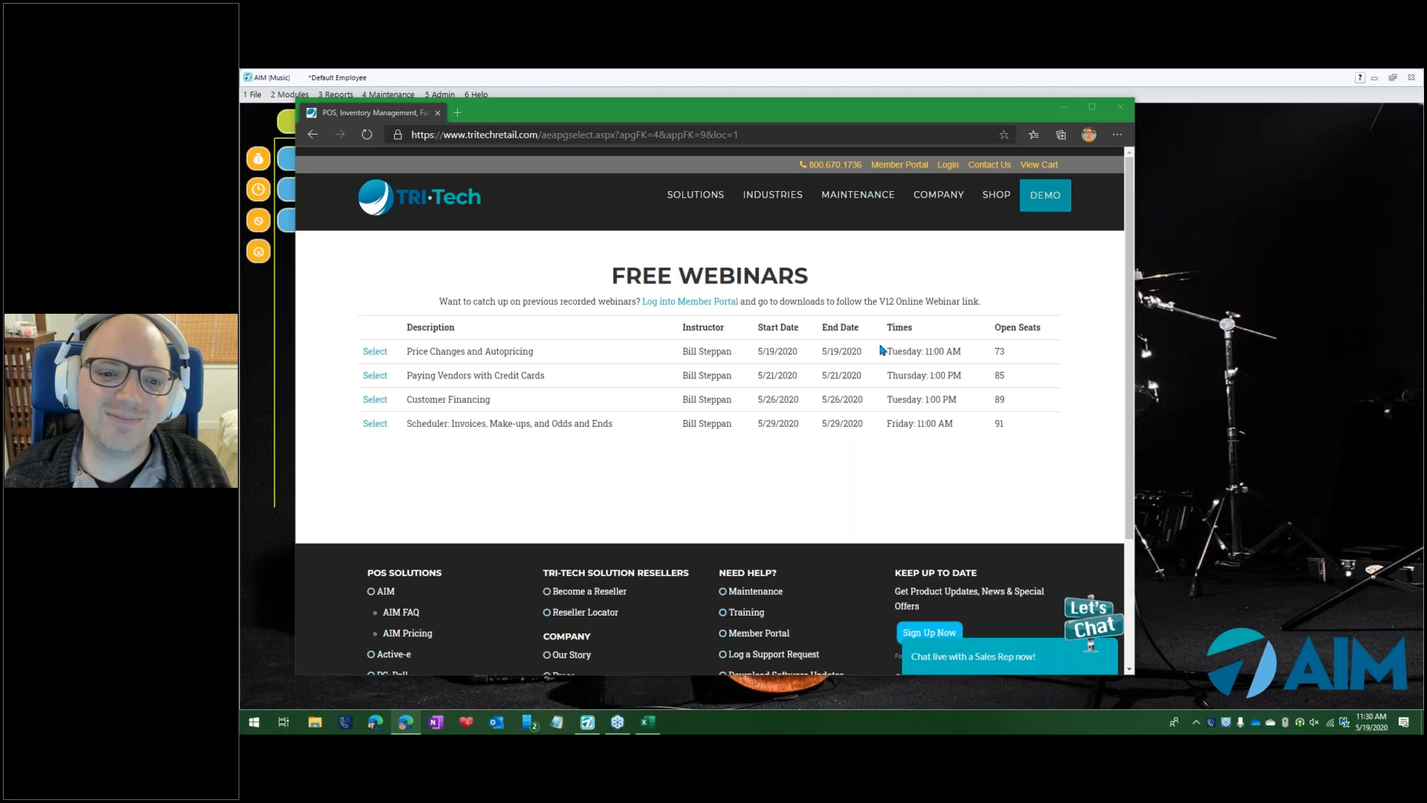